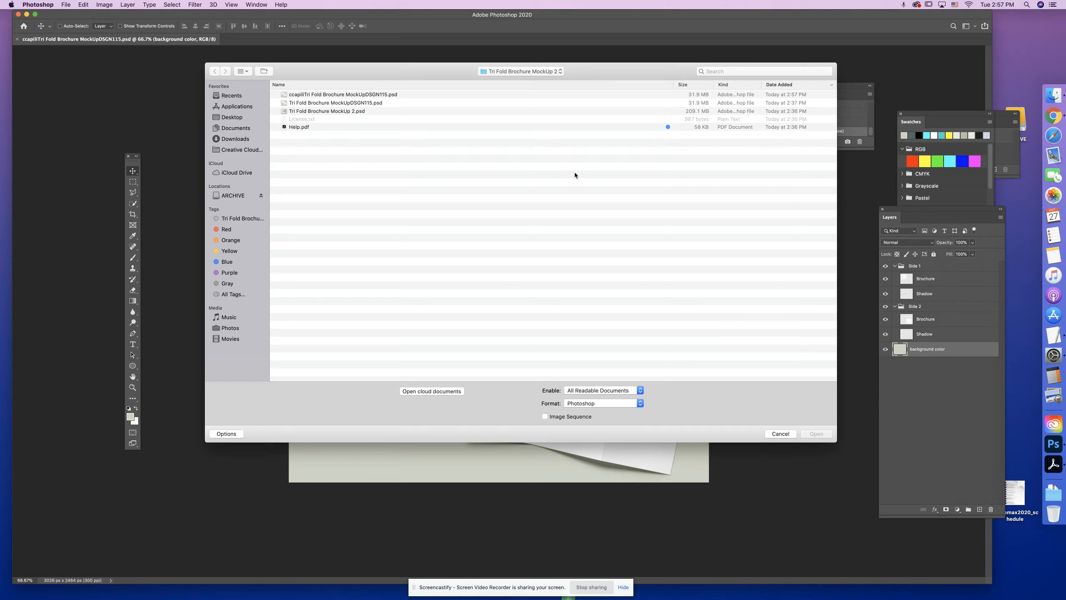
# - Open the student's brochure PDF from the brochure folder on the Desktop
pyautogui.click(505, 73)
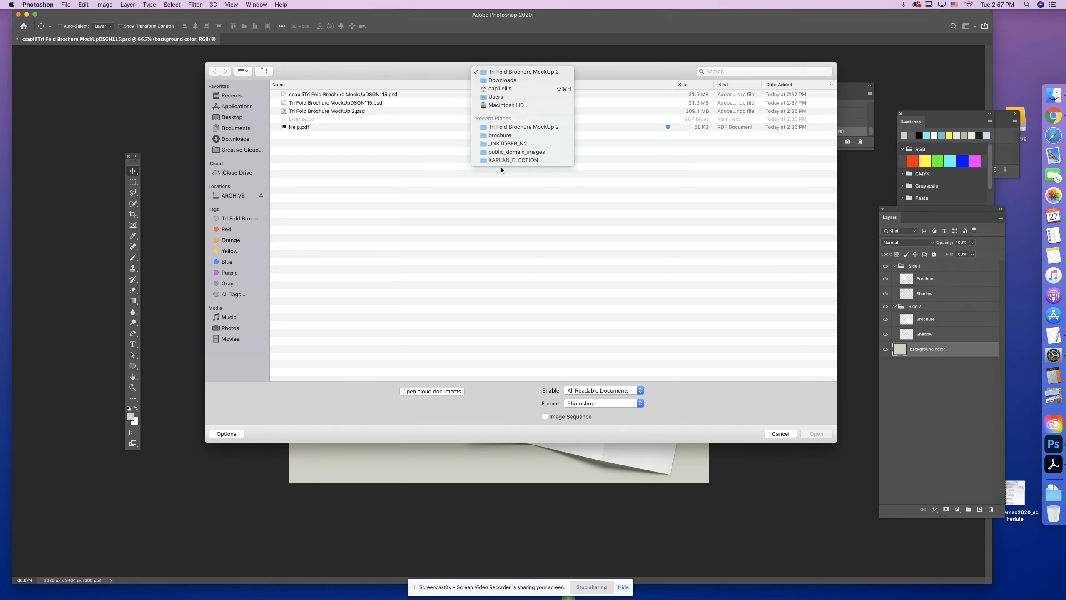
pyautogui.click(339, 177)
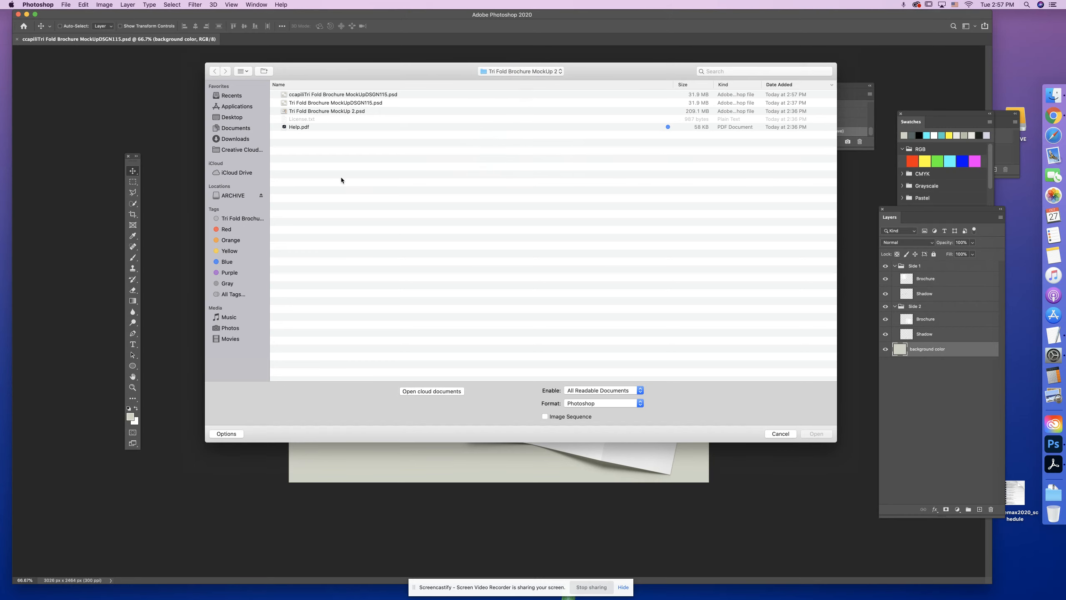
pyautogui.click(252, 119)
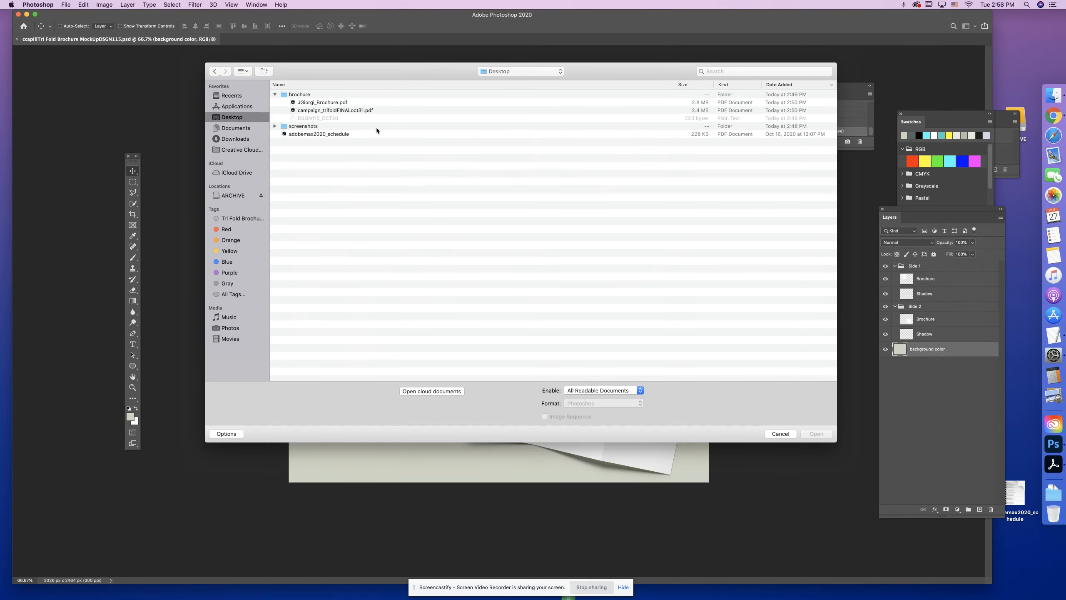
pyautogui.click(323, 102)
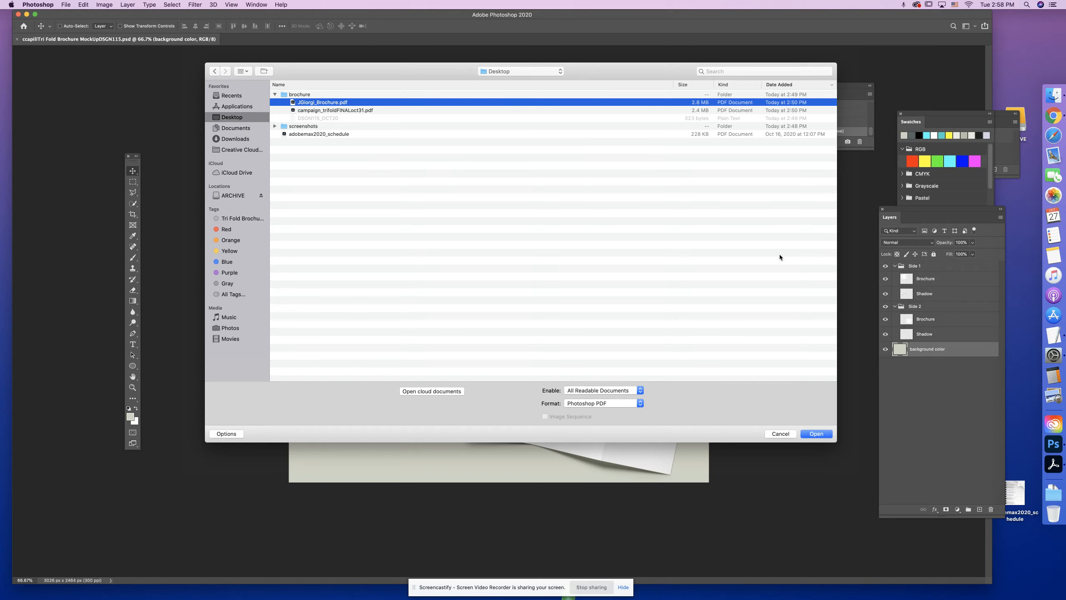
pyautogui.click(816, 434)
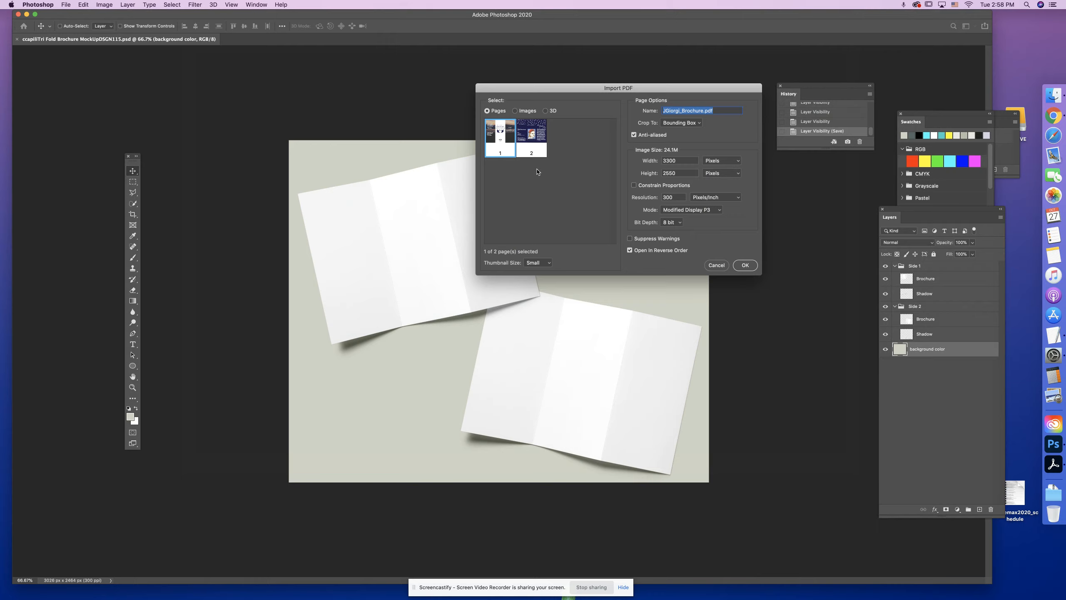
# - Import both pages of the brochure PDF as separate documents at 300 pixels/inch
pyautogui.keyDown('shift'); pyautogui.click(535, 138); pyautogui.keyUp('shift')
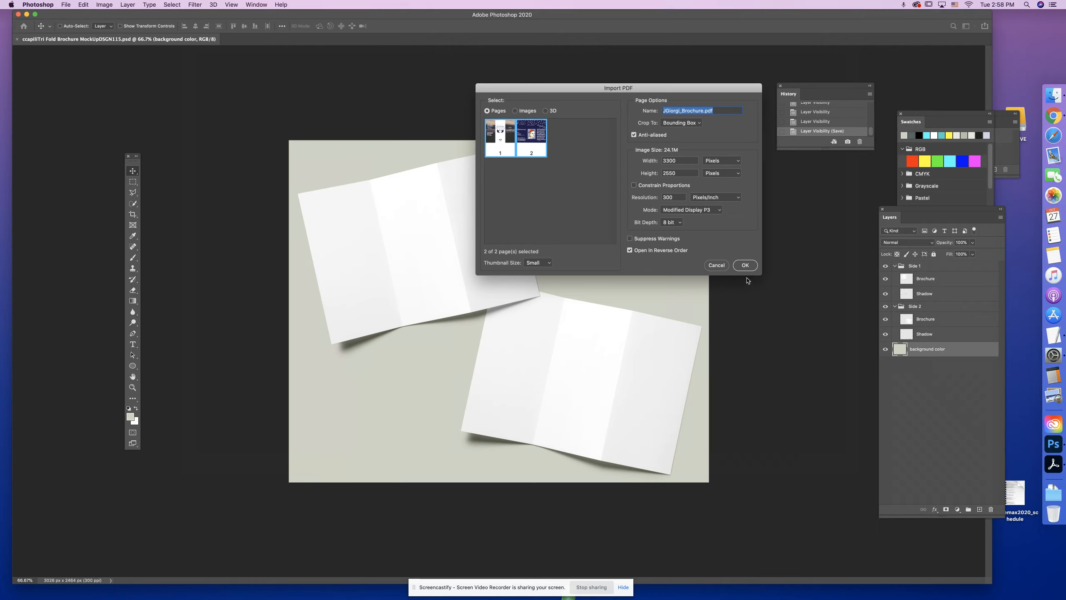
pyautogui.click(586, 191)
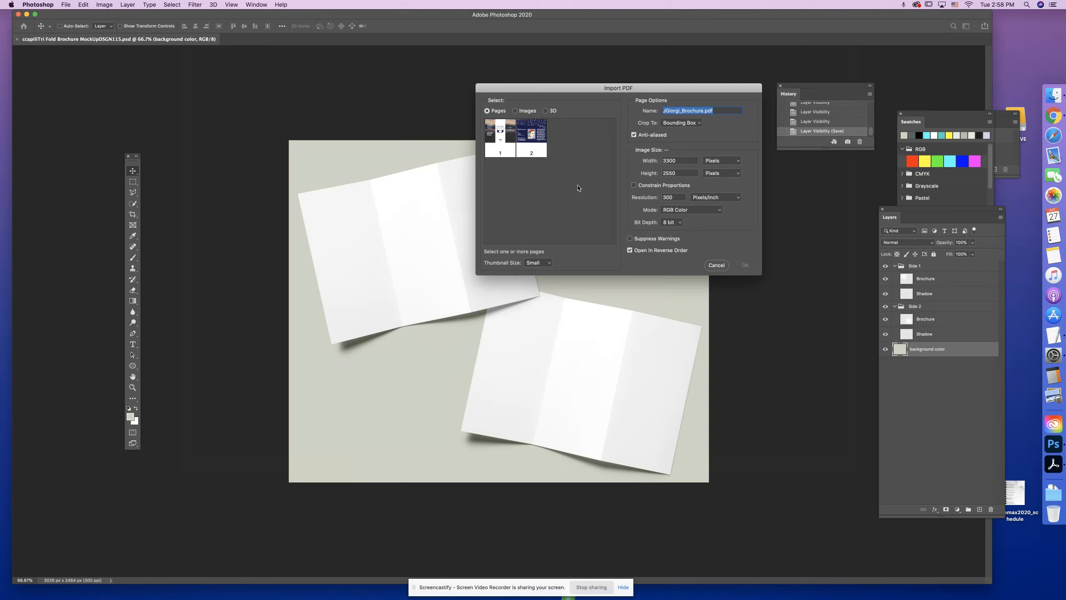
pyautogui.click(499, 148)
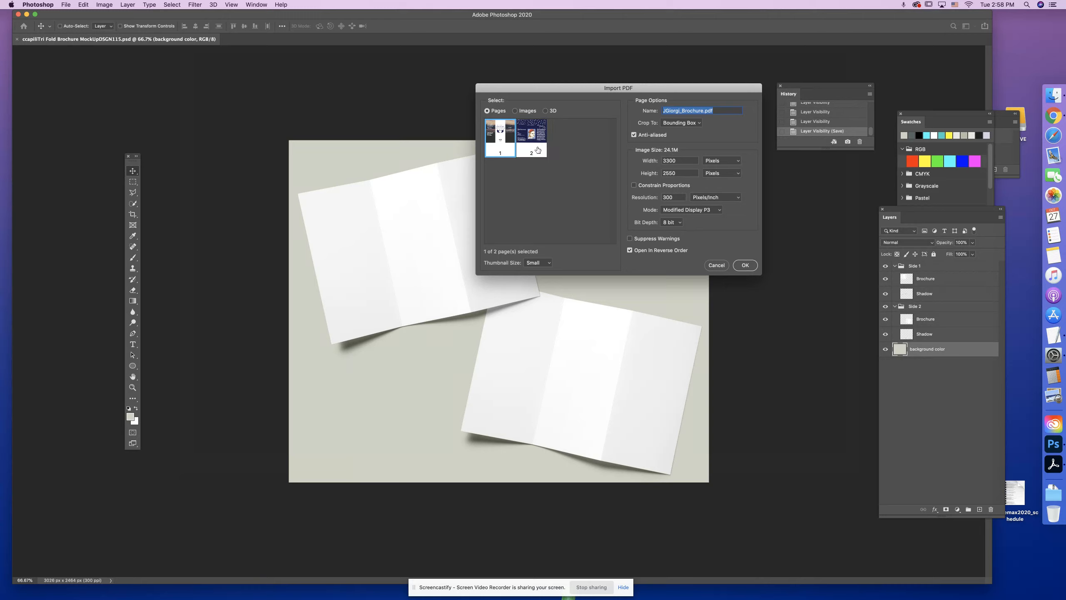
pyautogui.keyDown('shift'); pyautogui.click(538, 150); pyautogui.keyUp('shift')
pyautogui.click(502, 149)
pyautogui.keyDown('shift'); pyautogui.click(525, 150); pyautogui.keyUp('shift')
pyautogui.click(746, 265)
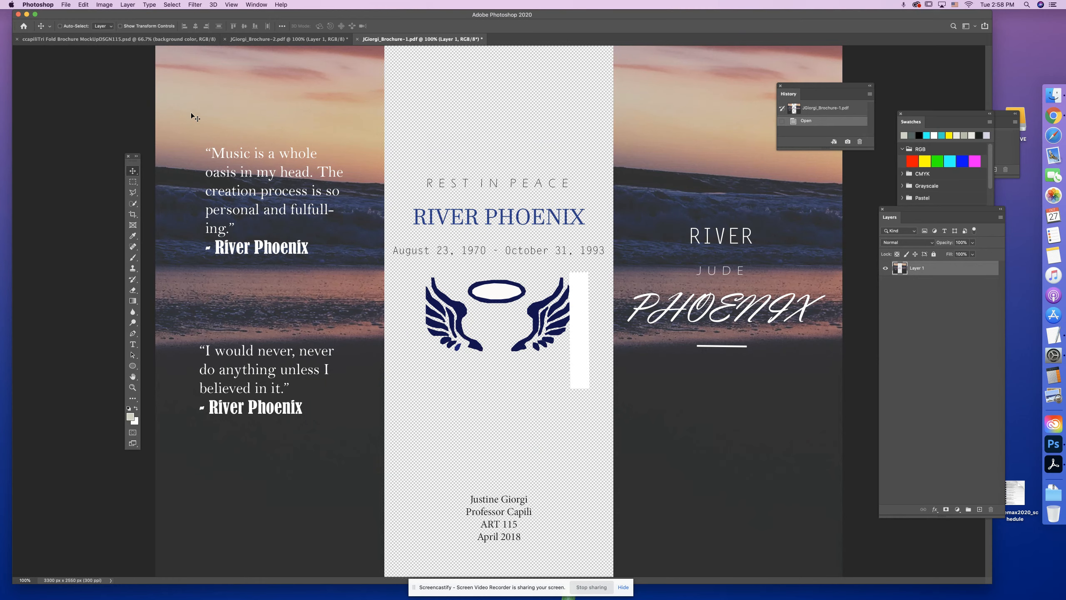
# - Examine the two imported brochure pages, comparing the outside and inside three-panel layouts
pyautogui.press('super+minus')
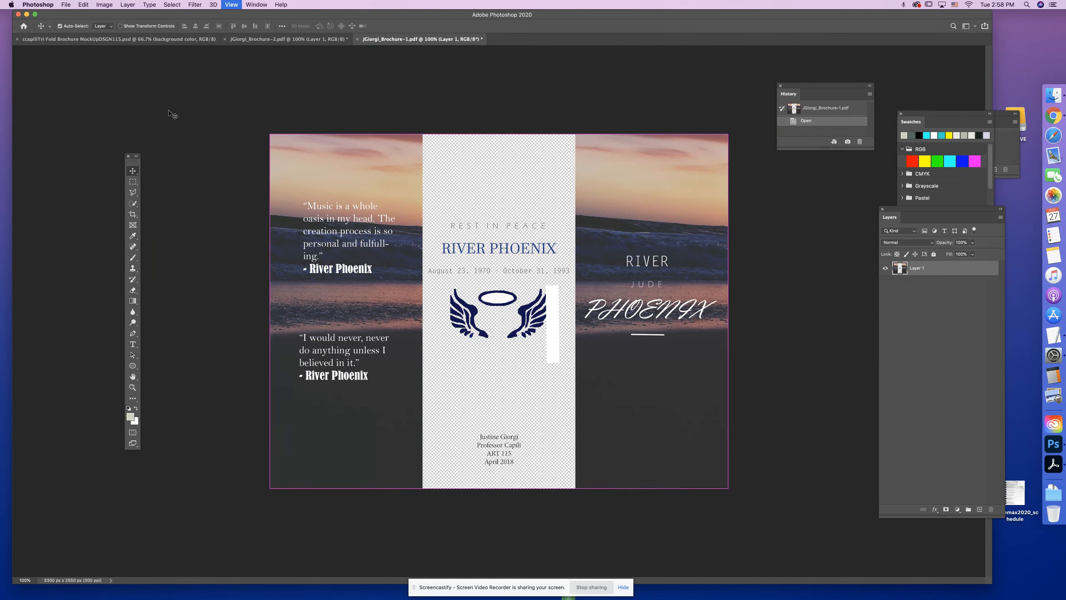
pyautogui.click(269, 43)
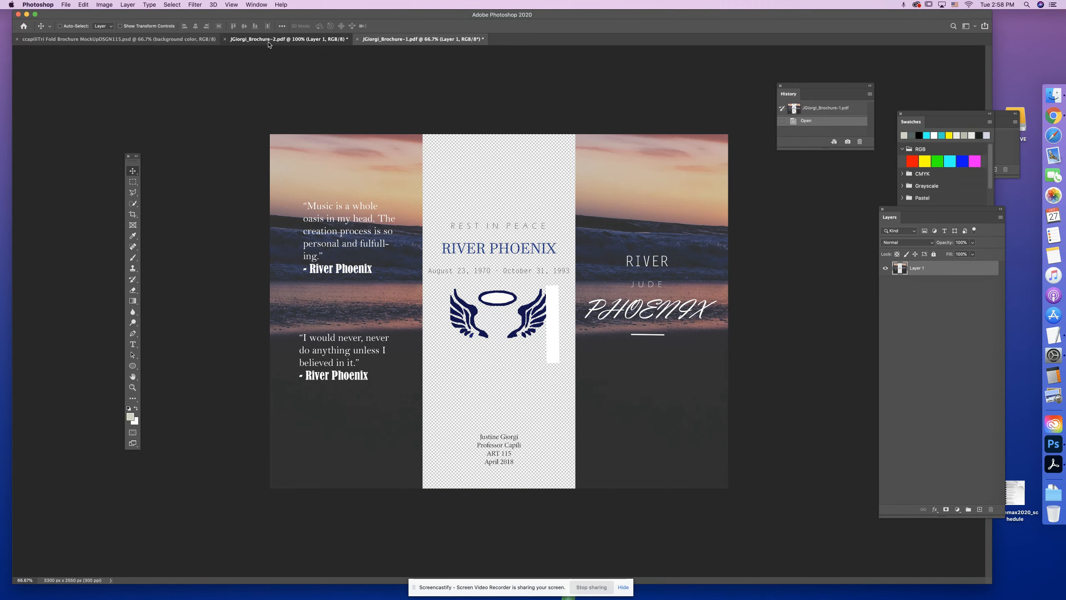
pyautogui.click(394, 40)
pyautogui.click(298, 40)
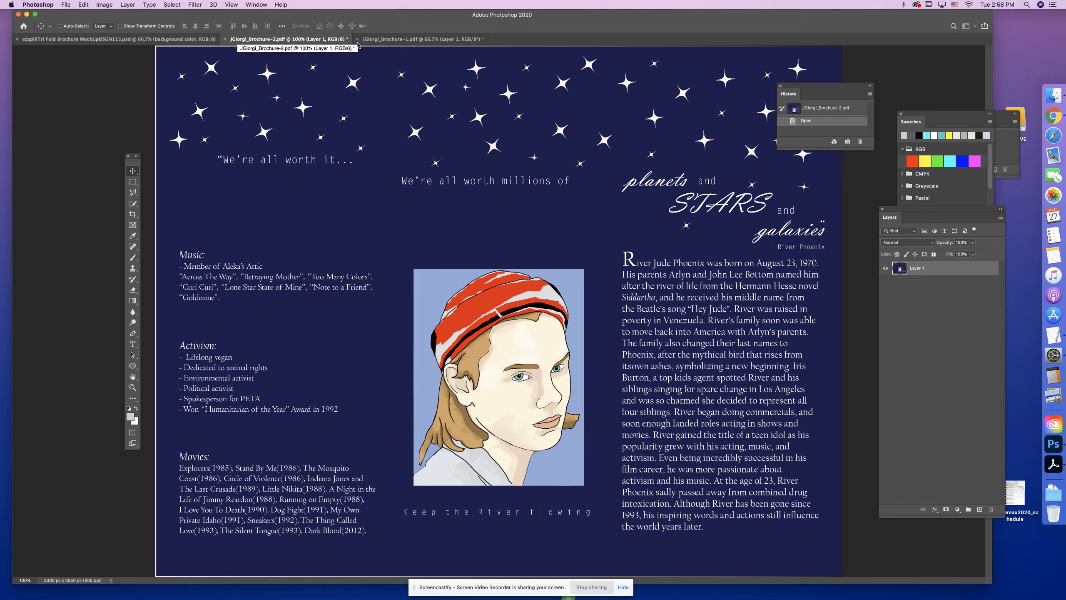
pyautogui.click(394, 40)
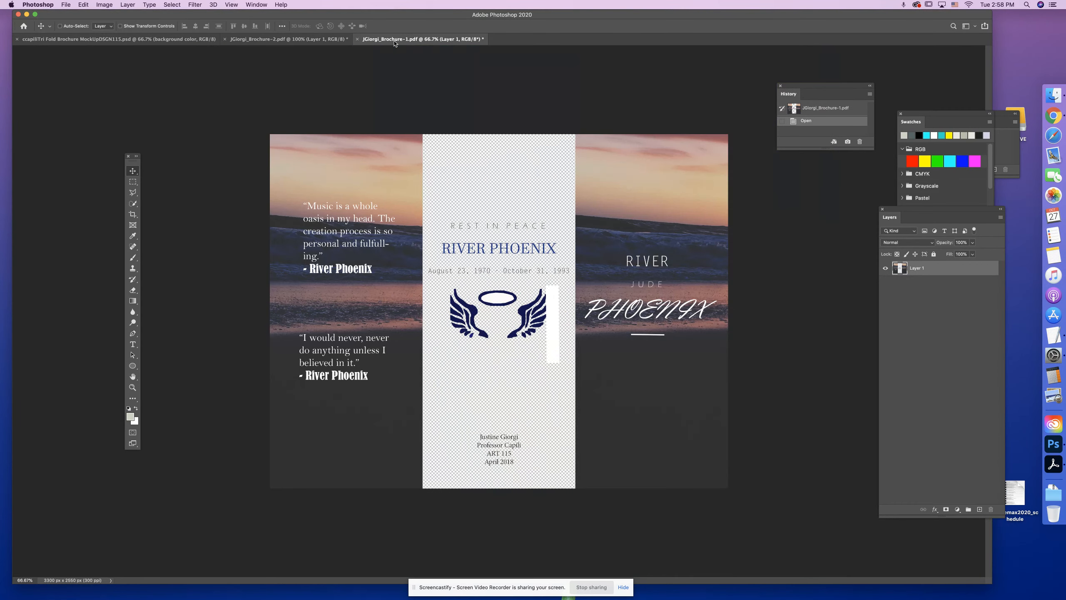
pyautogui.click(313, 39)
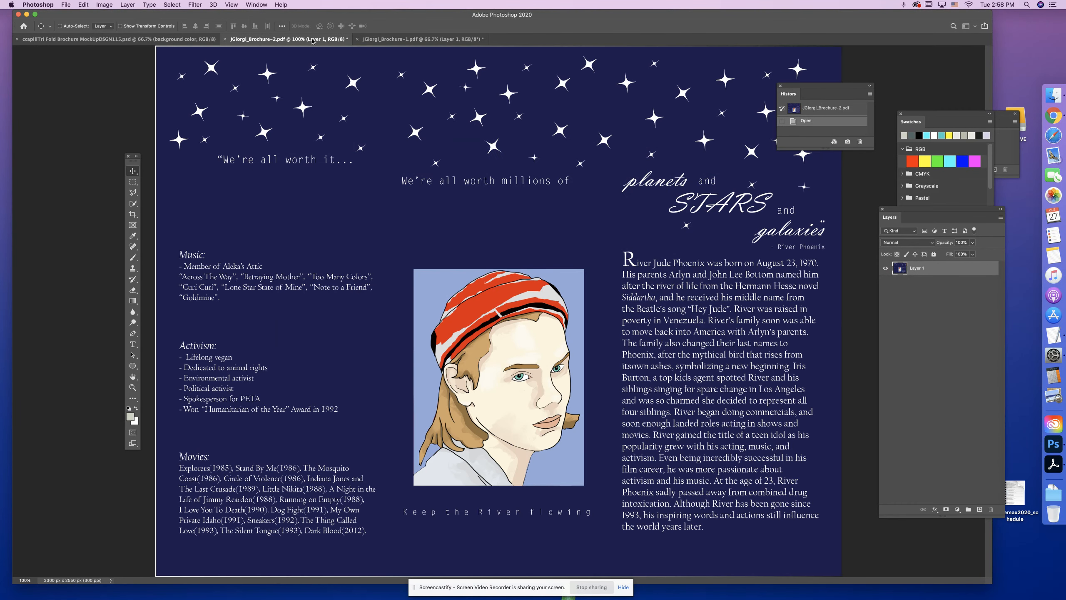
pyautogui.click(406, 40)
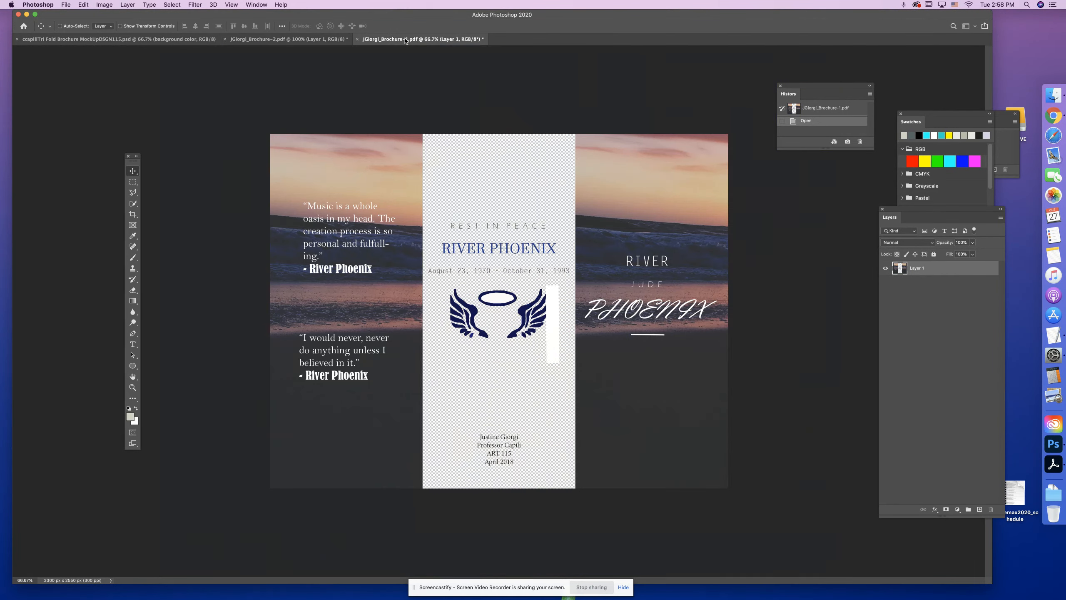
pyautogui.press('super+minus')
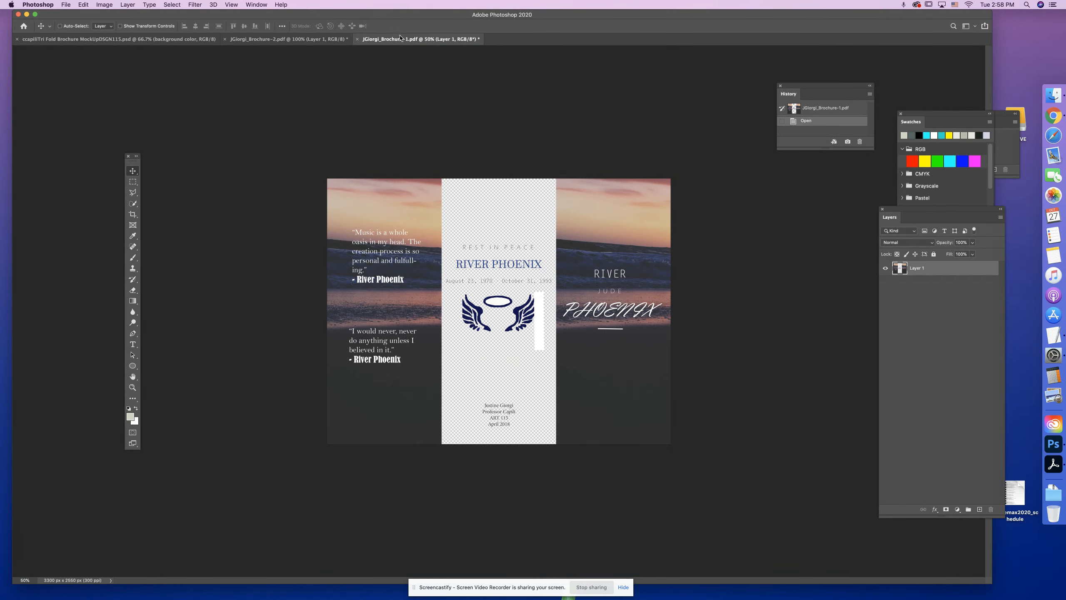
# - Copy the left quotes panel of brochure page 1 with a rectangular marquee and paste it into the tri-fold mockup document
pyautogui.click(133, 182)
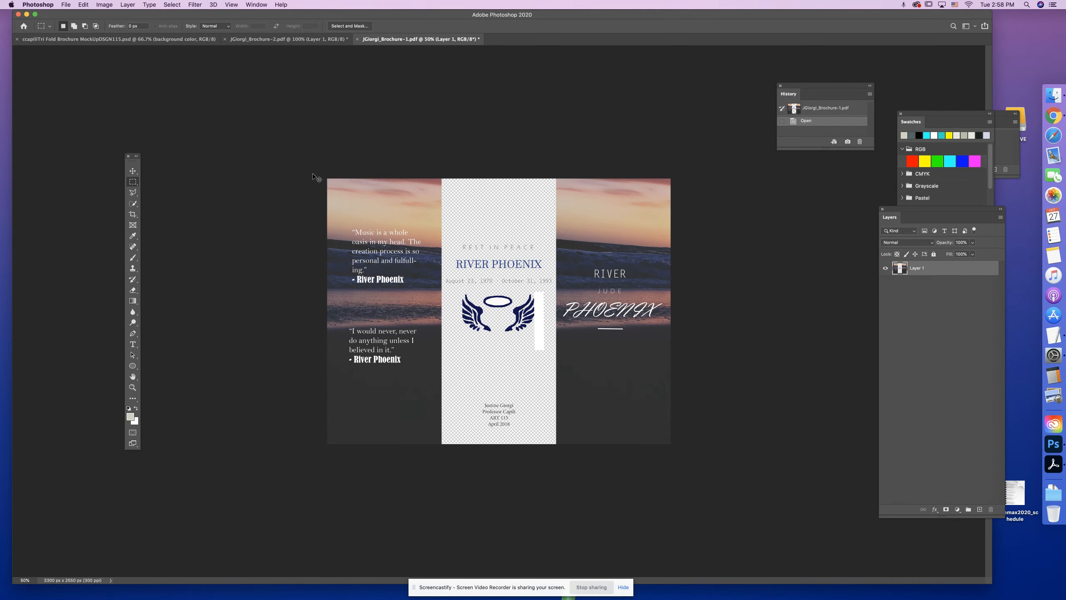
pyautogui.press('super+plus')
pyautogui.press('super+plus')
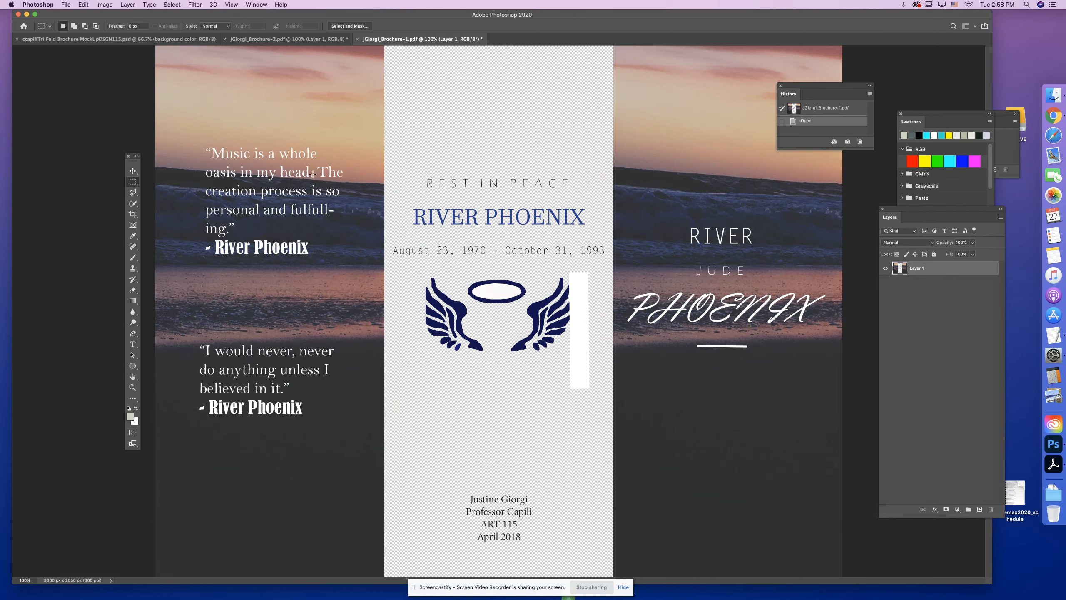
pyautogui.press('super+minus')
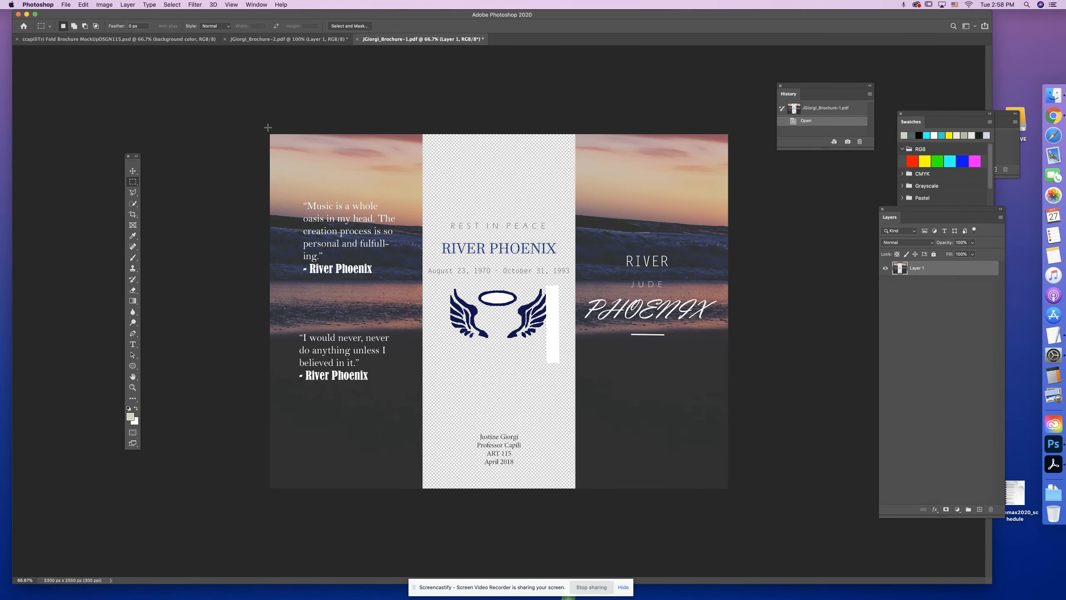
pyautogui.moveTo(270, 134); pyautogui.dragTo(422, 491)
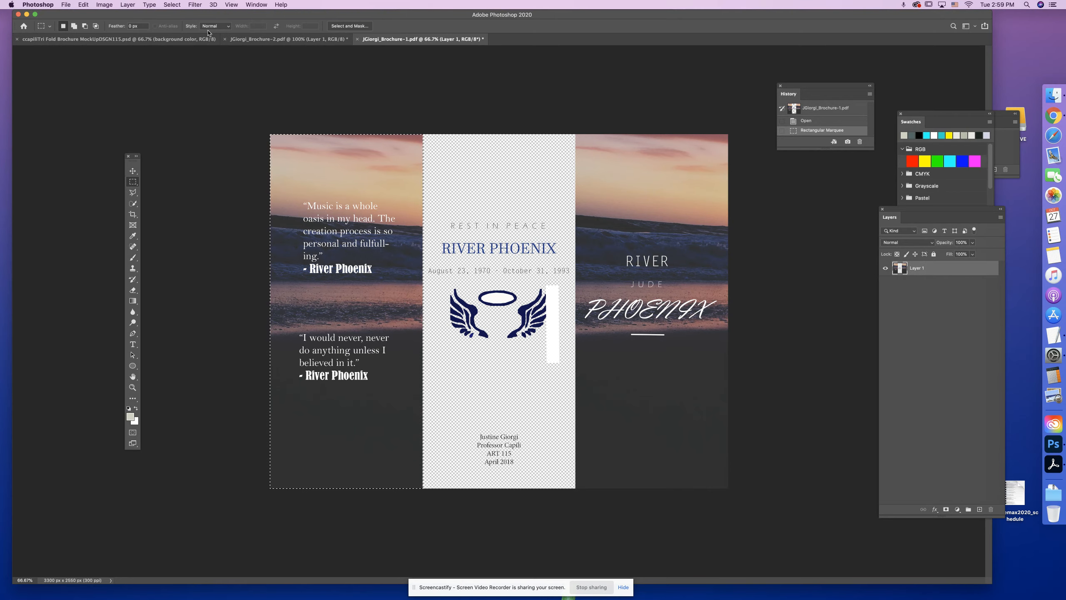
pyautogui.click(107, 40)
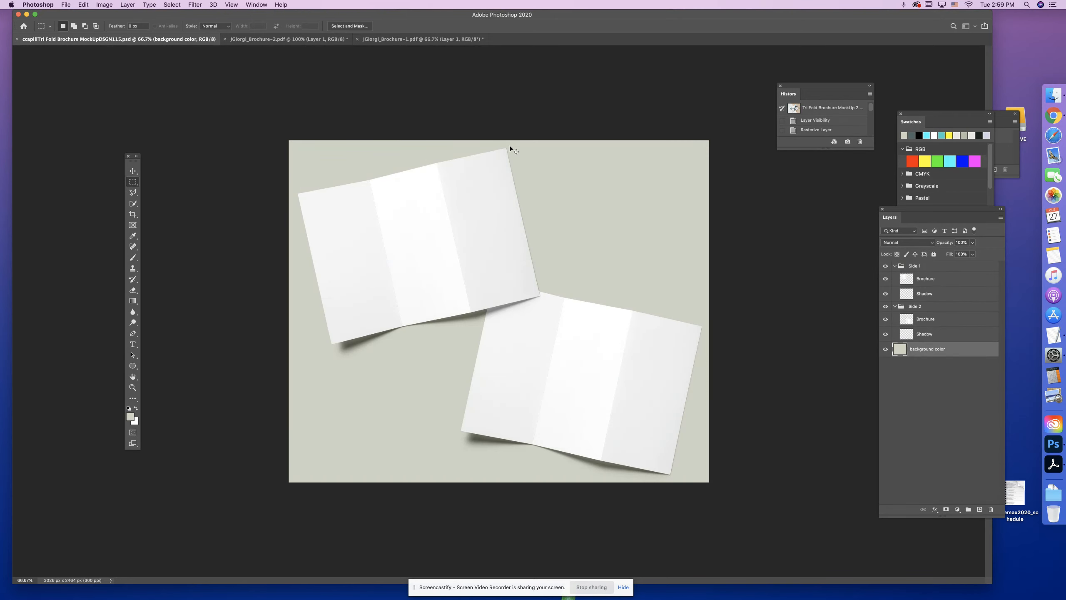
pyautogui.press('super+v')
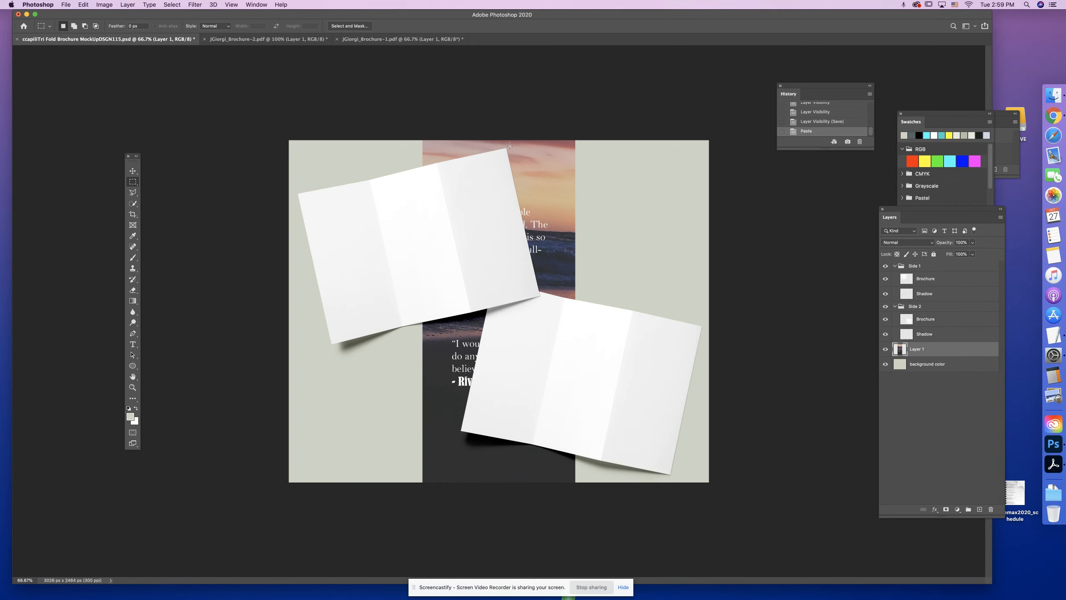
# - Copy the middle panel with the wings from brochure page 1 and paste it above Layer 1 in the mockup
pyautogui.click(364, 41)
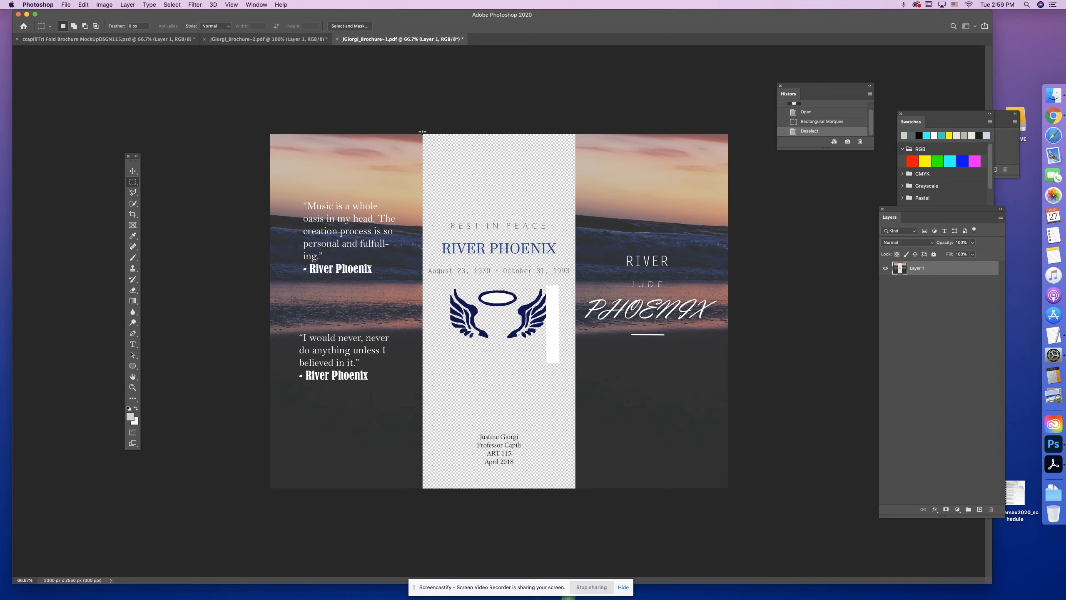
pyautogui.moveTo(422, 132); pyautogui.dragTo(576, 504)
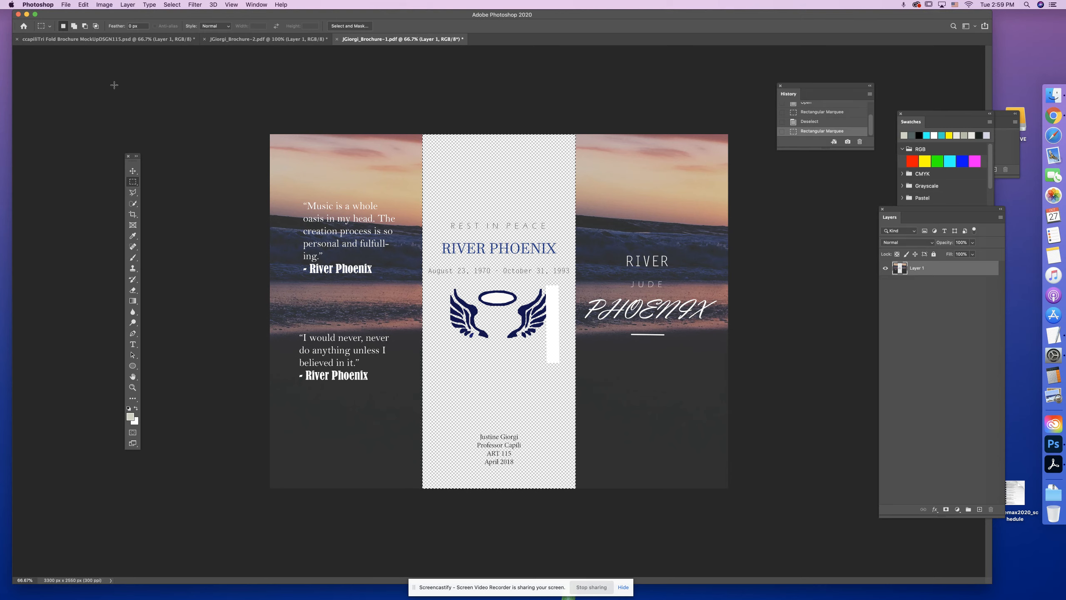
pyautogui.click(108, 39)
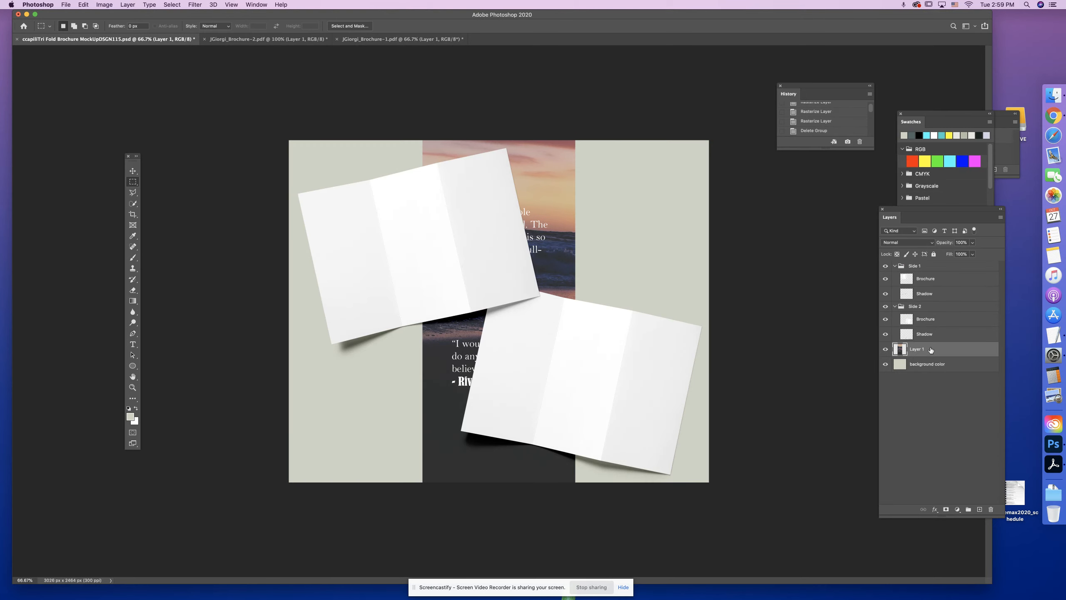
pyautogui.press('super+v')
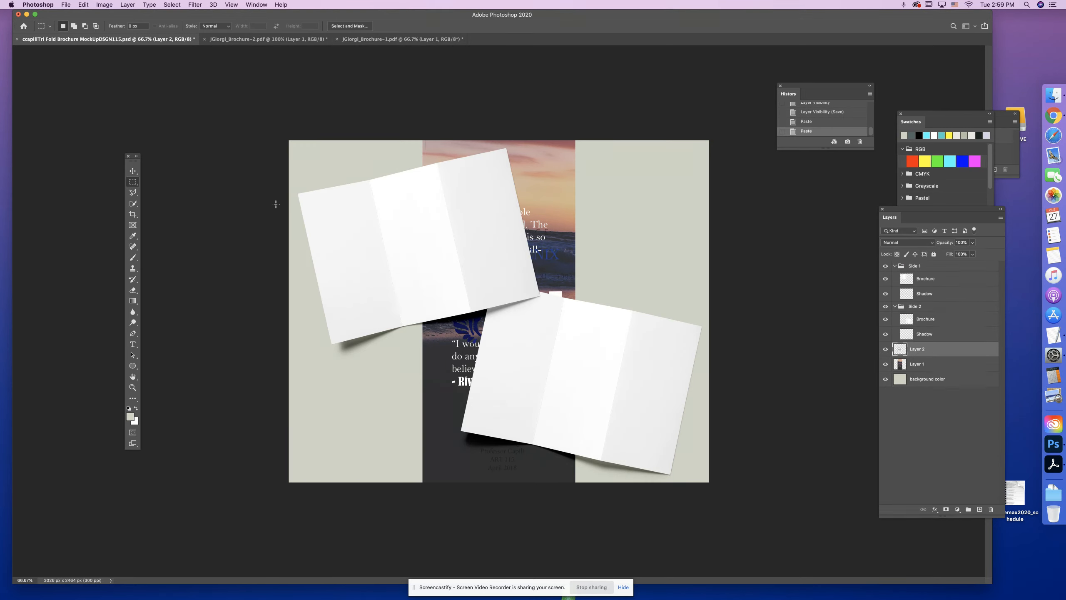
# - Copy the right cover panel of brochure page 1 and paste it above Layer 2 in the mockup
pyautogui.click(394, 38)
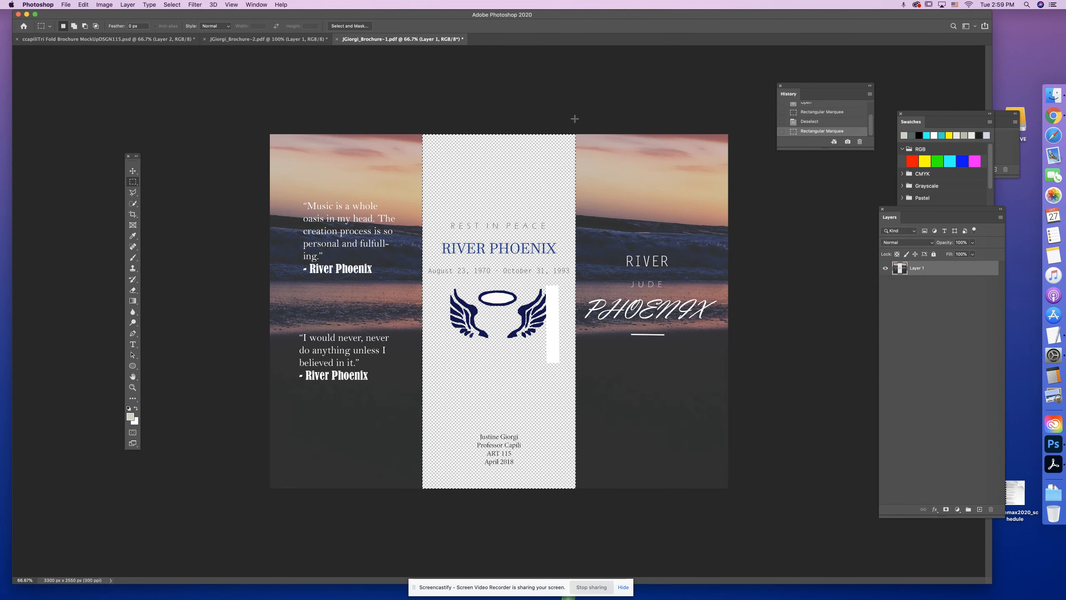
pyautogui.click(578, 133)
pyautogui.moveTo(574, 133); pyautogui.dragTo(751, 504)
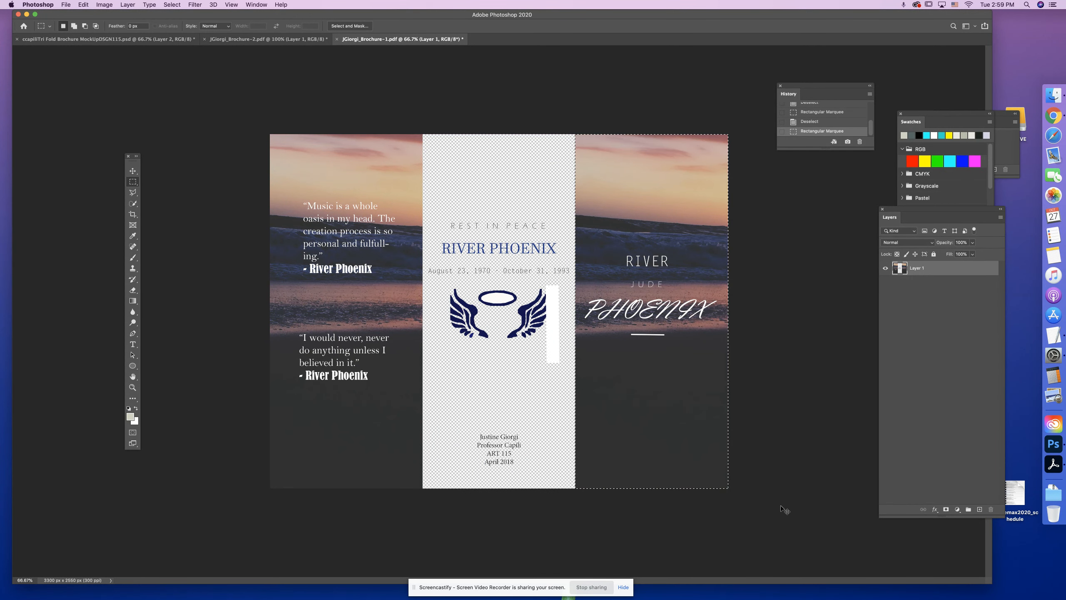
pyautogui.click(84, 4)
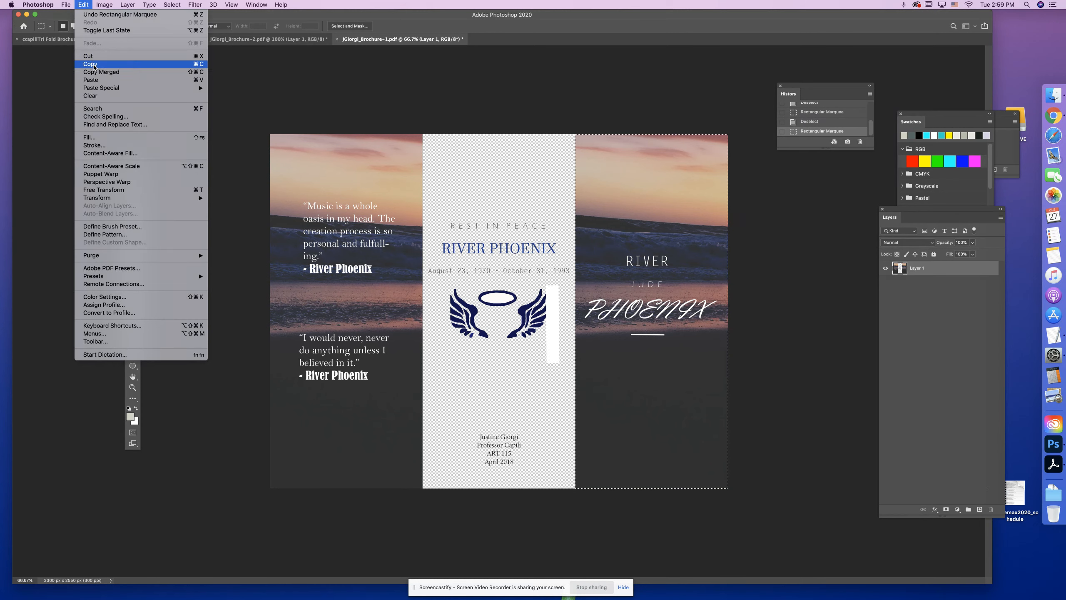
pyautogui.click(94, 66)
pyautogui.click(95, 41)
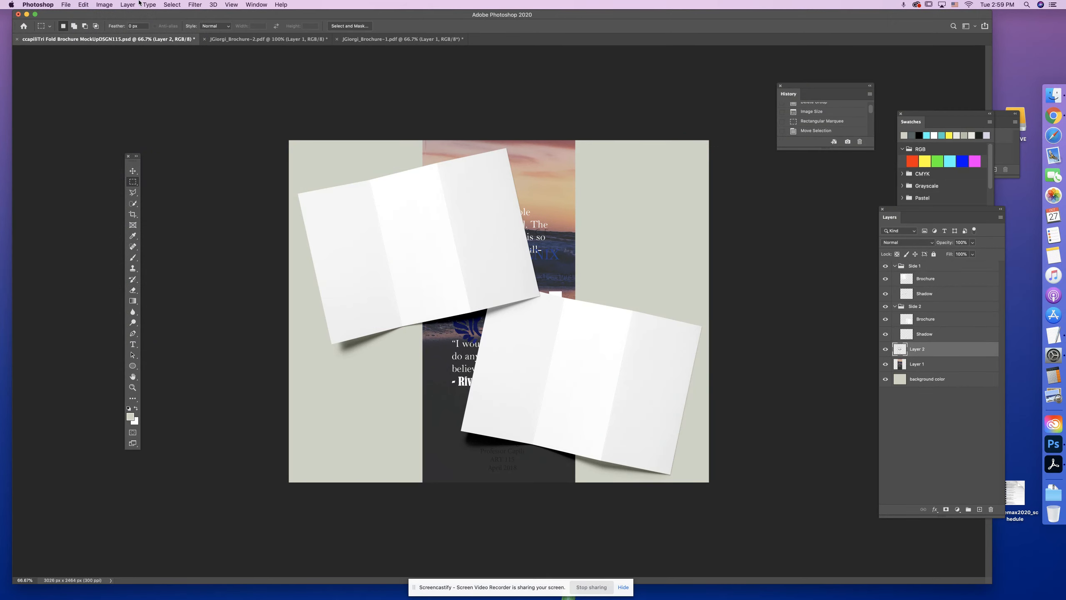
pyautogui.click(85, 5)
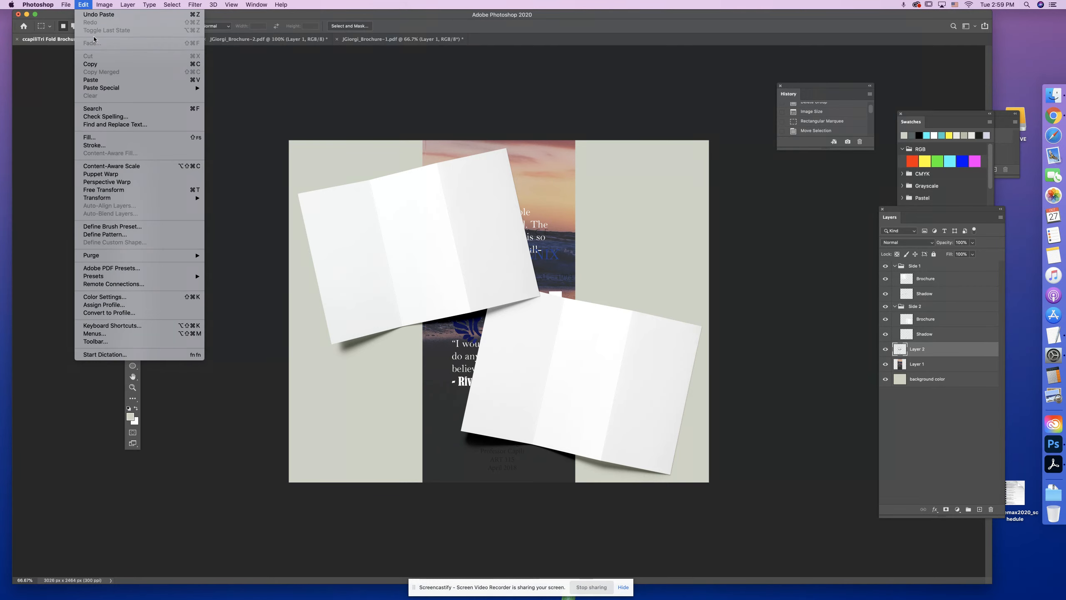
pyautogui.click(172, 80)
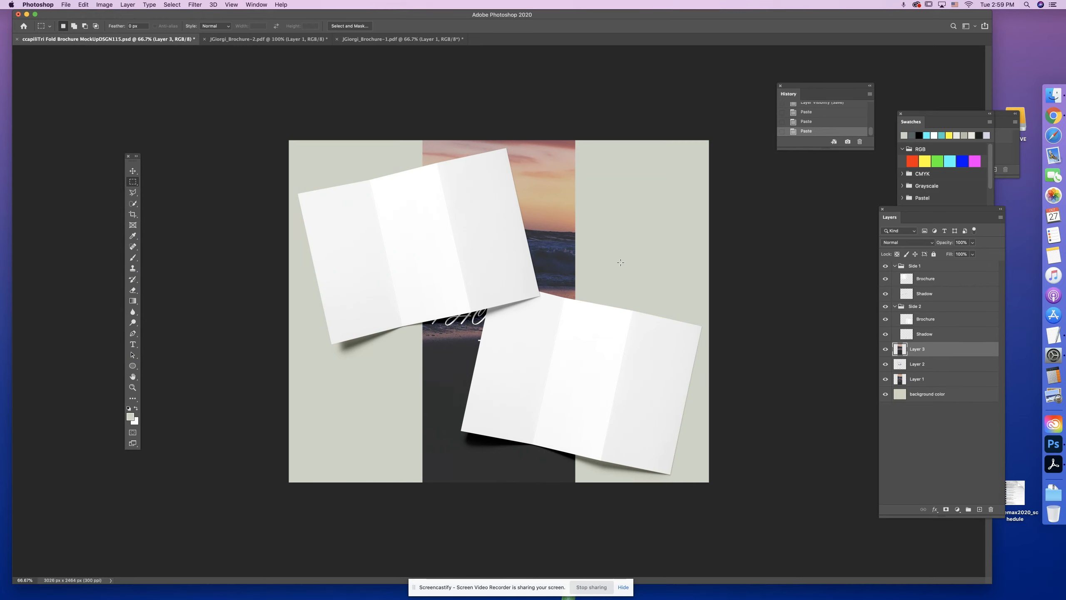
# - Show the rulers in the brochure page 2 document and add two vertical guides along the boundaries between its three panels
pyautogui.click(354, 41)
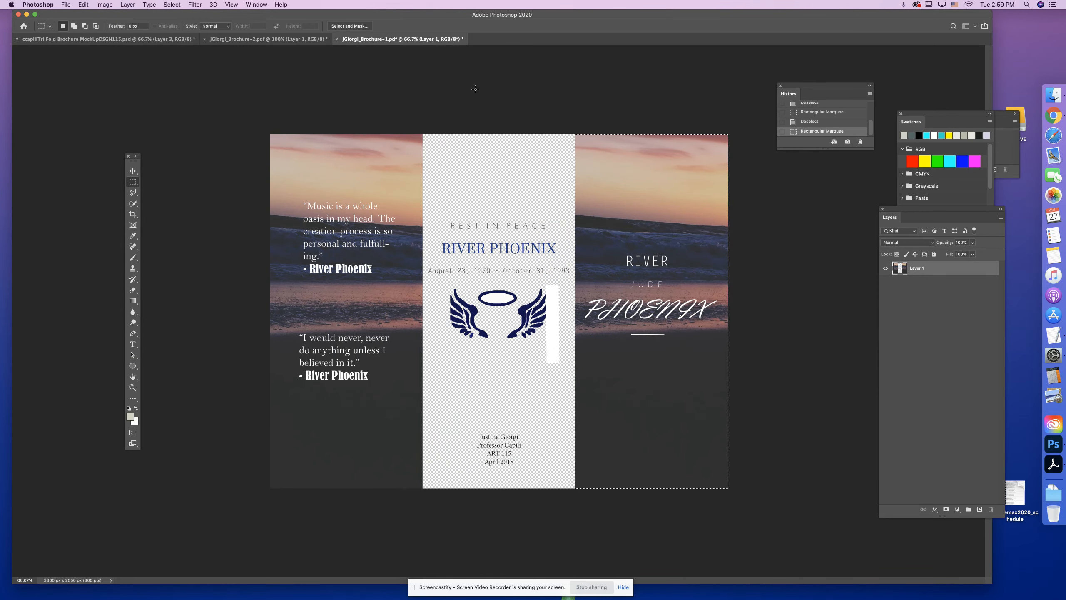
pyautogui.click(275, 40)
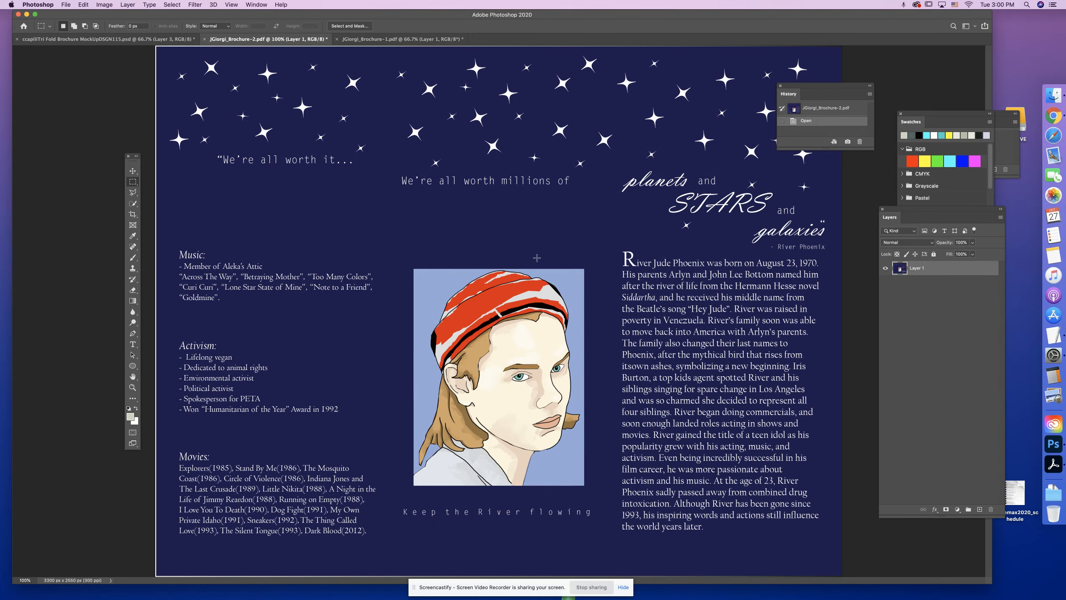
pyautogui.press('super+minus')
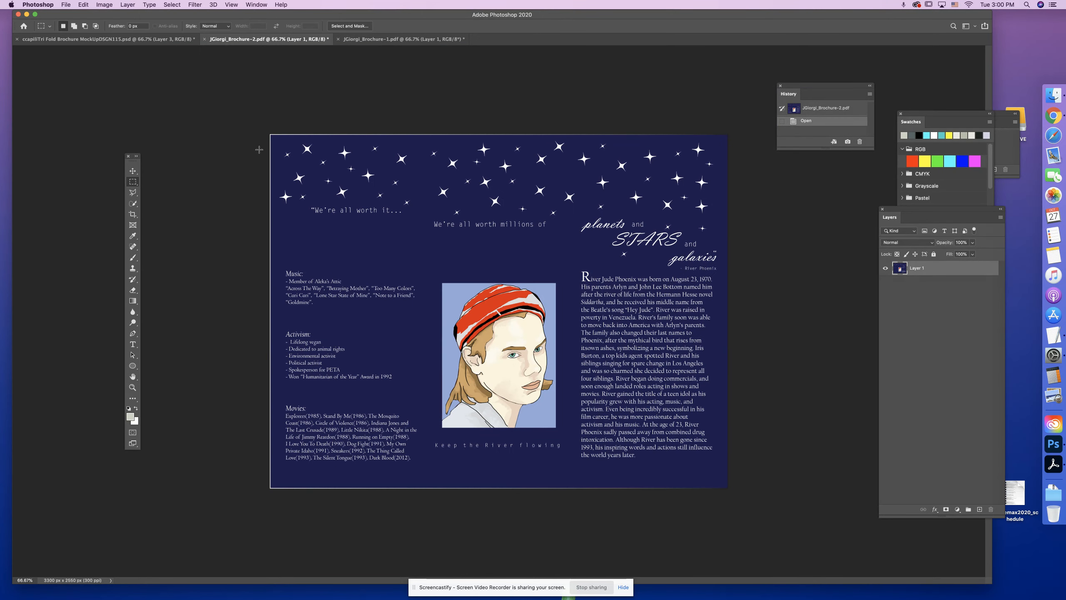
pyautogui.moveTo(269, 132)
pyautogui.mouseDown()
pyautogui.moveTo(282, 162)
pyautogui.moveTo(279, 115)
pyautogui.mouseUp()
pyautogui.click(587, 193)
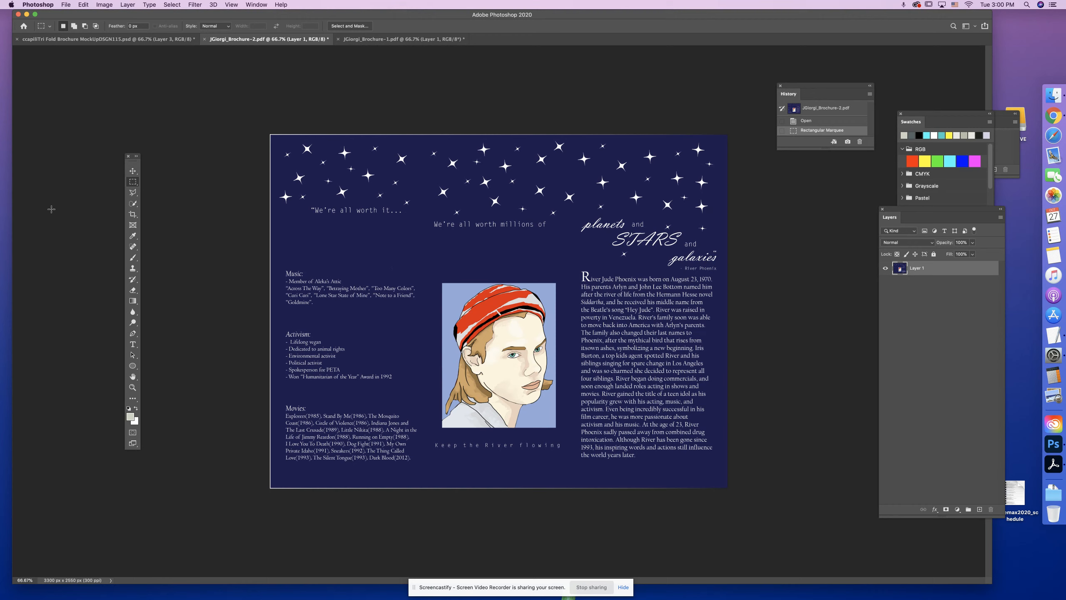
pyautogui.click(111, 5)
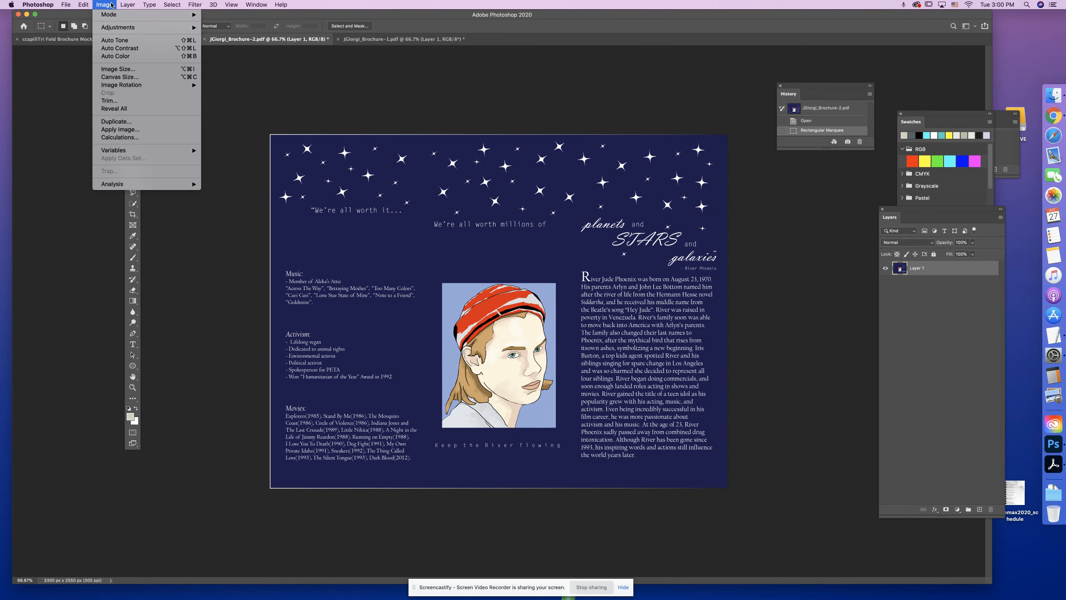
pyautogui.moveTo(165, 4)
pyautogui.moveTo(231, 4)
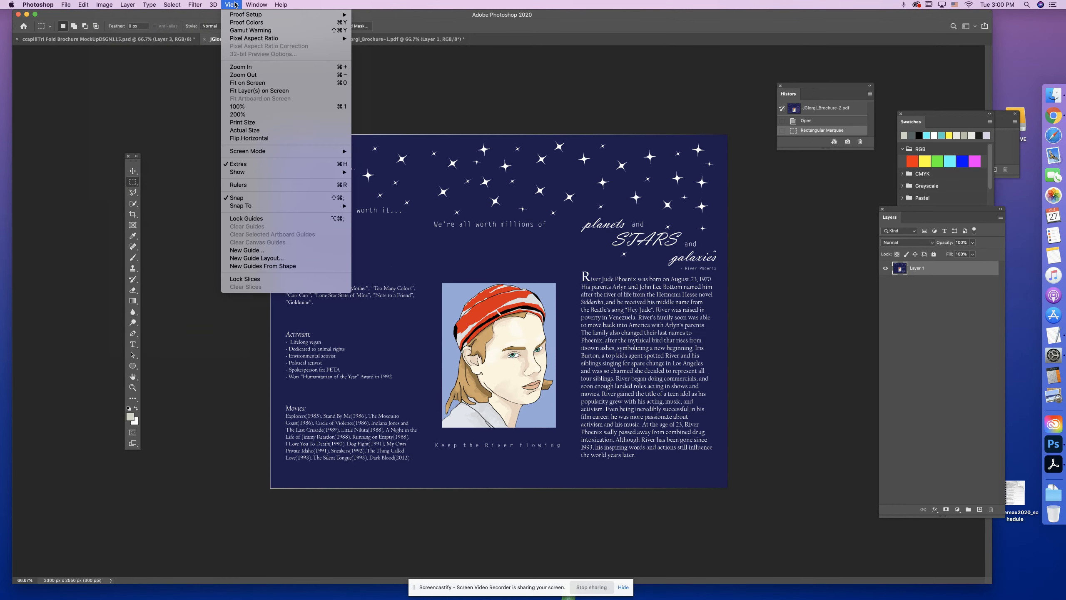
pyautogui.click(338, 185)
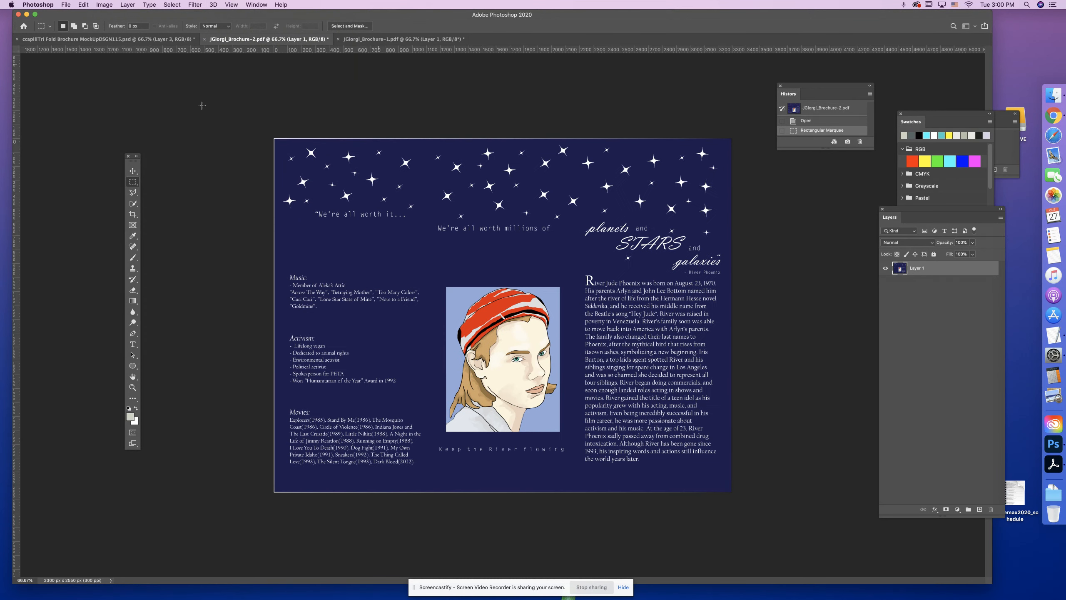
pyautogui.moveTo(16, 108); pyautogui.dragTo(427, 136)
pyautogui.moveTo(17, 129); pyautogui.dragTo(574, 132)
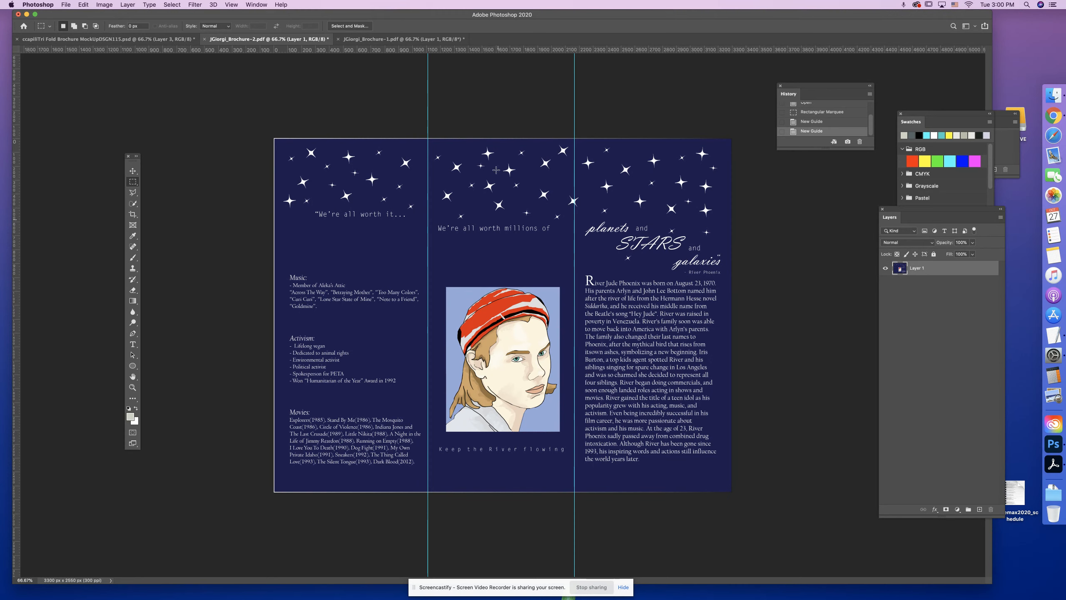
# - Fine-tune both vertical guides with the Move tool, shifting the first slightly right and the second slightly left
pyautogui.click(132, 170)
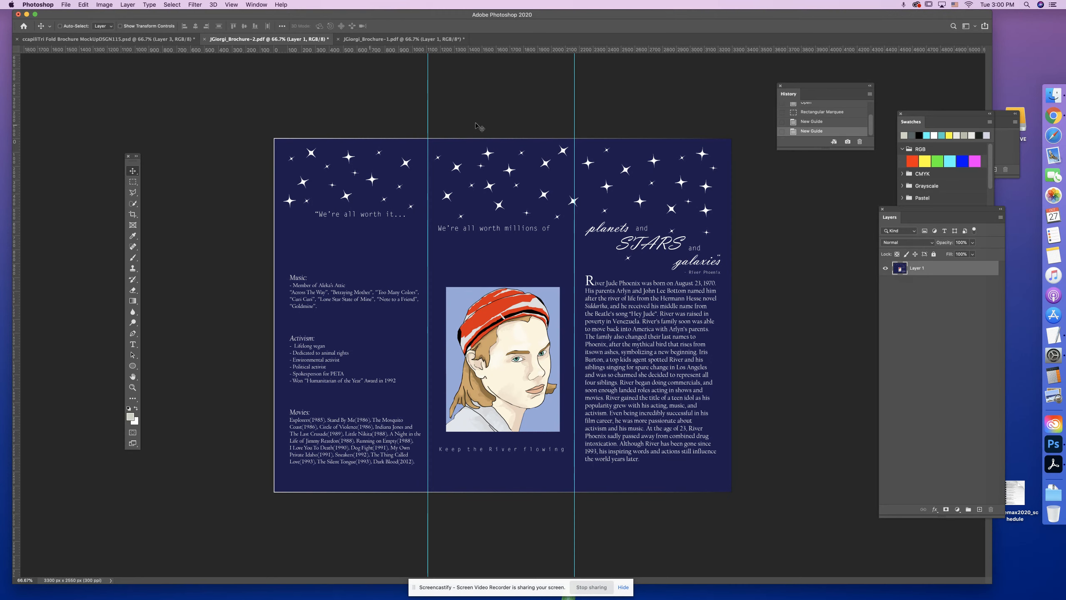
pyautogui.moveTo(428, 121); pyautogui.dragTo(431, 121)
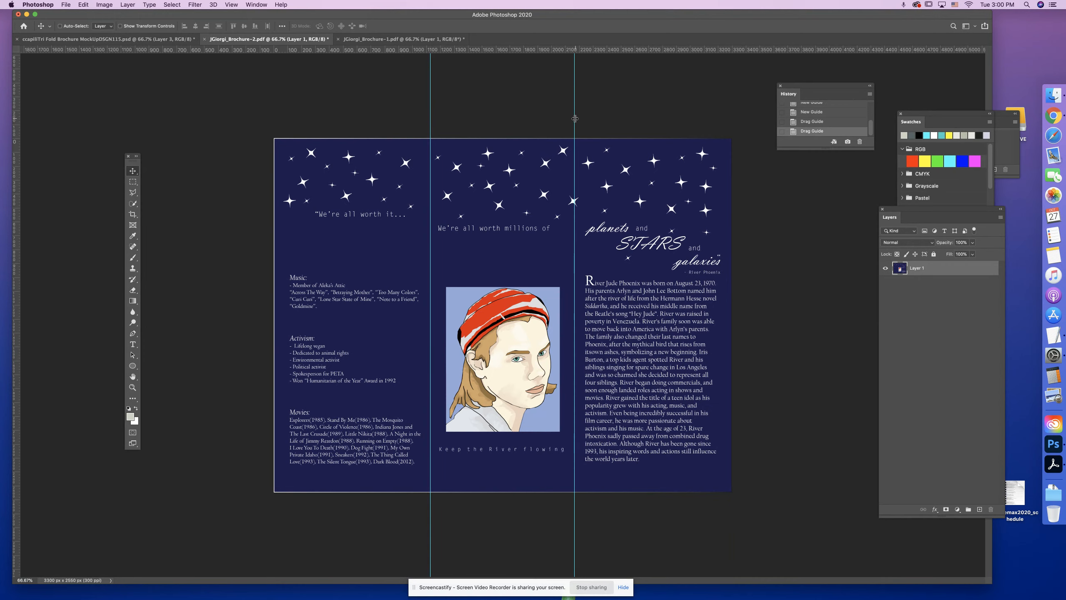
pyautogui.moveTo(575, 118); pyautogui.dragTo(574, 118)
pyautogui.moveTo(575, 124); pyautogui.dragTo(574, 124)
# - Copy the left Music, Activism and Movies panel of brochure page 2 with a rectangular marquee and paste it above Layer 3 in the mockup
pyautogui.click(132, 182)
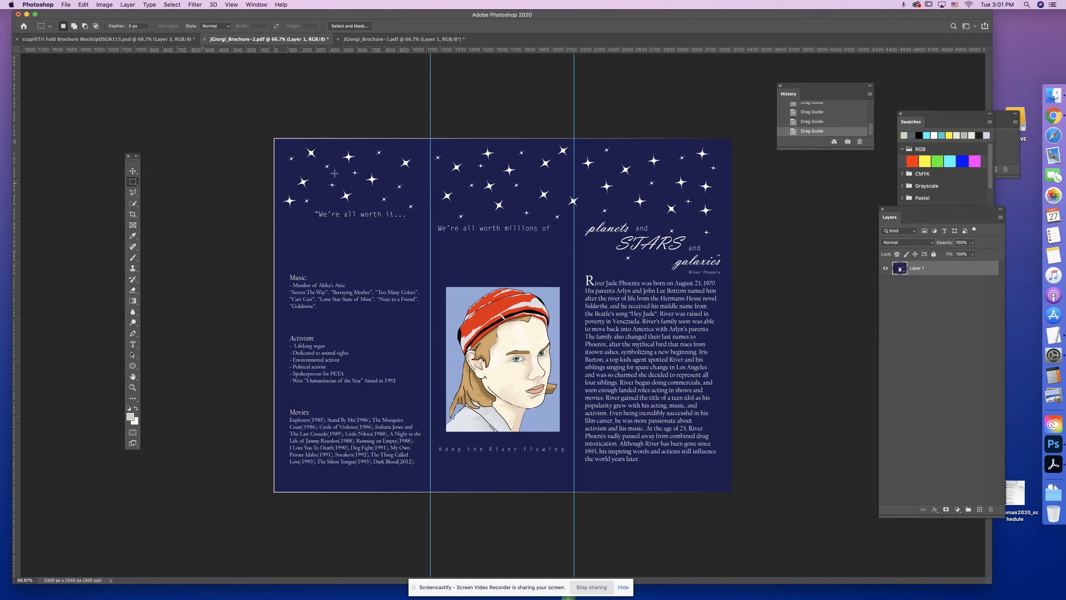
pyautogui.moveTo(274, 138); pyautogui.dragTo(424, 503)
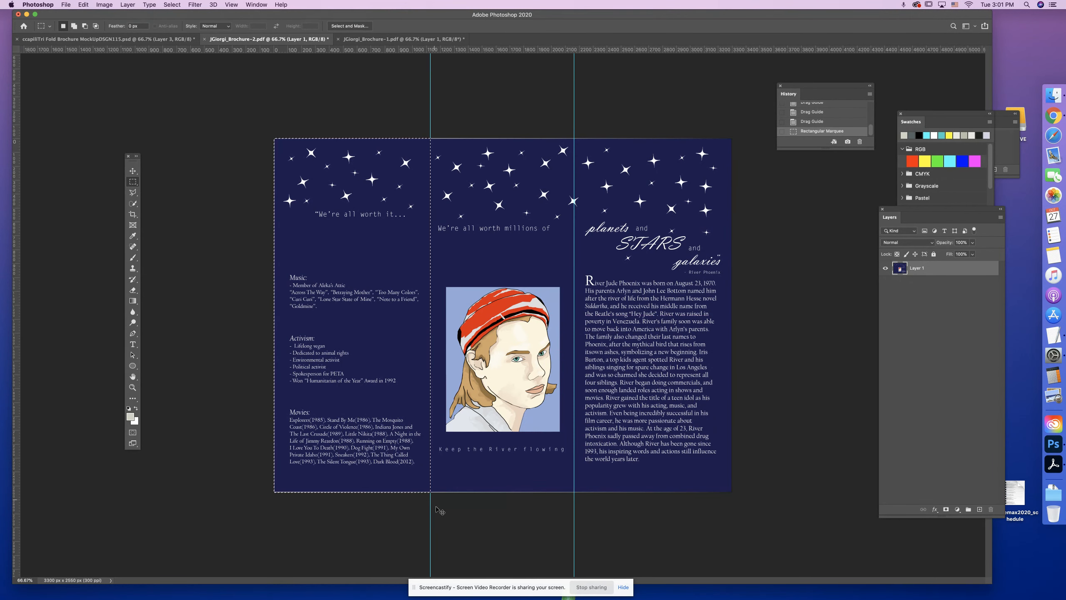
pyautogui.click(164, 39)
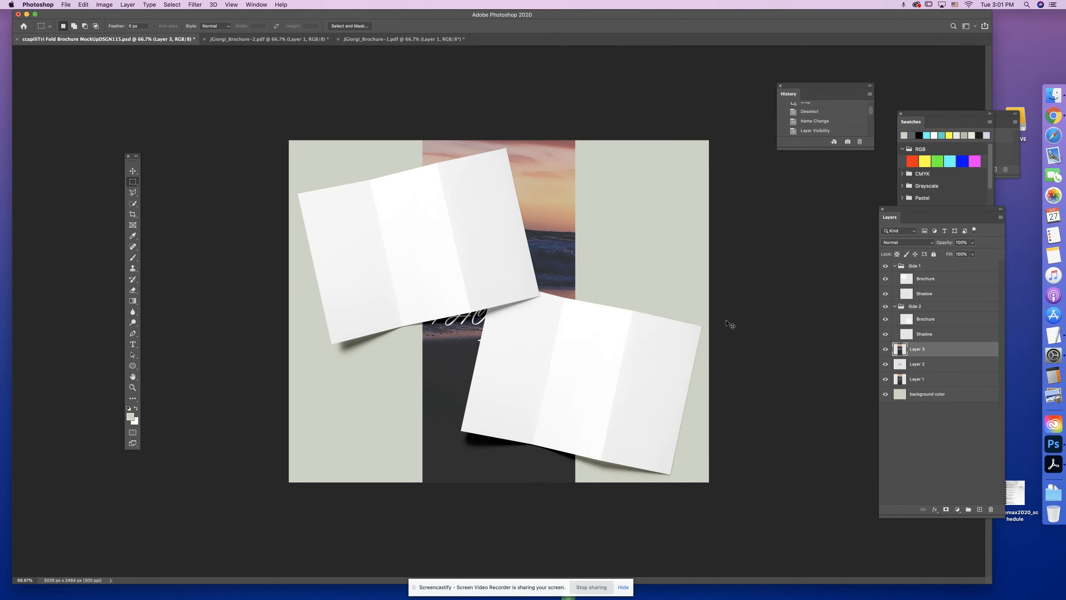
pyautogui.press('super+v')
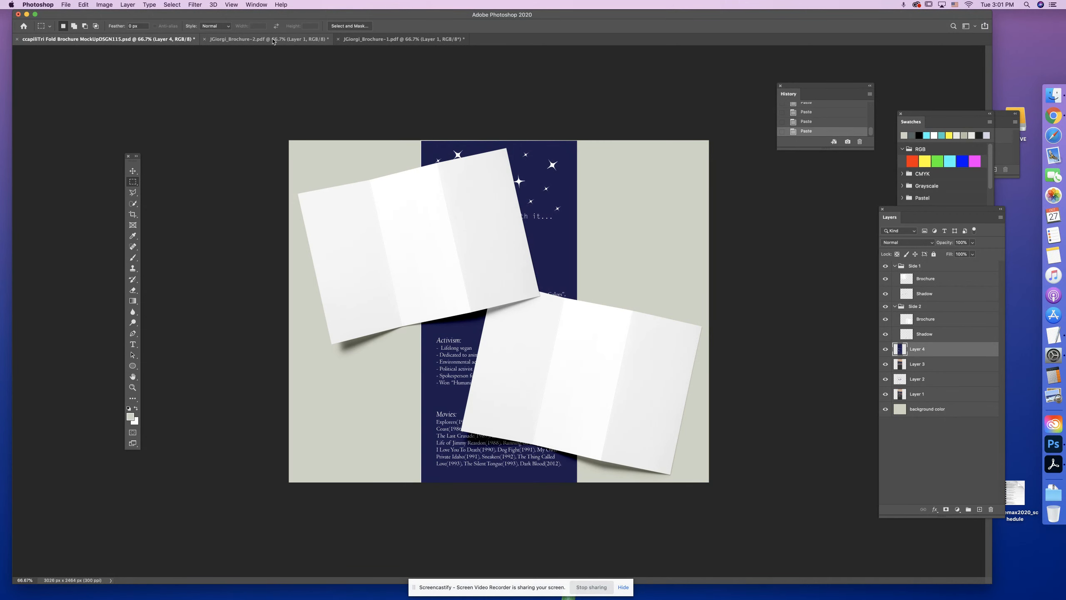
# - Copy the middle portrait panel between the guides of brochure page 2 and paste it above Layer 4 in the mockup
pyautogui.click(273, 39)
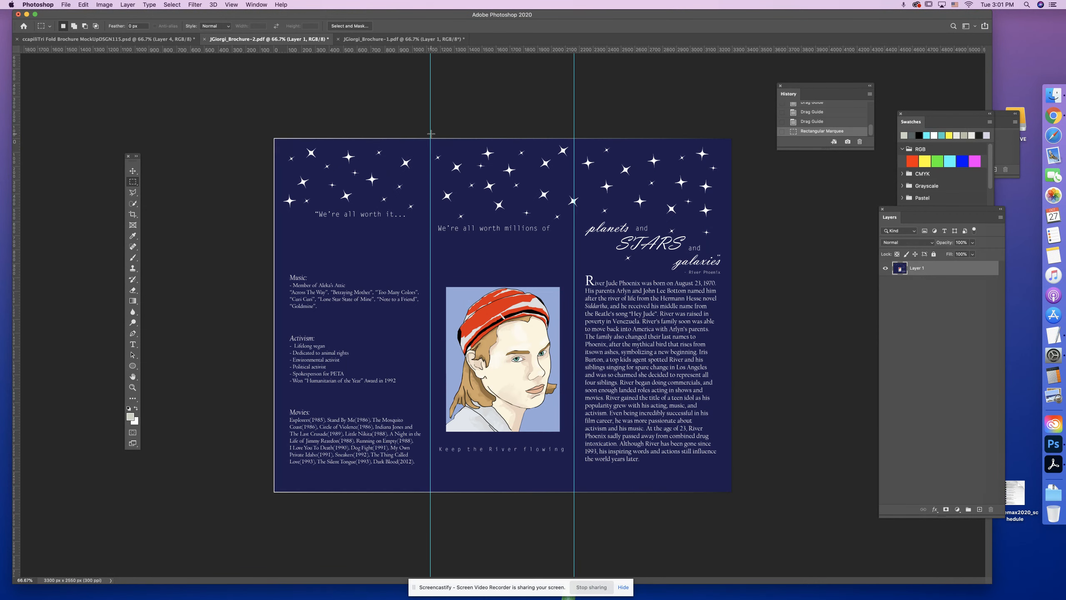
pyautogui.click(431, 134)
pyautogui.moveTo(430, 138); pyautogui.dragTo(577, 519)
pyautogui.click(111, 40)
pyautogui.press('super+v')
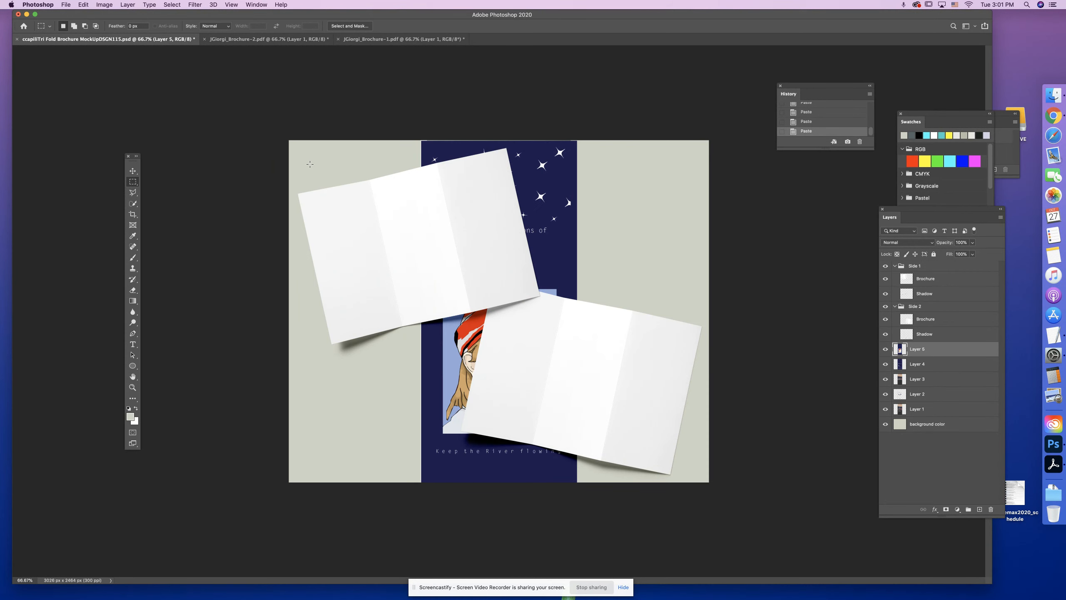
# - Copy the right biography panel of brochure page 2, paste it above Layer 5 in the mockup, and save the mockup document
pyautogui.click(227, 39)
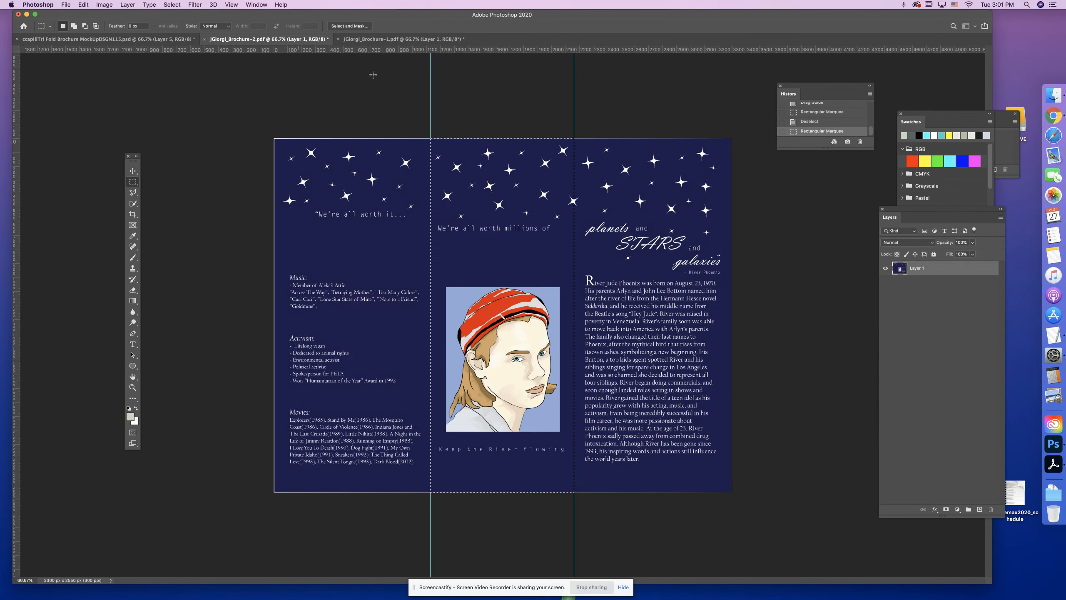
pyautogui.click(565, 185)
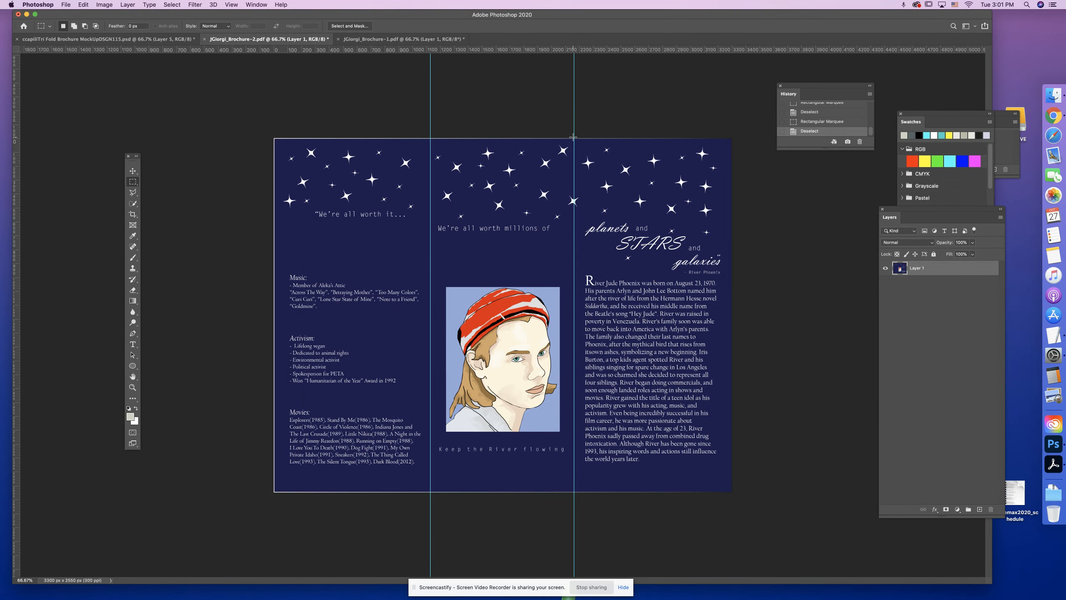
pyautogui.moveTo(574, 138); pyautogui.dragTo(794, 523)
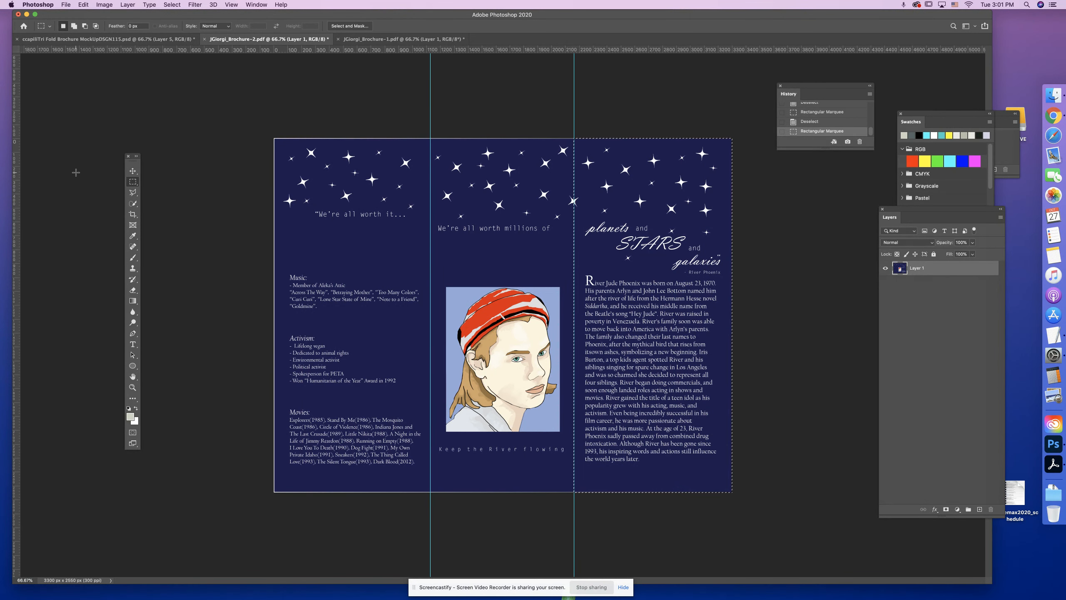
pyautogui.click(84, 39)
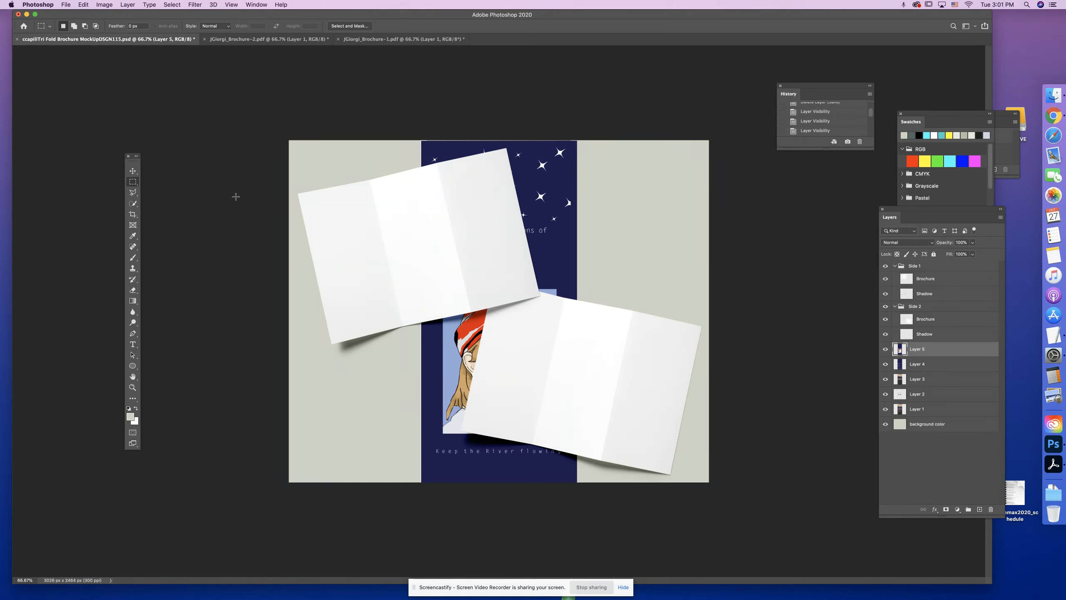
pyautogui.press('super+v')
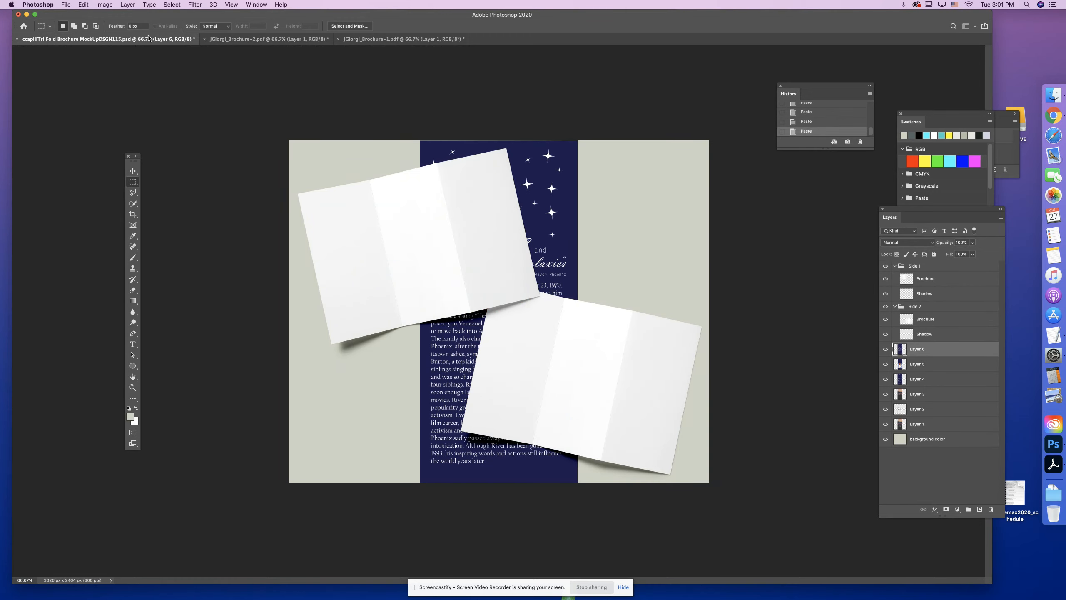
pyautogui.click(66, 4)
pyautogui.click(75, 91)
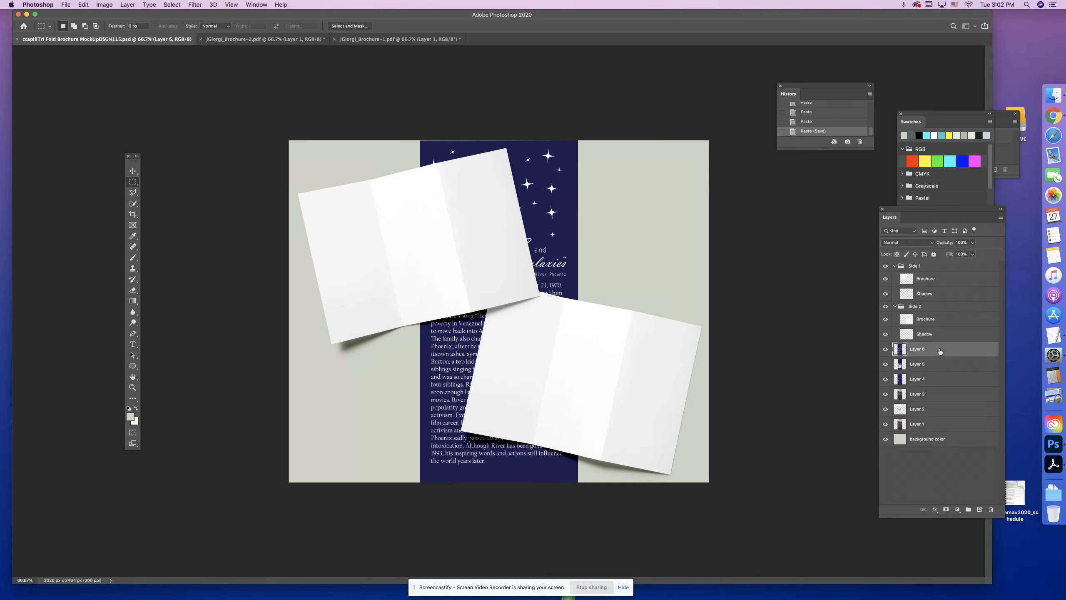
# - Move Layer 4, Layer 5 and Layer 6 together into the Side 1 group, above its Brochure layer
pyautogui.click(940, 364)
pyautogui.keyDown('shift'); pyautogui.click(939, 379); pyautogui.keyUp('shift')
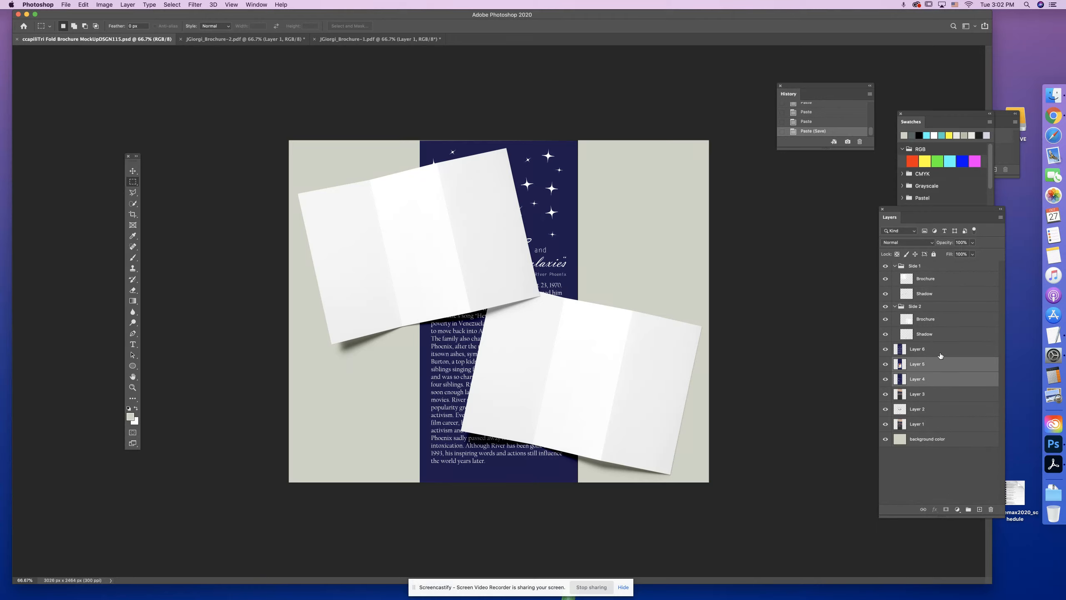
pyautogui.keyDown('shift'); pyautogui.click(939, 352); pyautogui.keyUp('shift')
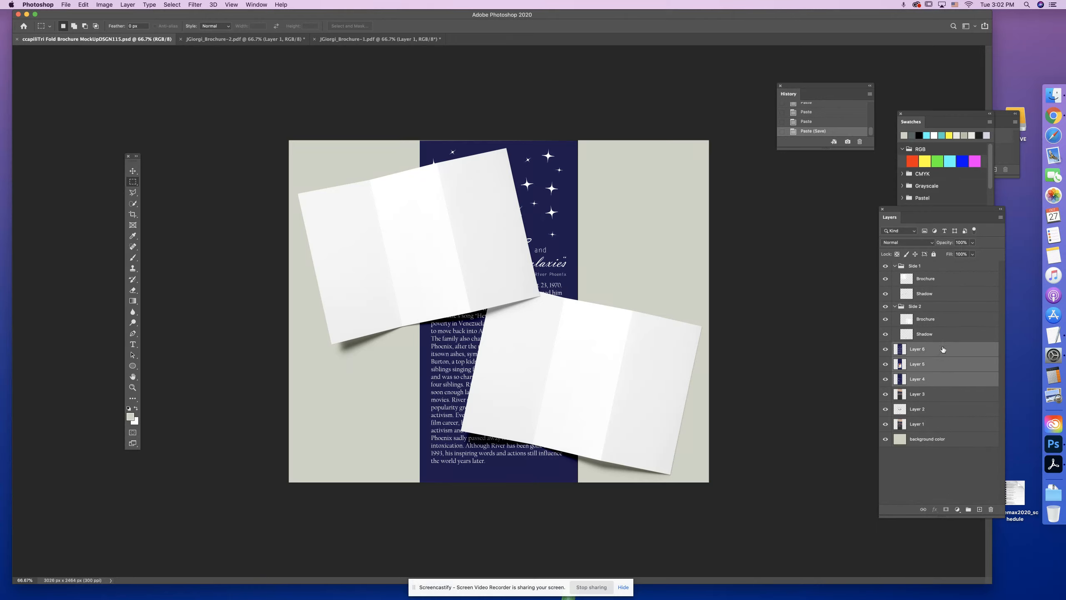
pyautogui.click(946, 398)
pyautogui.click(943, 354)
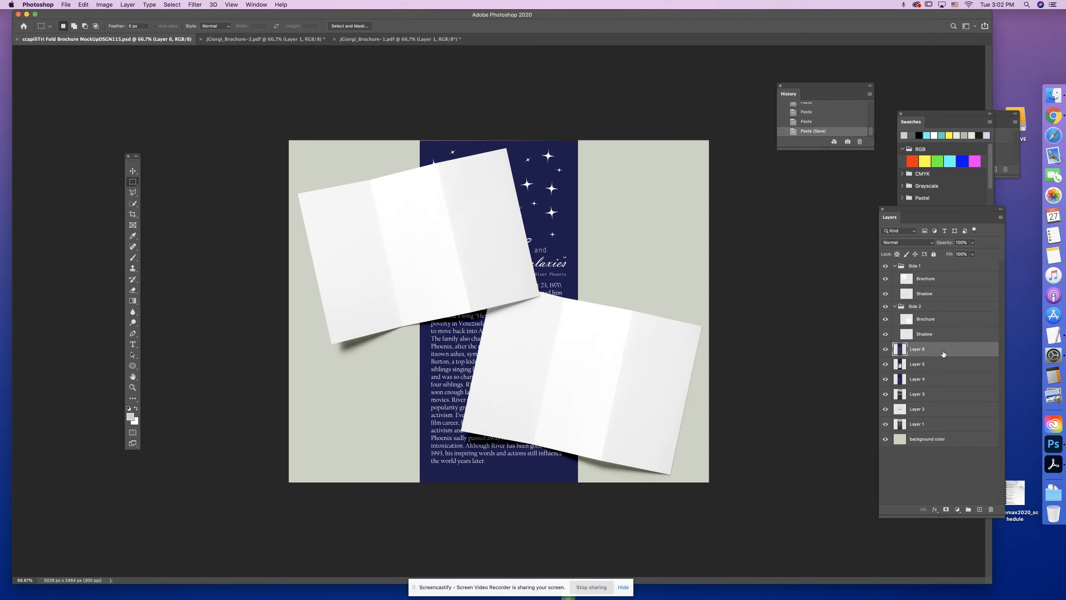
pyautogui.keyDown('shift'); pyautogui.click(947, 365); pyautogui.keyUp('shift')
pyautogui.keyDown('shift'); pyautogui.click(937, 381); pyautogui.keyUp('shift')
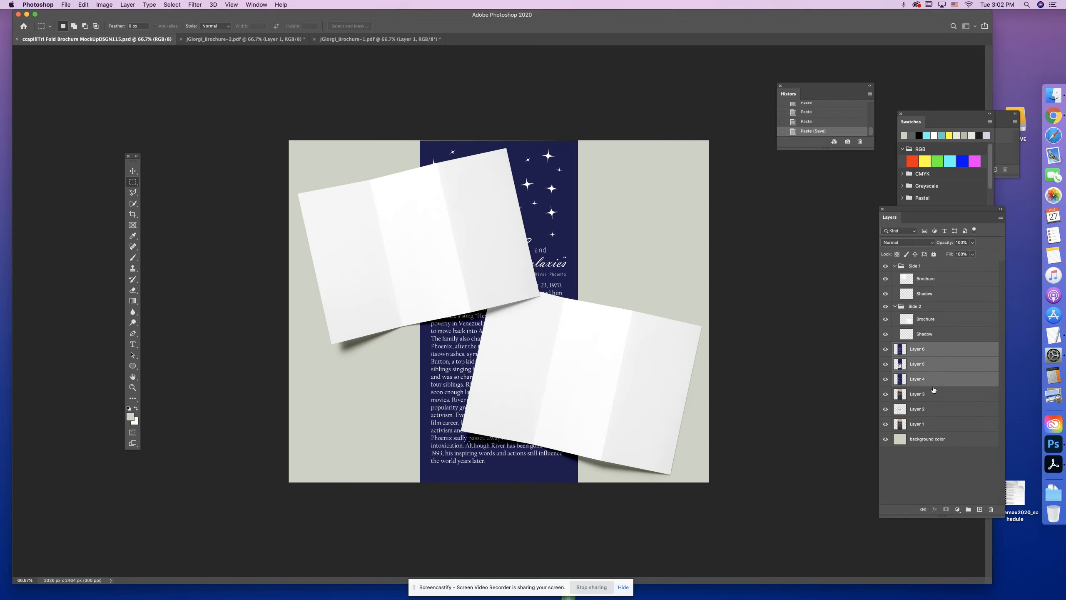
pyautogui.moveTo(948, 358); pyautogui.dragTo(914, 267)
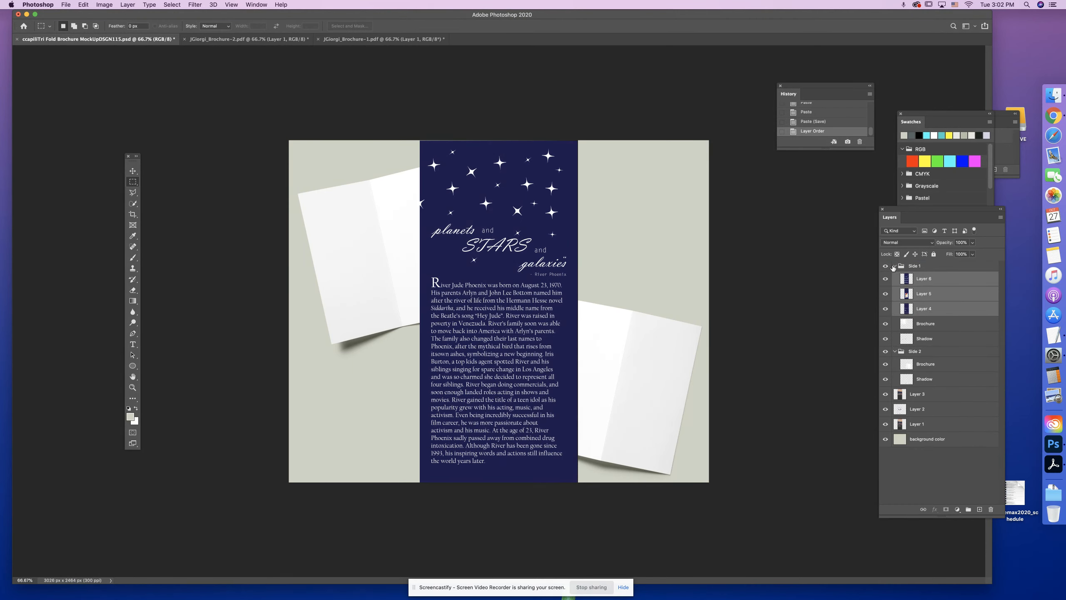
# - Check the contents of the Side 1 group by switching its visibility off and on and collapsing and expanding it
pyautogui.click(894, 269)
pyautogui.click(886, 267)
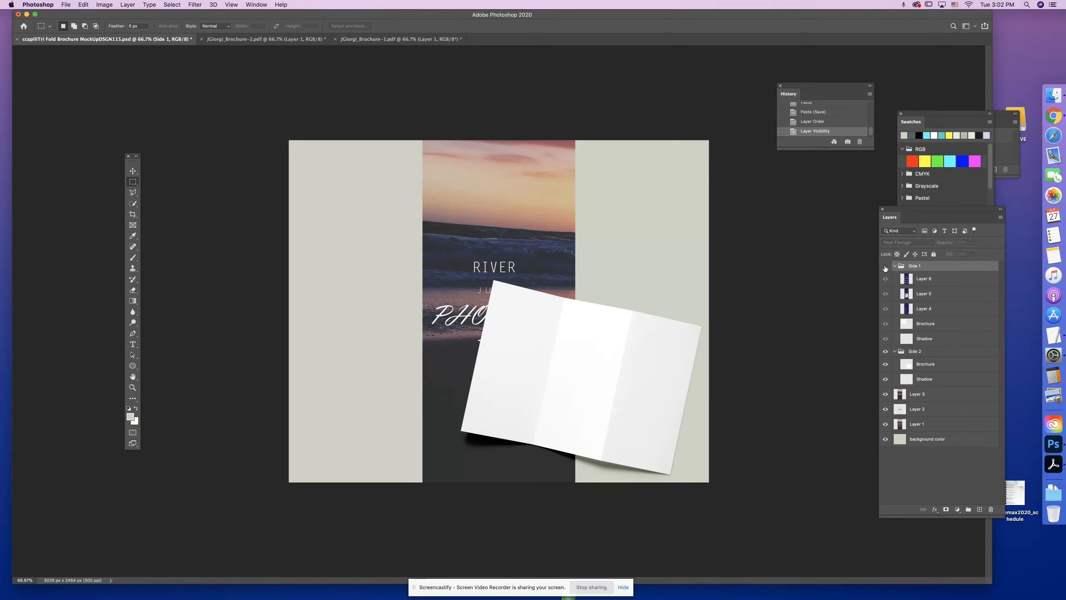
pyautogui.click(886, 267)
pyautogui.click(886, 267)
pyautogui.click(886, 265)
pyautogui.click(895, 266)
pyautogui.click(895, 266)
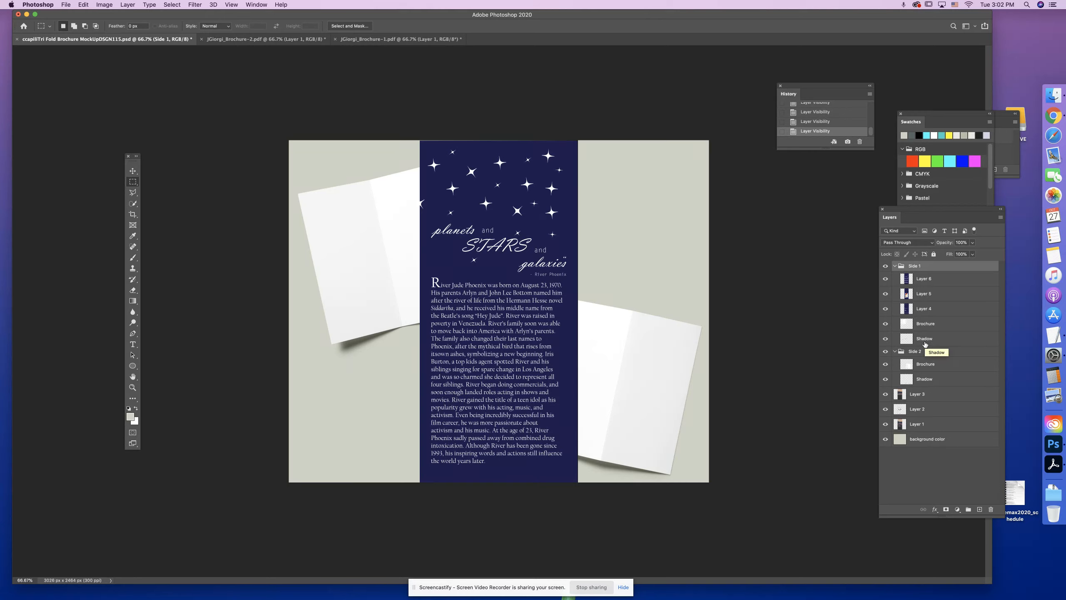
# - Move Layer 1, Layer 2 and Layer 3 together into the Side 2 group, above its Brochure layer
pyautogui.click(925, 399)
pyautogui.keyDown('shift'); pyautogui.click(924, 426); pyautogui.keyUp('shift')
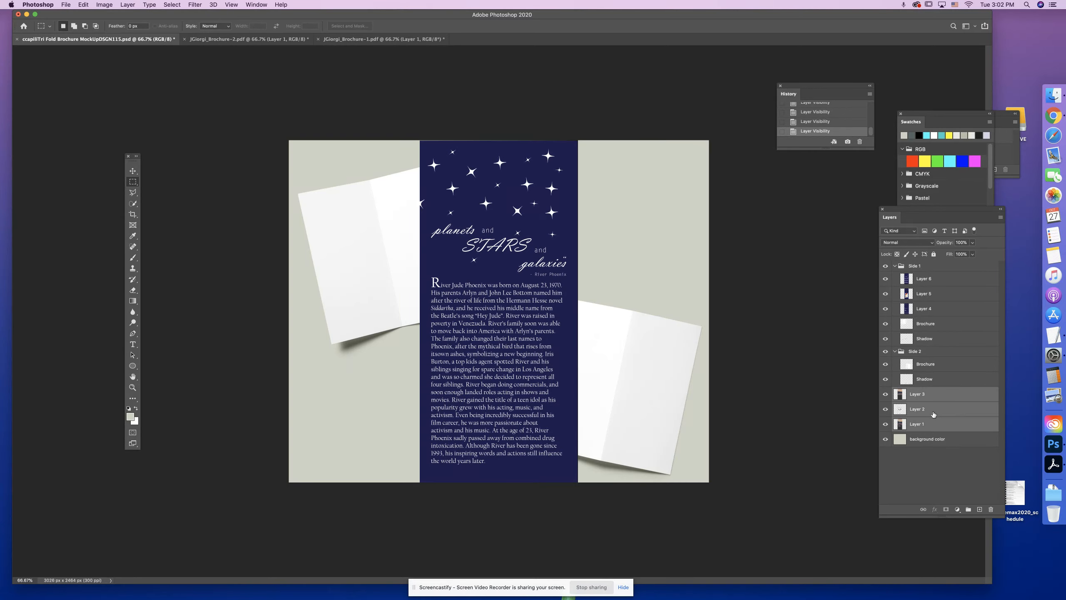
pyautogui.click(940, 381)
pyautogui.click(935, 396)
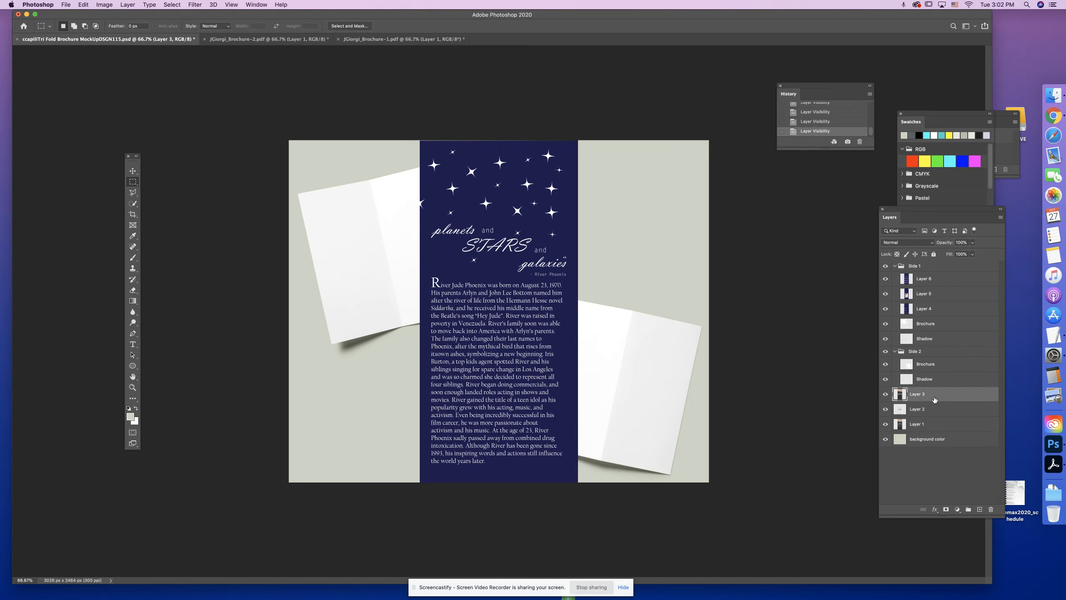
pyautogui.keyDown('shift'); pyautogui.click(935, 426); pyautogui.keyUp('shift')
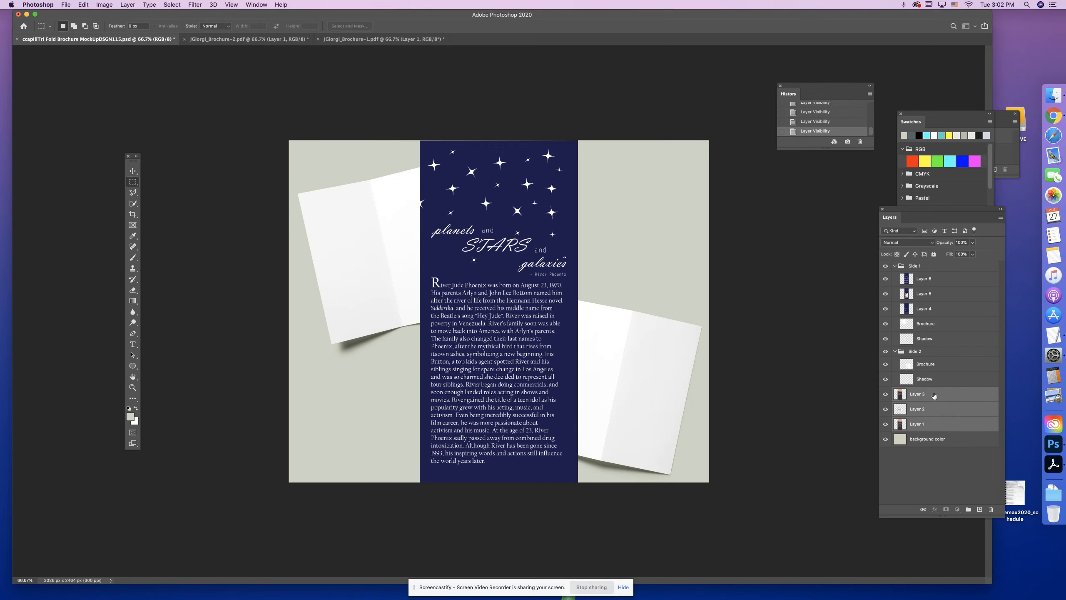
pyautogui.moveTo(934, 396); pyautogui.dragTo(915, 357)
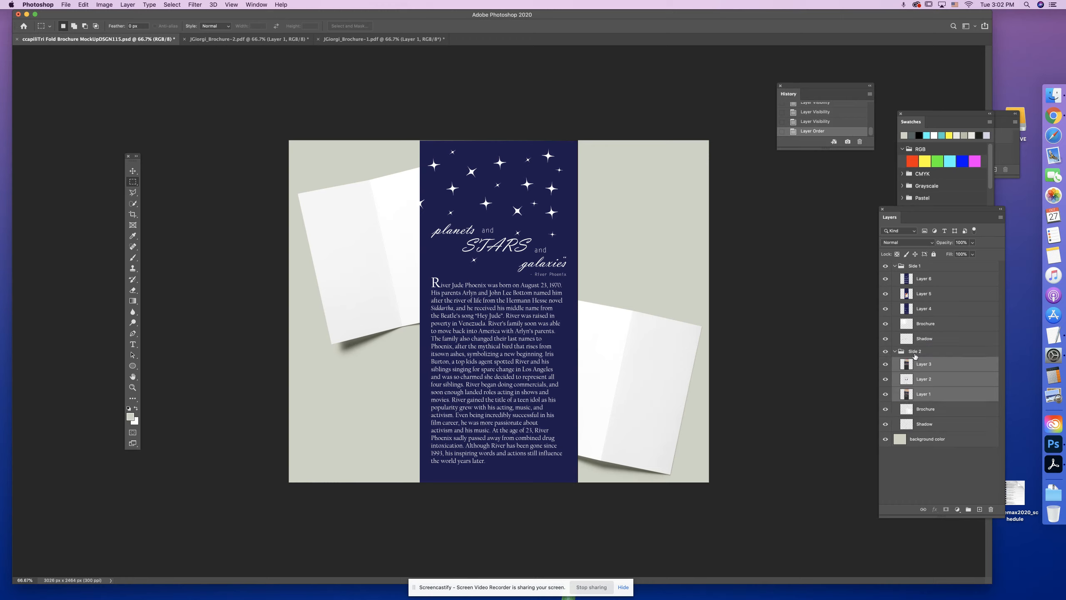
# - Check the contents of the Side 2 and Side 1 groups by collapsing and expanding them and switching Side 2's visibility off and on
pyautogui.click(895, 352)
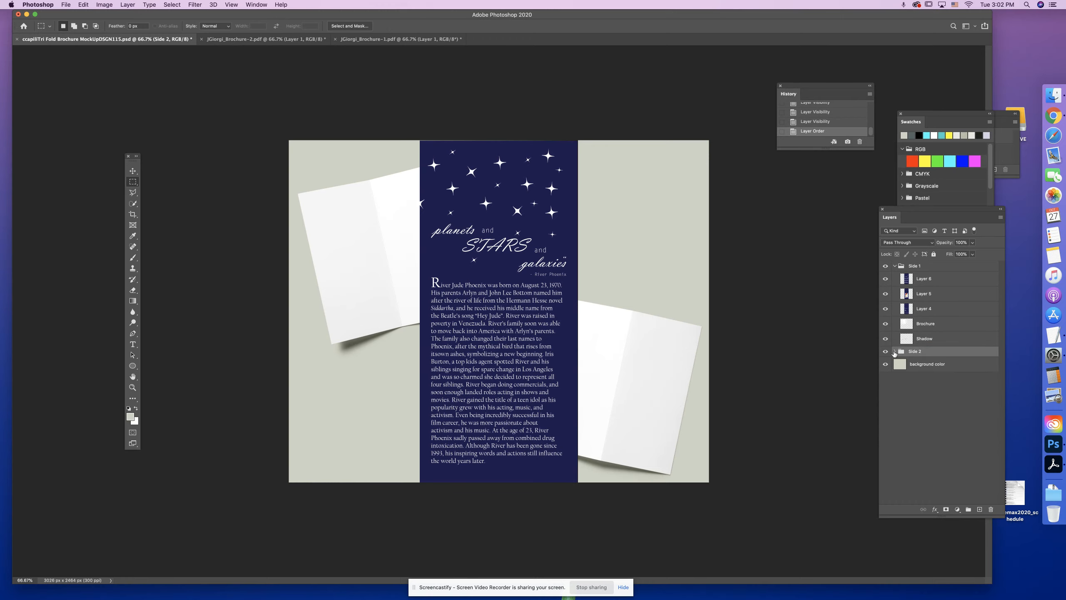
pyautogui.click(895, 352)
pyautogui.click(886, 351)
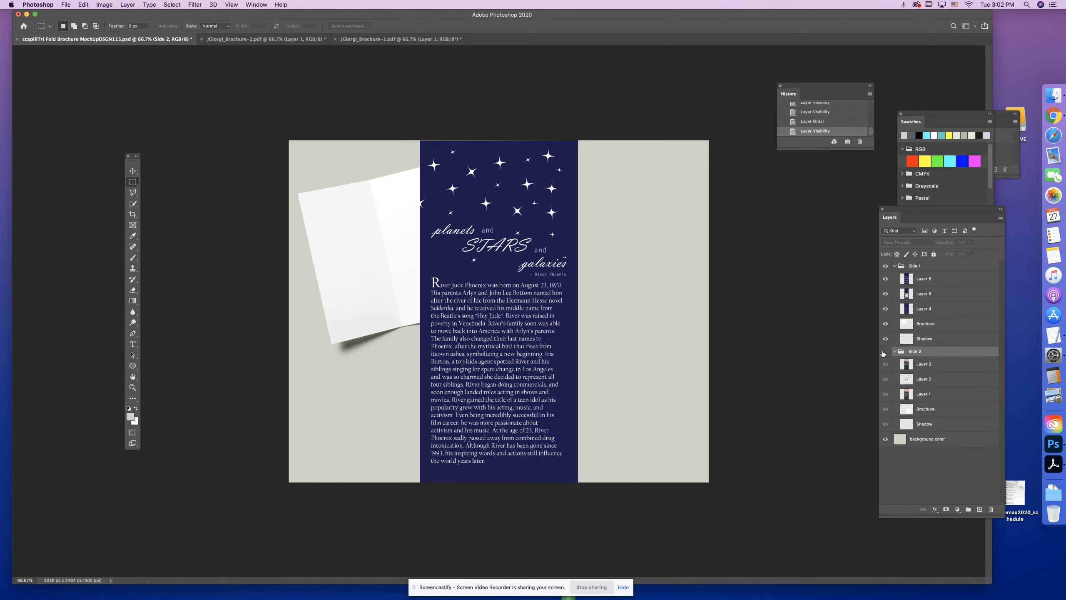
pyautogui.click(885, 352)
pyautogui.click(894, 266)
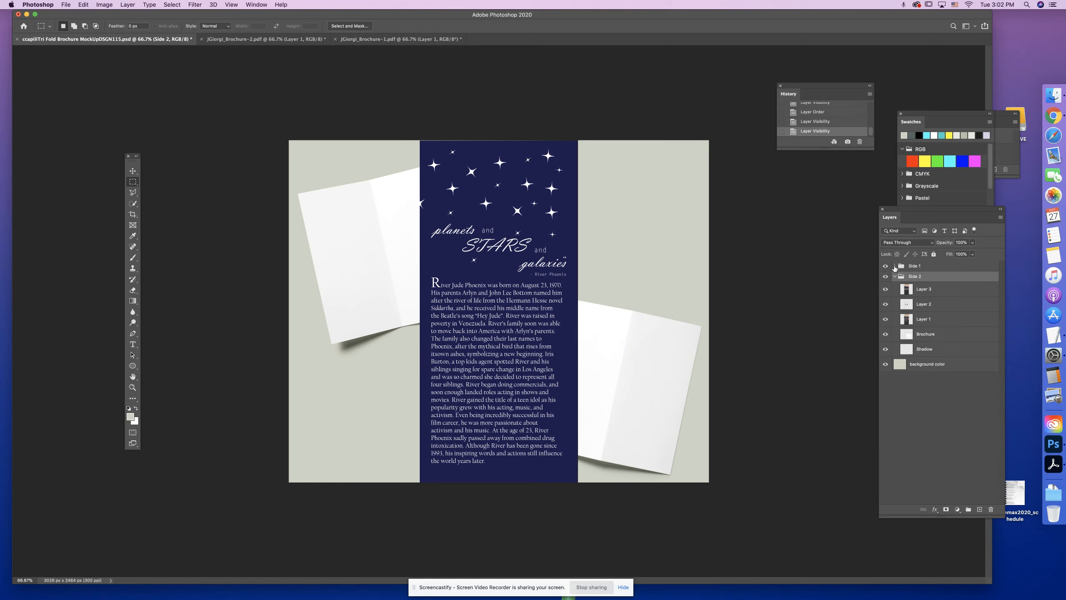
pyautogui.click(894, 266)
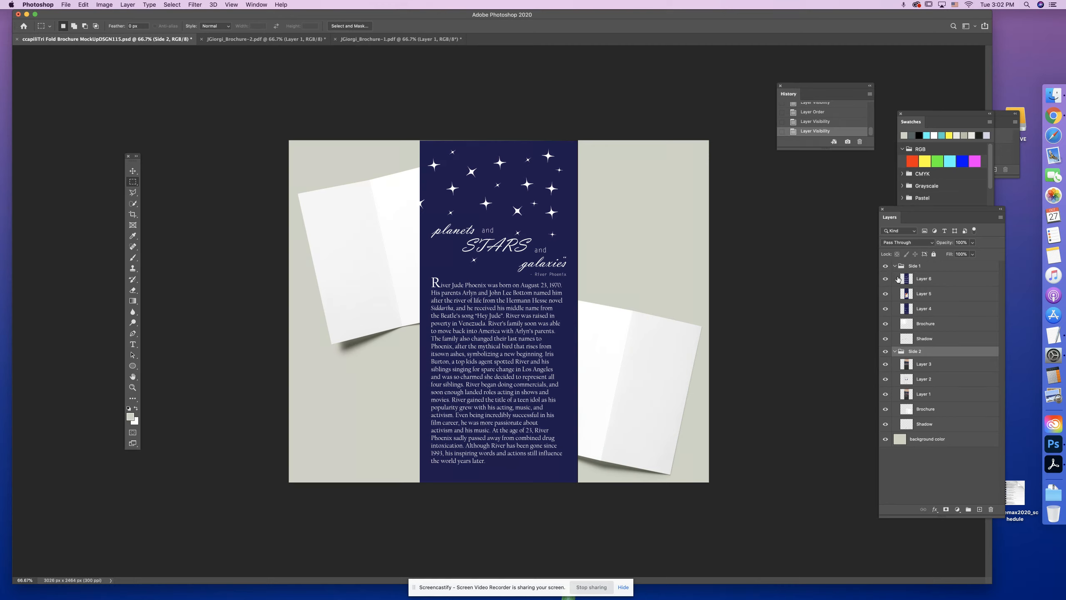
# - Hide Layer 4, Layer 5 and Layer 6 in the Side 1 group and collapse the group
pyautogui.click(937, 281)
pyautogui.click(885, 294)
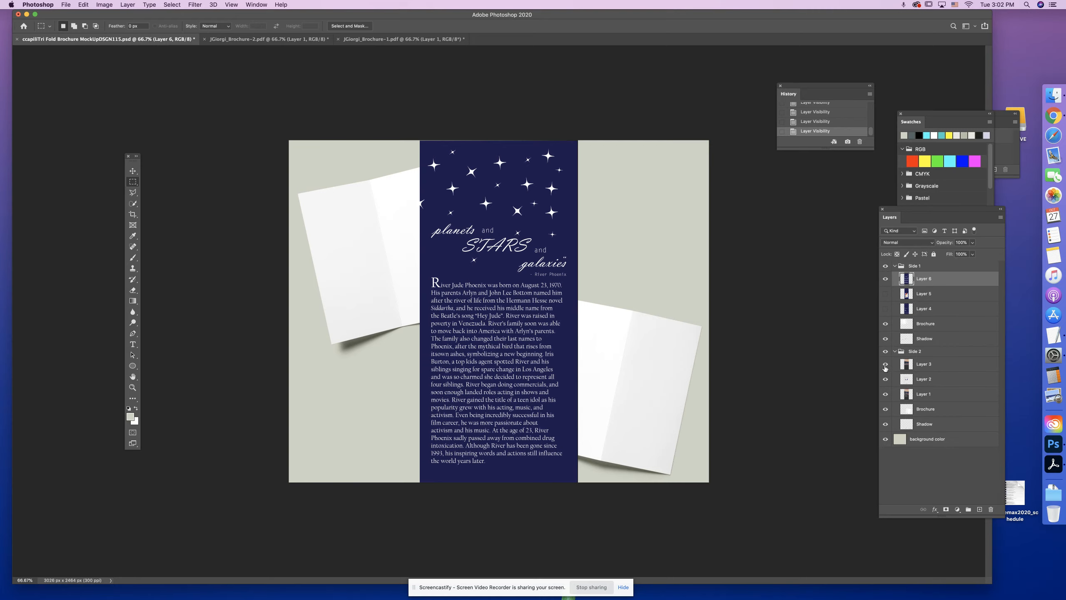
pyautogui.click(886, 278)
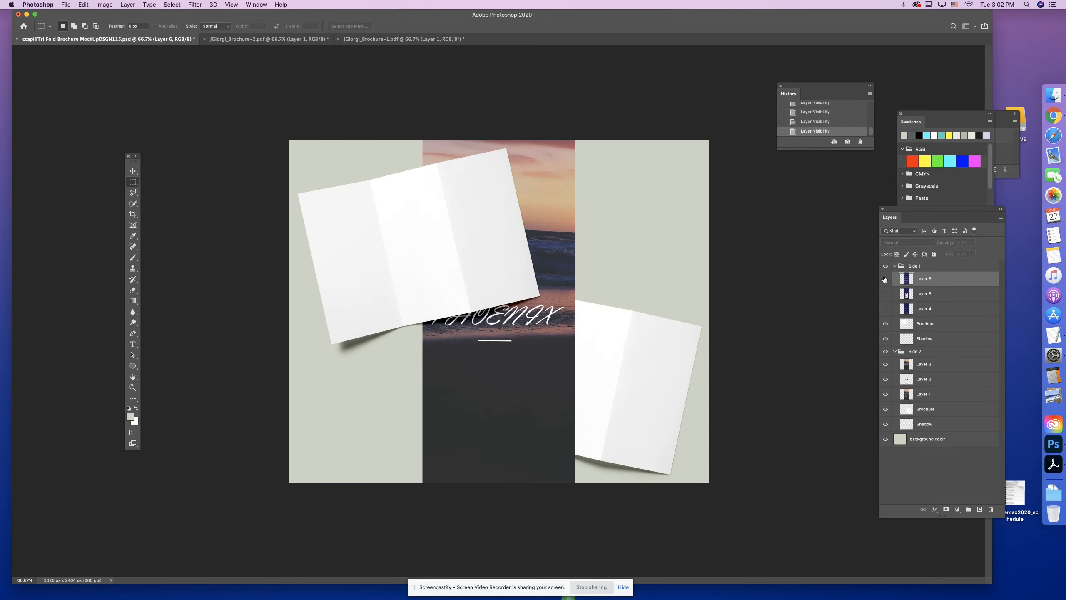
pyautogui.click(886, 279)
pyautogui.click(885, 279)
pyautogui.click(894, 266)
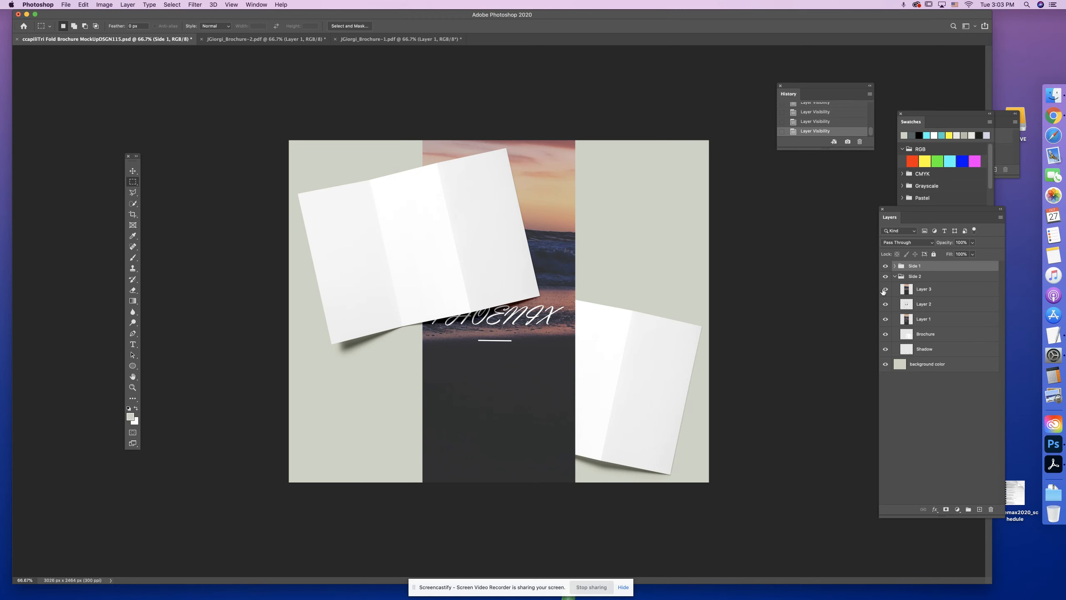
# - Look at brochure page 1 for reference and hide the whole Side 1 group in the mockup document
pyautogui.click(378, 39)
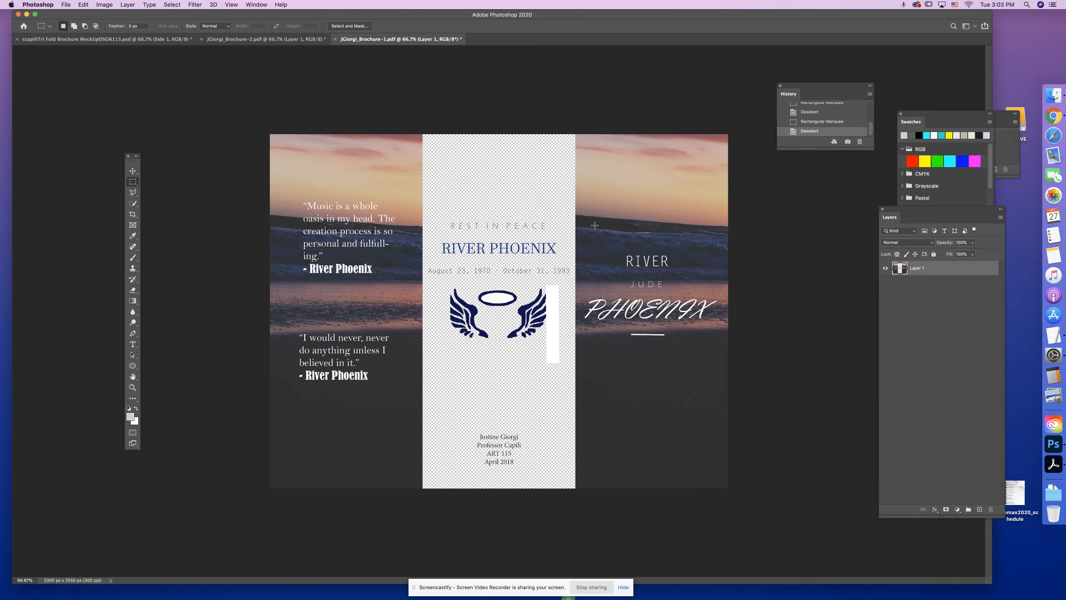
pyautogui.click(86, 39)
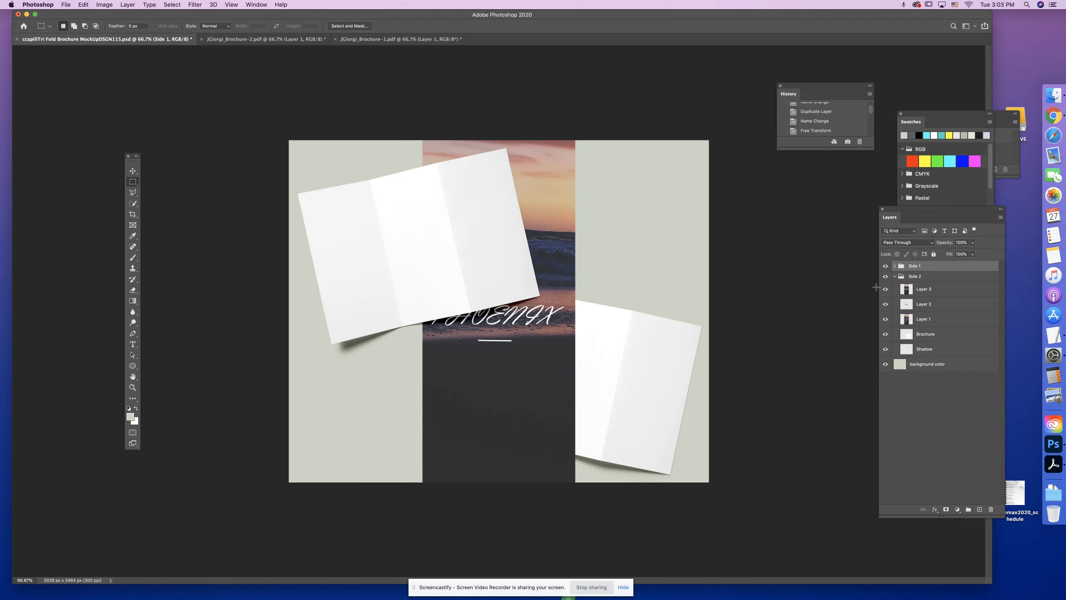
pyautogui.click(886, 266)
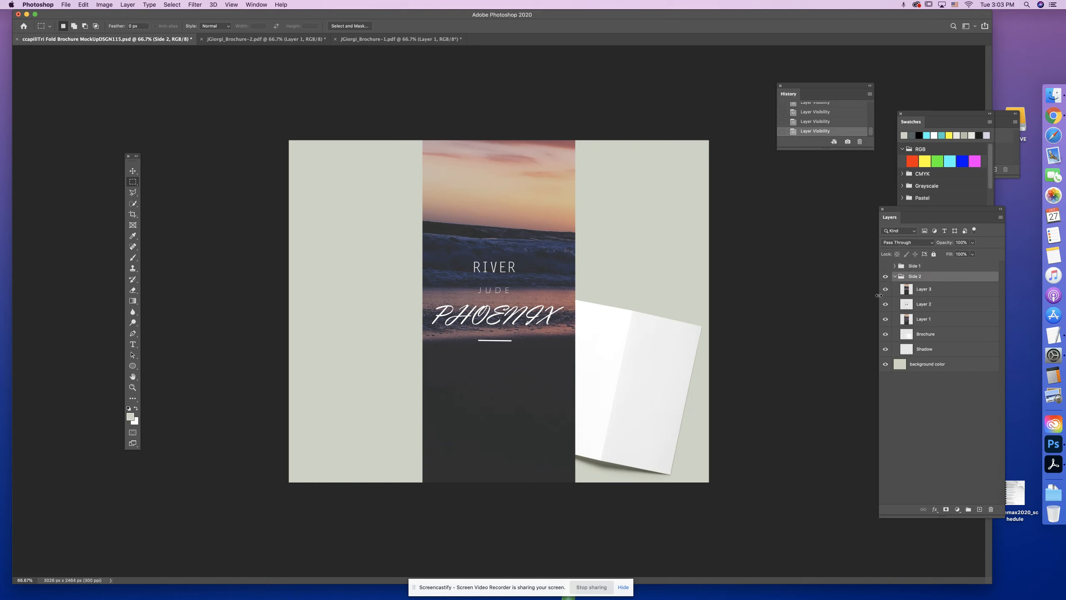
# - Identify the panels on Layer 3, Layer 2 and Layer 1 by toggling their visibility, and compare them with brochure page 1
pyautogui.click(936, 293)
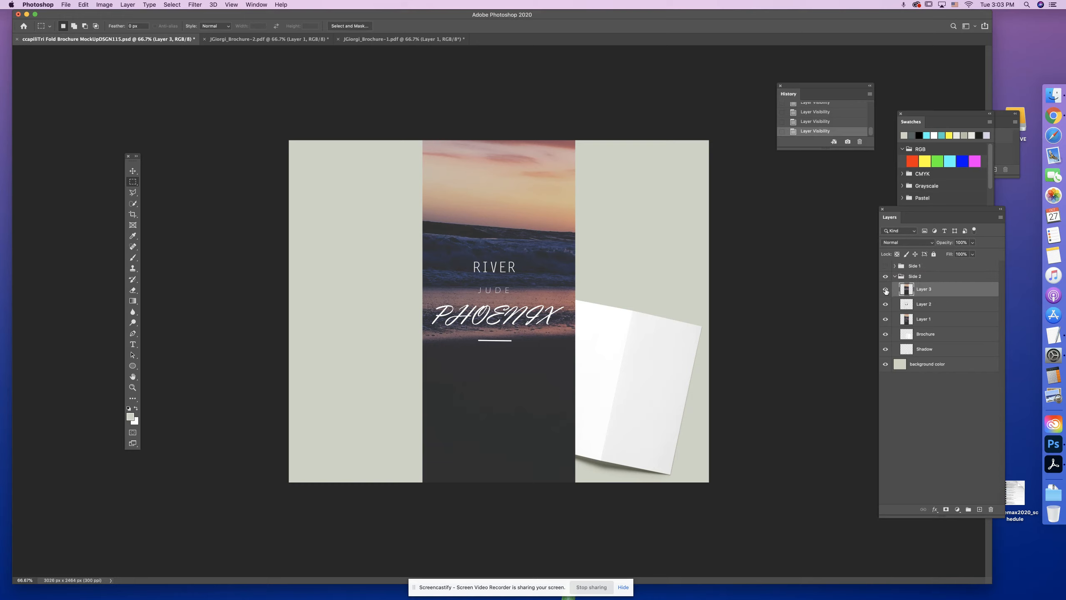
pyautogui.click(886, 290)
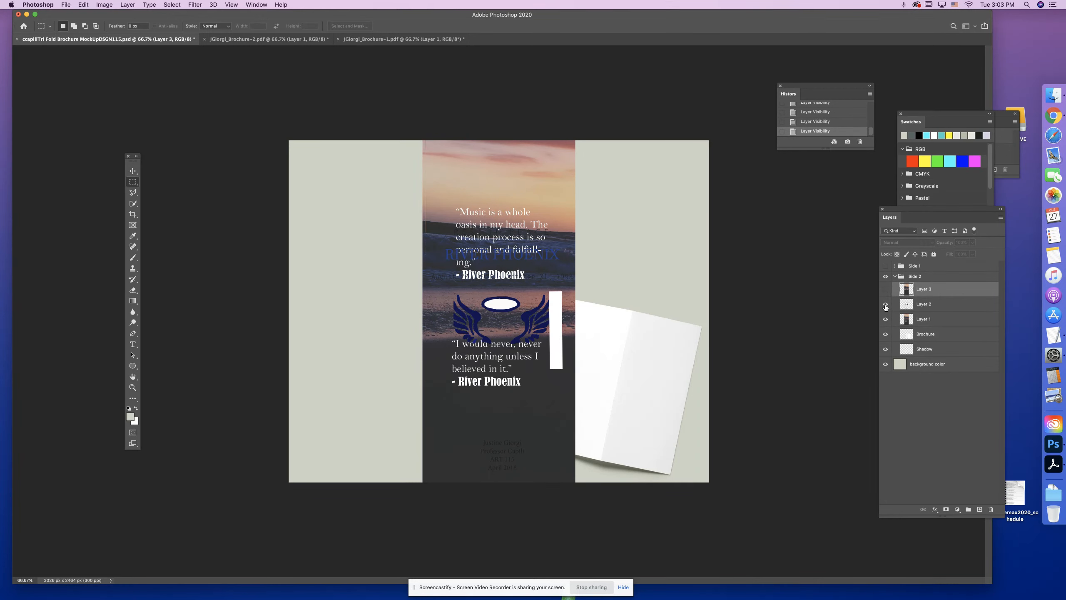
pyautogui.click(886, 303)
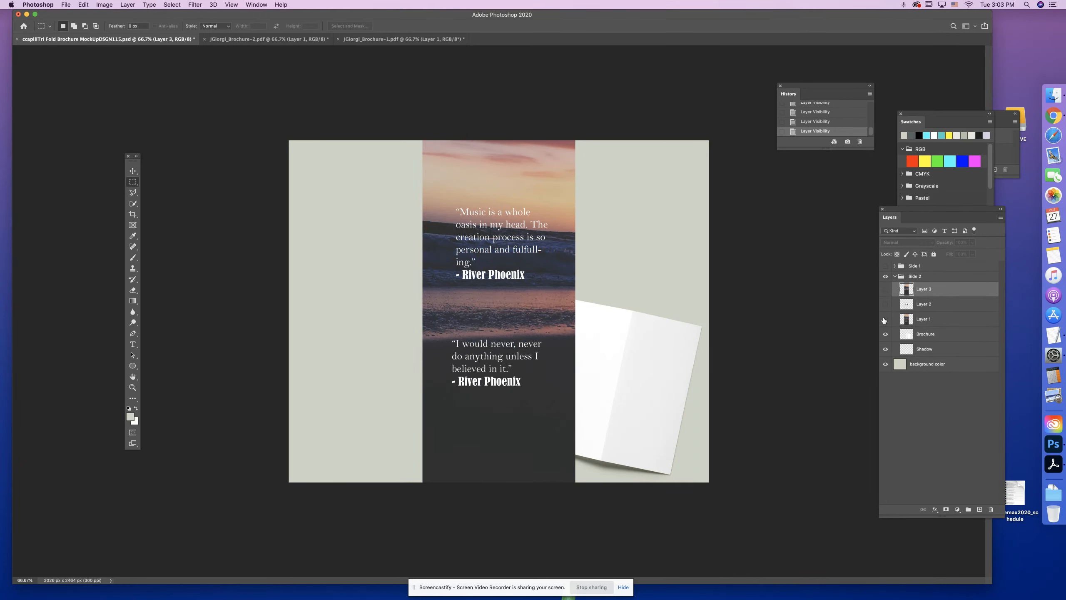
pyautogui.click(886, 318)
pyautogui.click(886, 319)
pyautogui.click(886, 304)
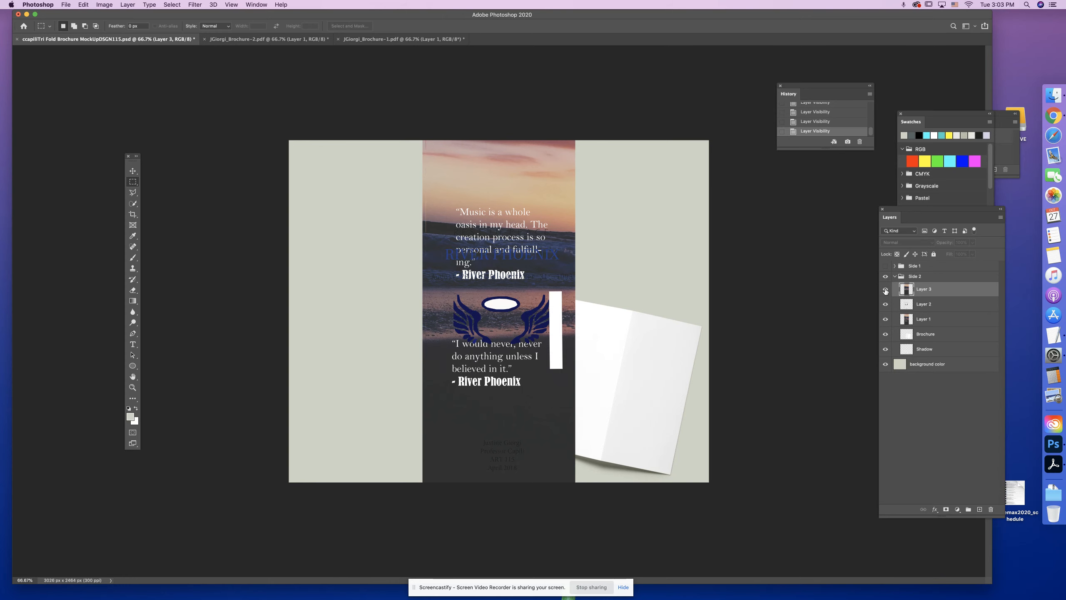
pyautogui.click(886, 290)
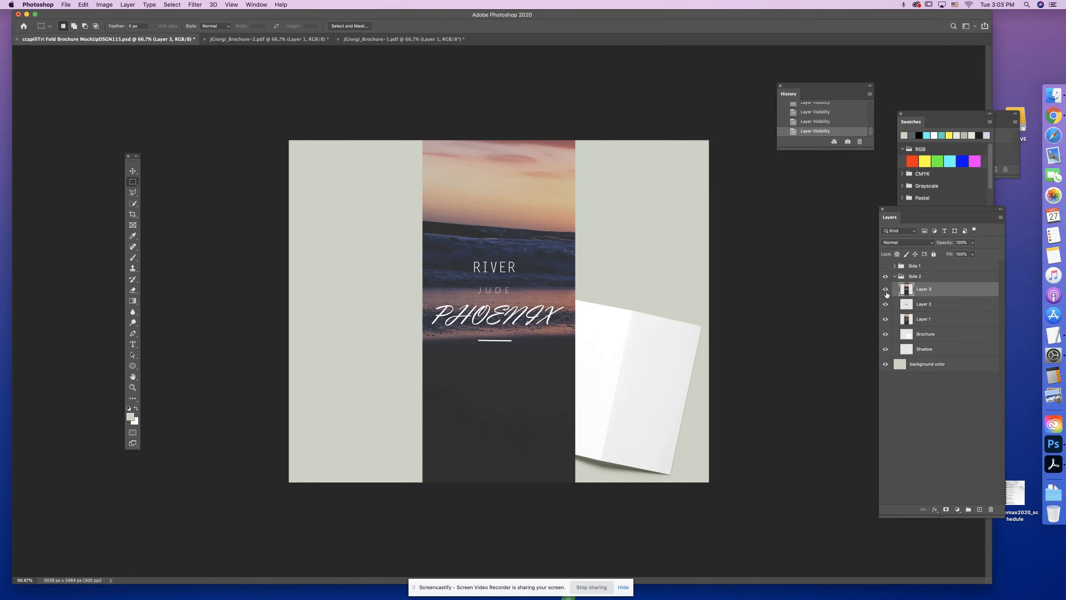
pyautogui.click(407, 39)
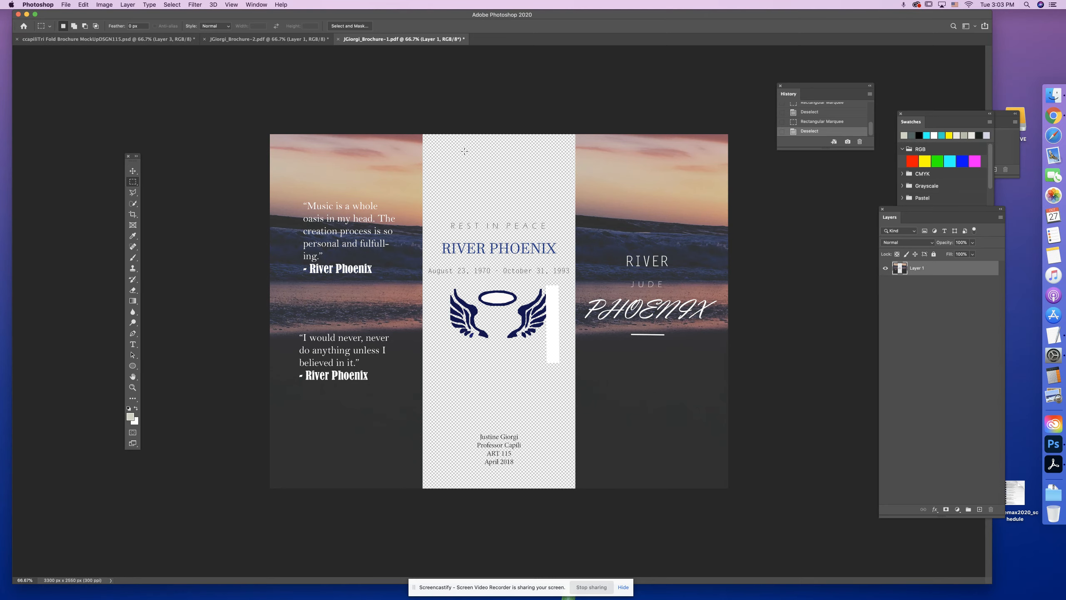
pyautogui.click(120, 41)
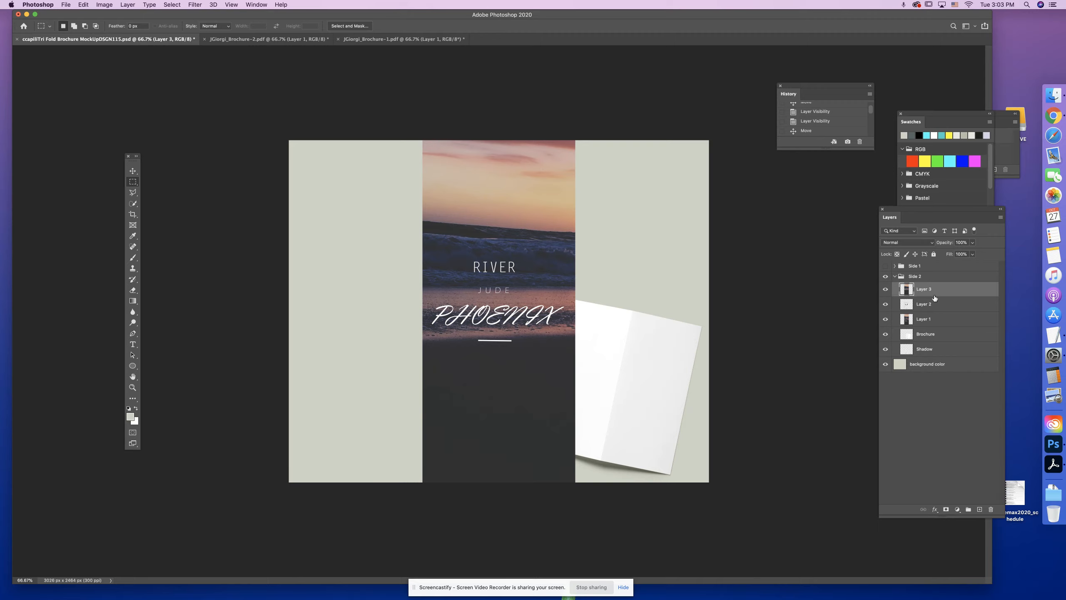
# - Lower the opacity of Layer 3, the River Jude Phoenix cover panel, to 47%
pyautogui.click(973, 243)
pyautogui.moveTo(973, 252); pyautogui.dragTo(953, 255)
pyautogui.click(942, 309)
# - Lower the opacity of Layer 2 to 62% and of Layer 1 to 53%
pyautogui.click(942, 309)
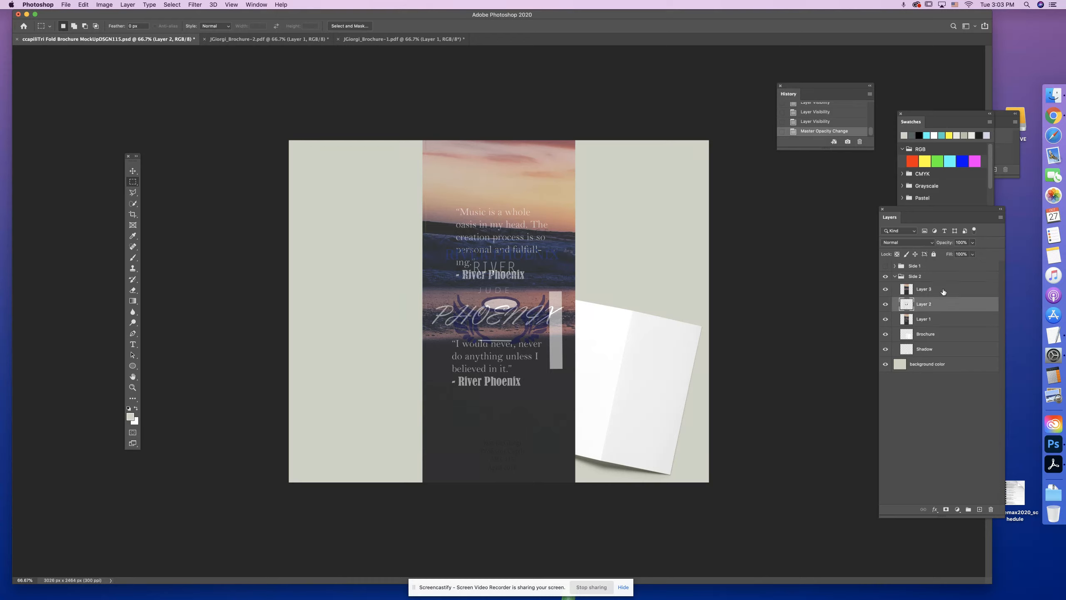
pyautogui.click(973, 242)
pyautogui.click(959, 253)
pyautogui.click(945, 320)
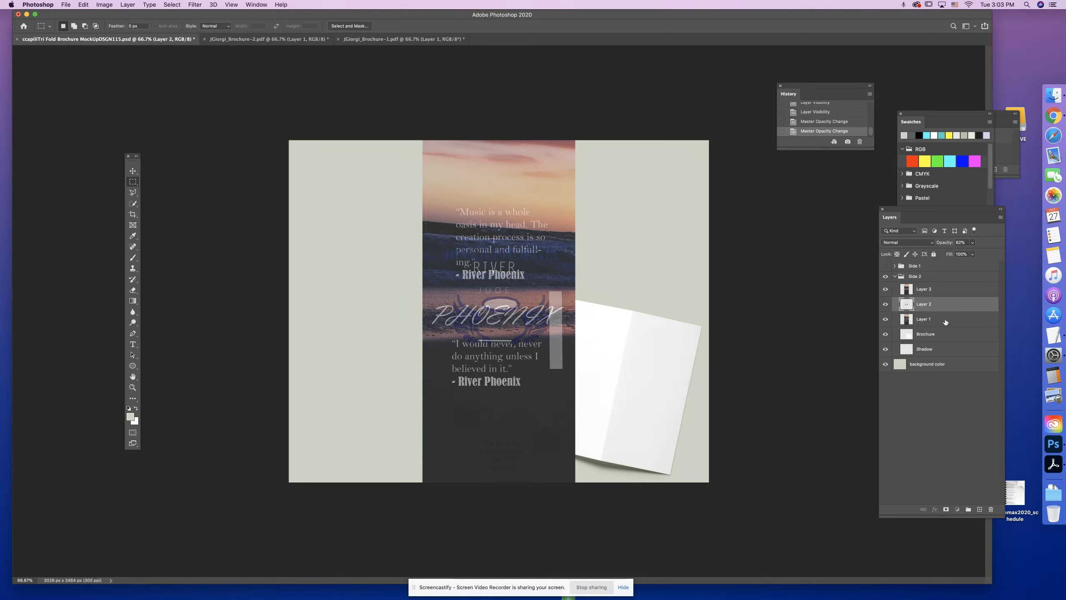
pyautogui.click(945, 320)
pyautogui.click(972, 243)
pyautogui.click(955, 253)
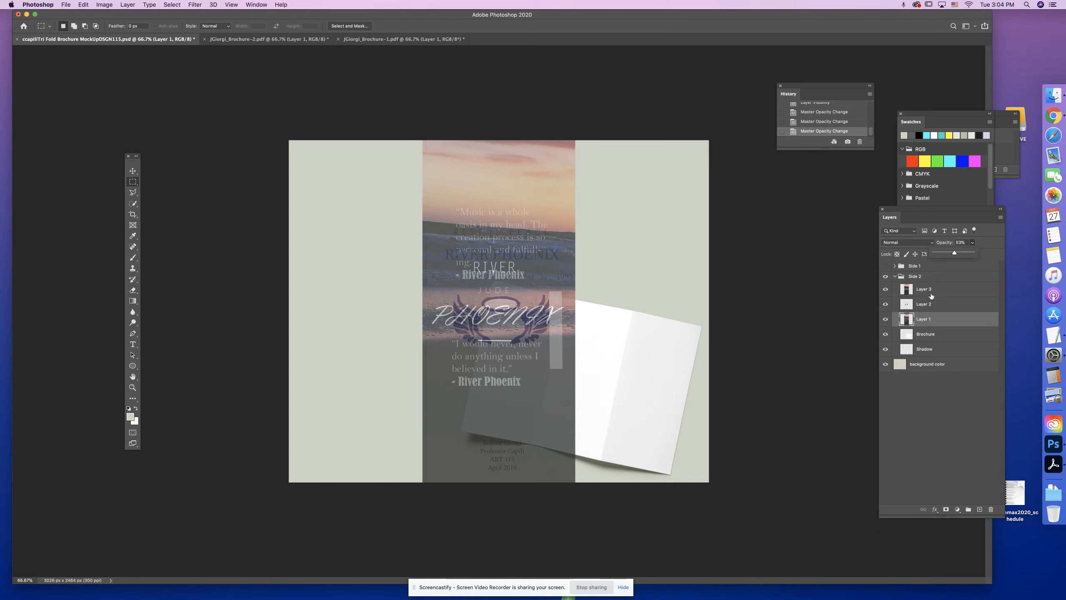
# - Select Layer 3 and hide Layer 2 and Layer 1 so only the cover panel shows over the blank brochure
pyautogui.click(918, 295)
pyautogui.click(919, 295)
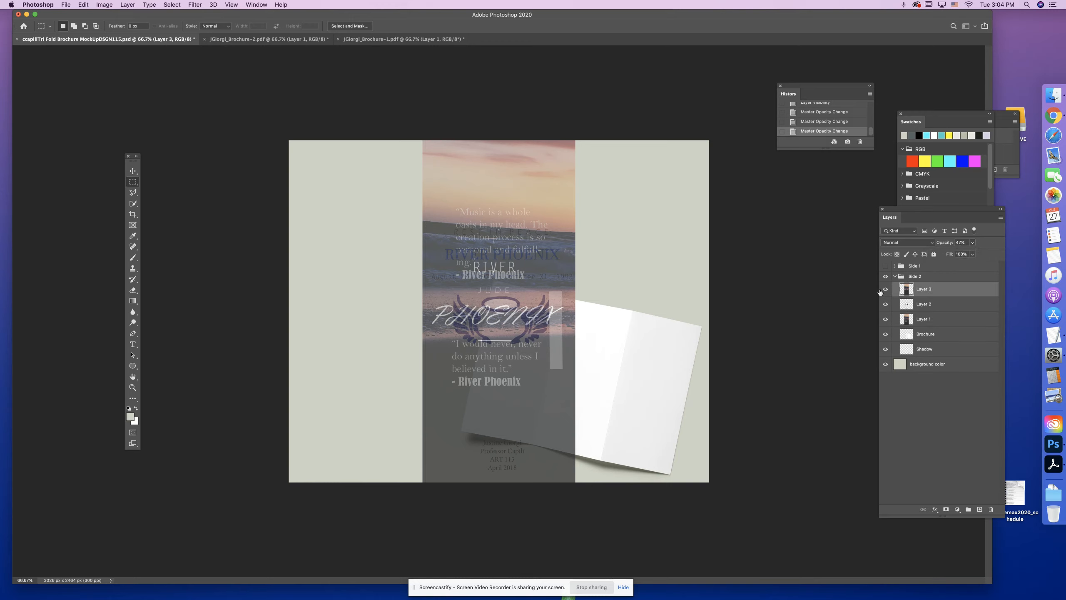
pyautogui.click(886, 290)
pyautogui.click(886, 290)
pyautogui.click(886, 290)
pyautogui.click(886, 290)
pyautogui.click(886, 304)
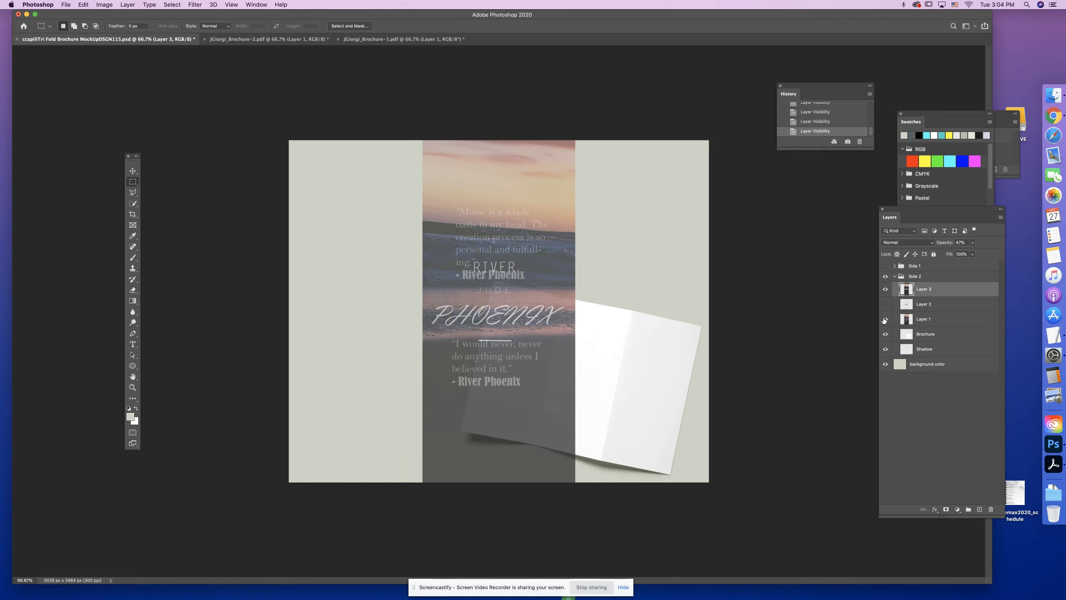
pyautogui.click(886, 319)
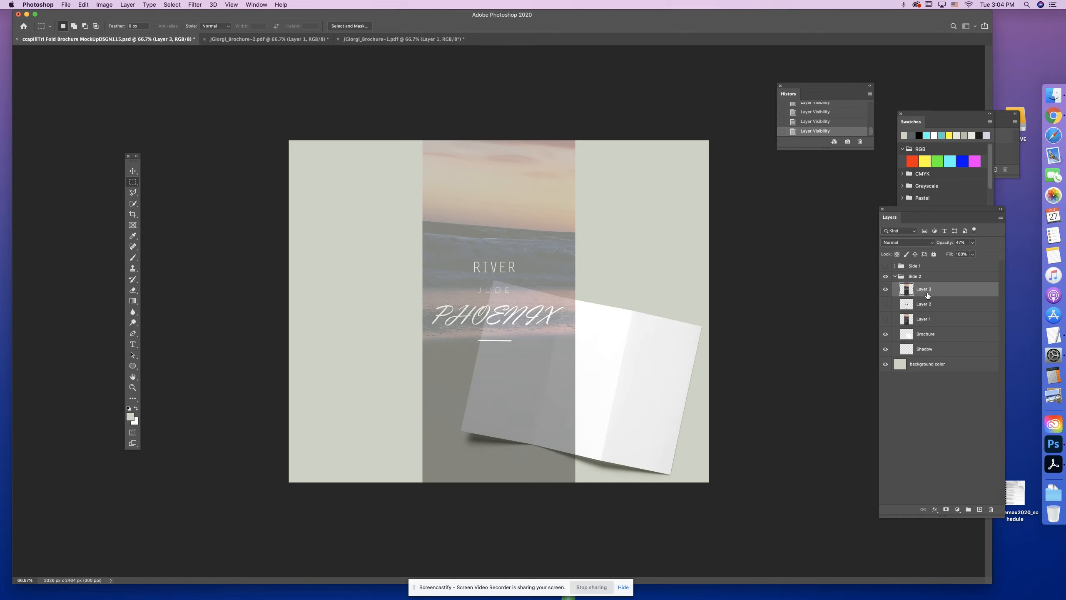
# - Free-transform Layer 3, scaling the cover panel to about 46% and moving it over the right part of the blank brochure
pyautogui.click(83, 5)
pyautogui.click(110, 191)
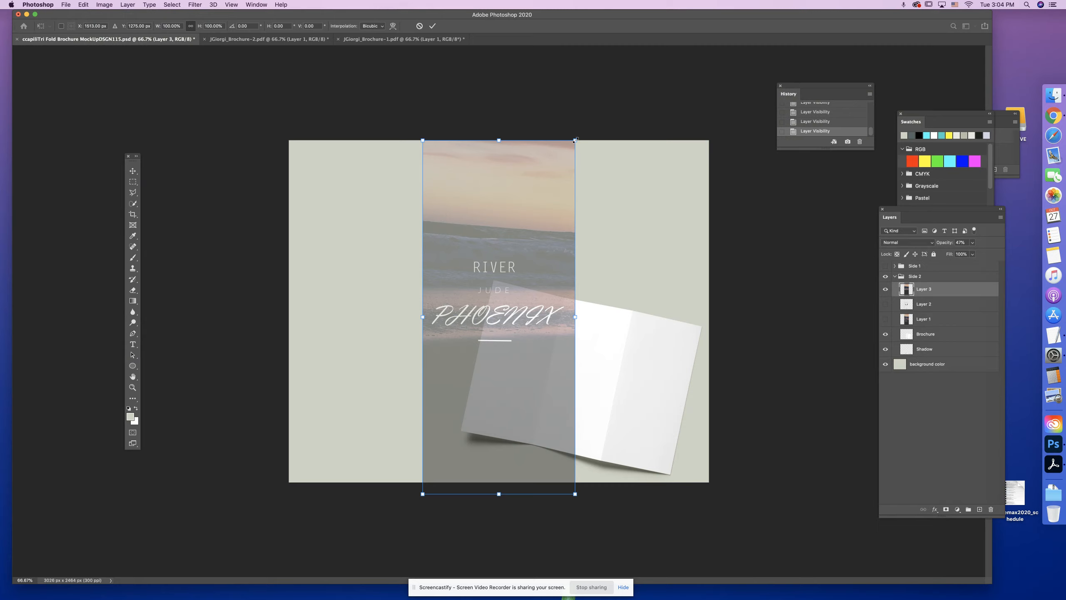
pyautogui.moveTo(575, 140); pyautogui.dragTo(505, 302)
pyautogui.moveTo(488, 338); pyautogui.dragTo(641, 308)
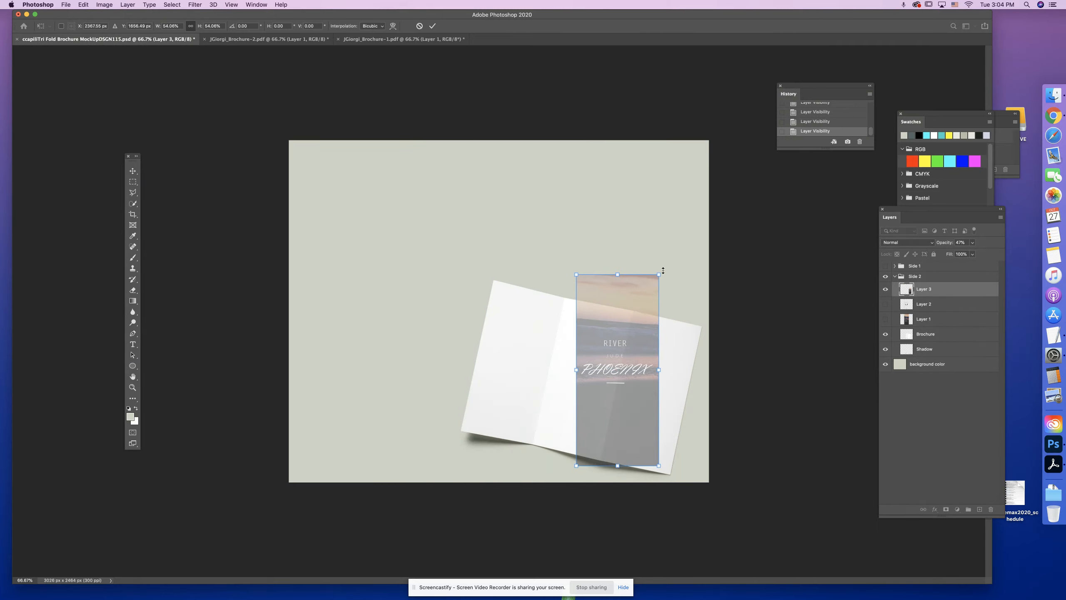
pyautogui.moveTo(659, 273); pyautogui.dragTo(647, 303)
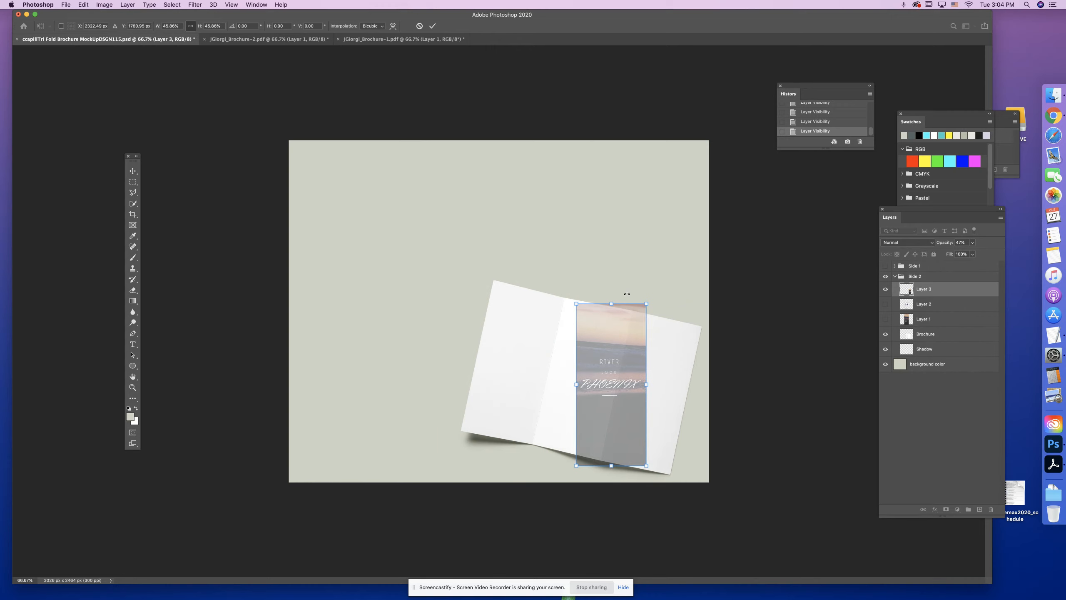
# - Rotate the cover panel about 12 degrees clockwise and move it onto the brochure's right panel, aligned with the fold
pyautogui.press('super+equal')
pyautogui.press('super+equal')
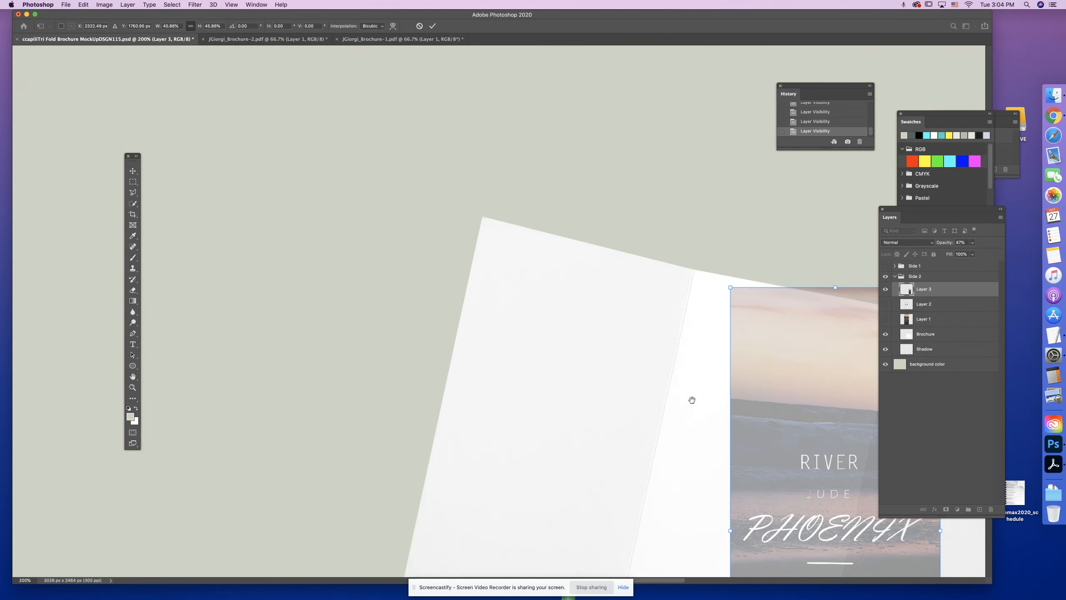
pyautogui.moveTo(690, 400); pyautogui.dragTo(343, 172)
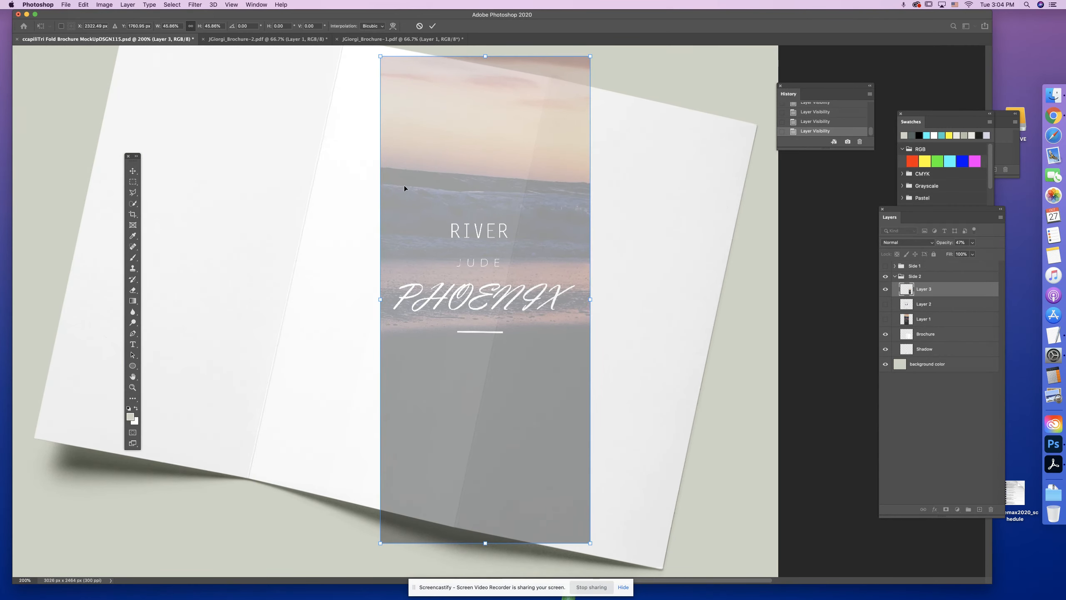
pyautogui.moveTo(538, 167); pyautogui.dragTo(611, 186)
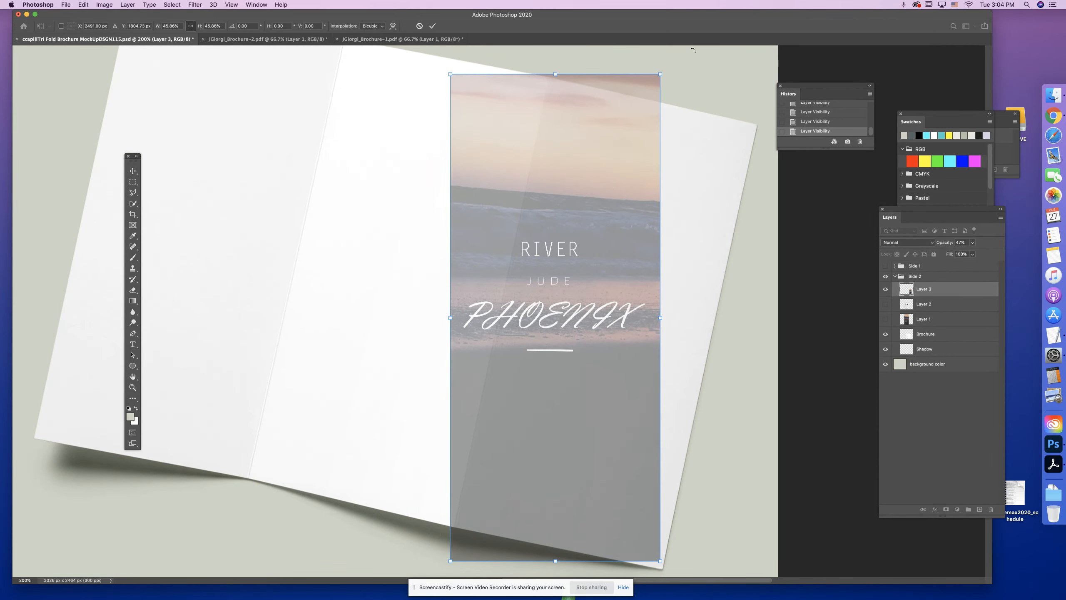
pyautogui.moveTo(682, 59); pyautogui.dragTo(718, 112)
pyautogui.moveTo(636, 155); pyautogui.dragTo(686, 164)
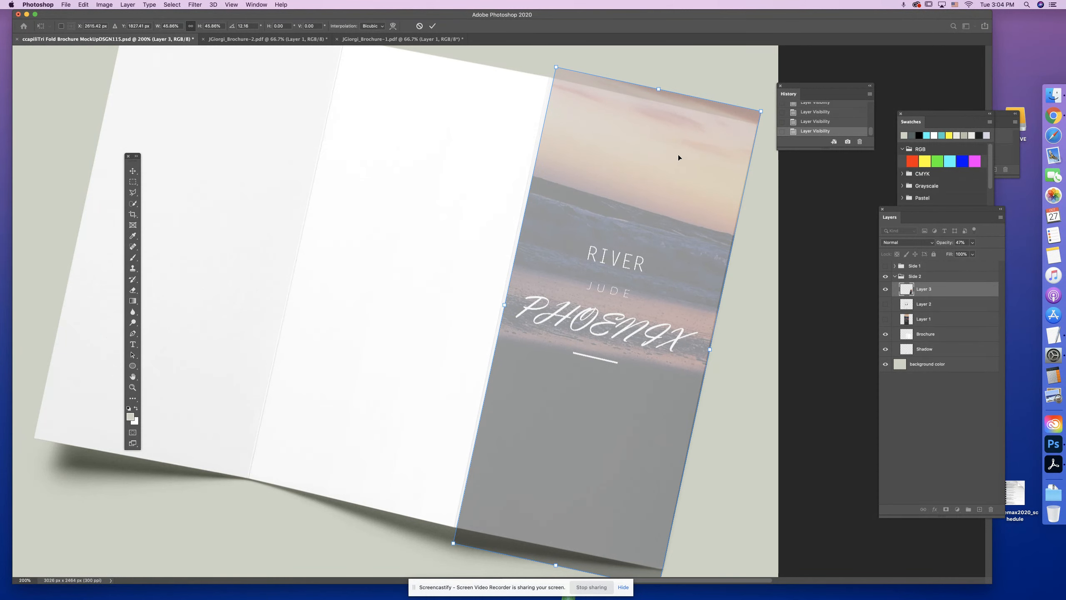
# - Distort the cover panel so its two top corners fit the top corners of the brochure's right panel
pyautogui.rightClick(569, 121)
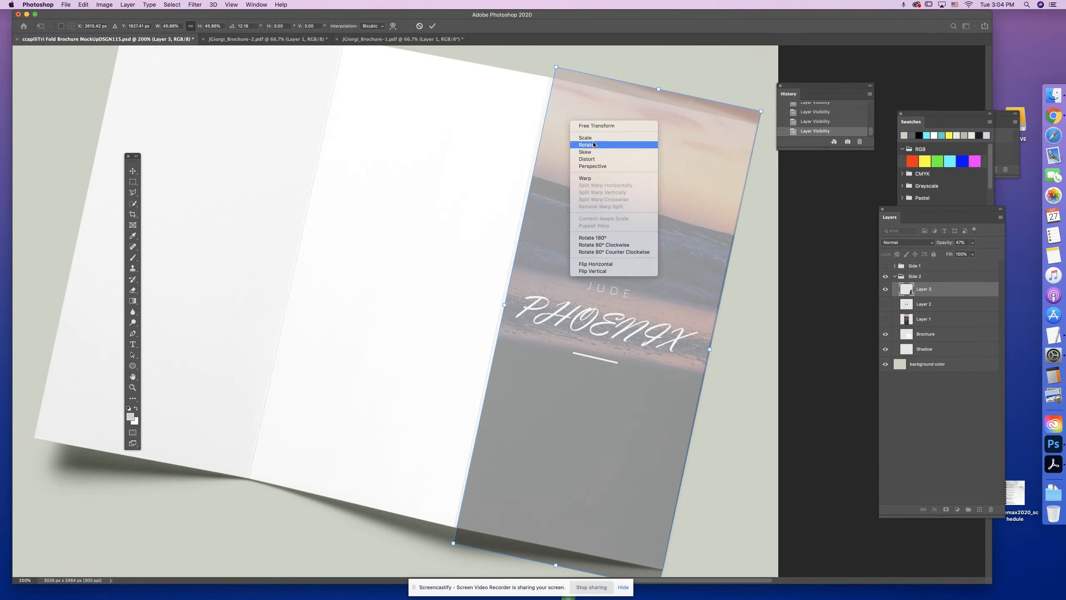
pyautogui.click(593, 160)
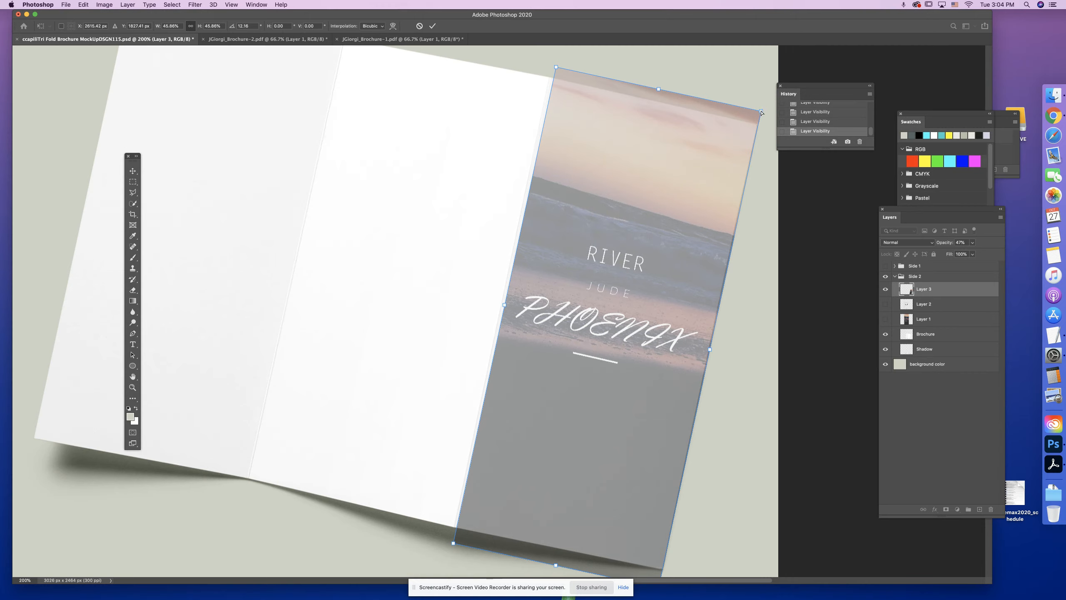
pyautogui.moveTo(761, 112); pyautogui.dragTo(759, 126)
pyautogui.moveTo(557, 69); pyautogui.dragTo(551, 79)
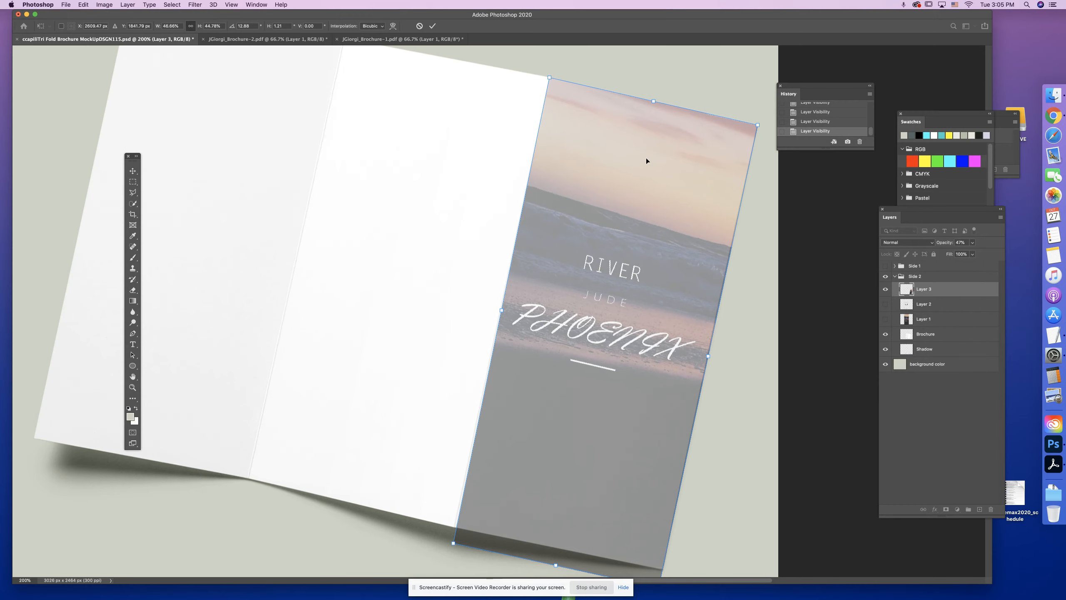
# - Distort the cover panel's two bottom corners to fit the bottom edge of the brochure's right panel
pyautogui.scroll(-3, 525, 513)
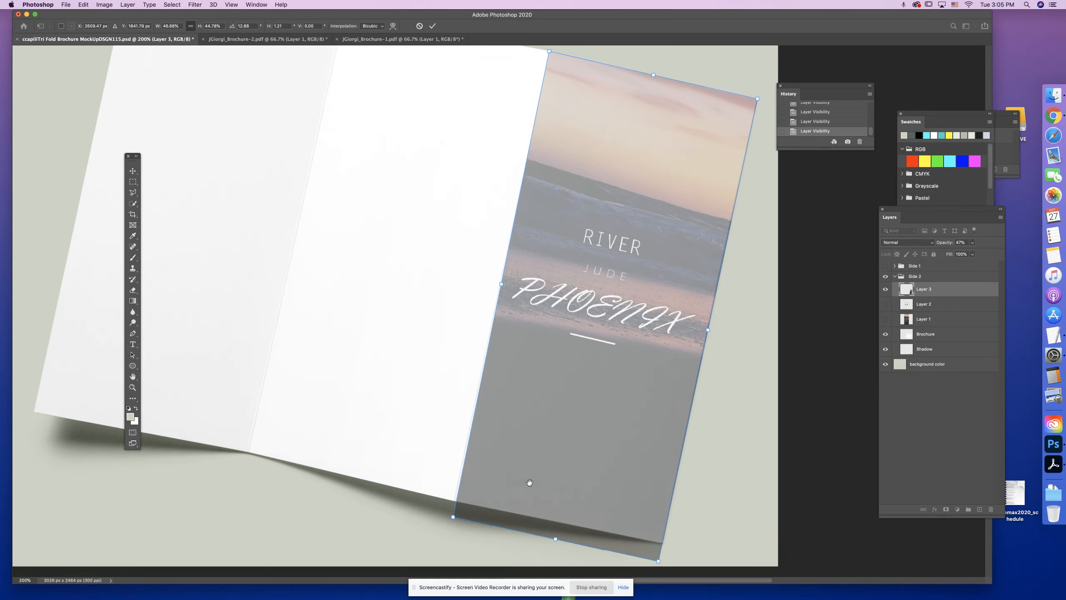
pyautogui.moveTo(665, 555); pyautogui.dragTo(669, 535)
pyautogui.moveTo(461, 509); pyautogui.dragTo(461, 495)
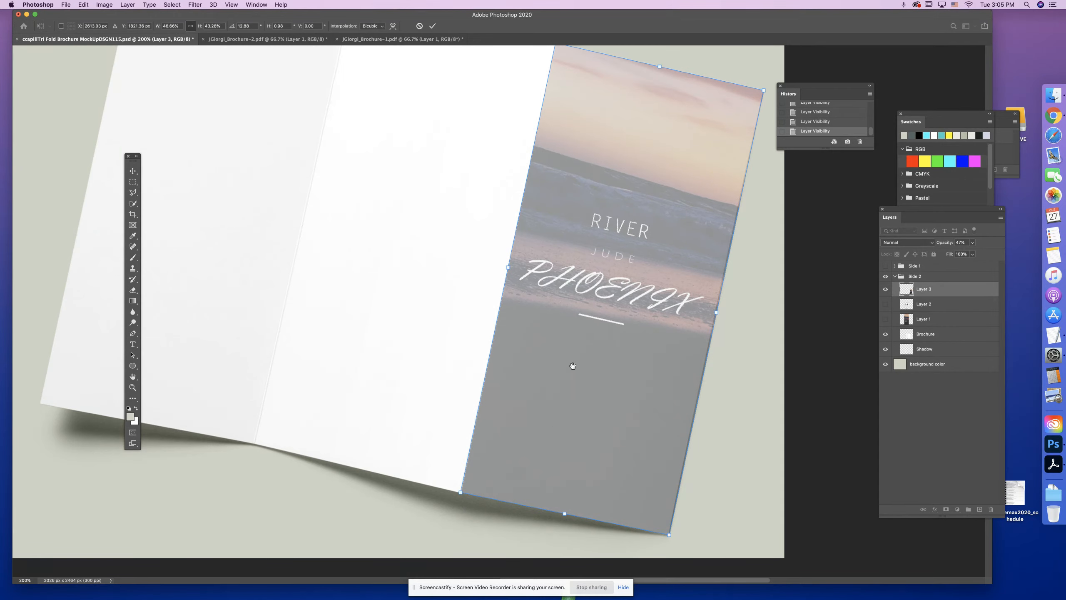
# - Apply the cover panel's transform and set the opacity of Layer 3 to 100%
pyautogui.moveTo(573, 365); pyautogui.dragTo(569, 406)
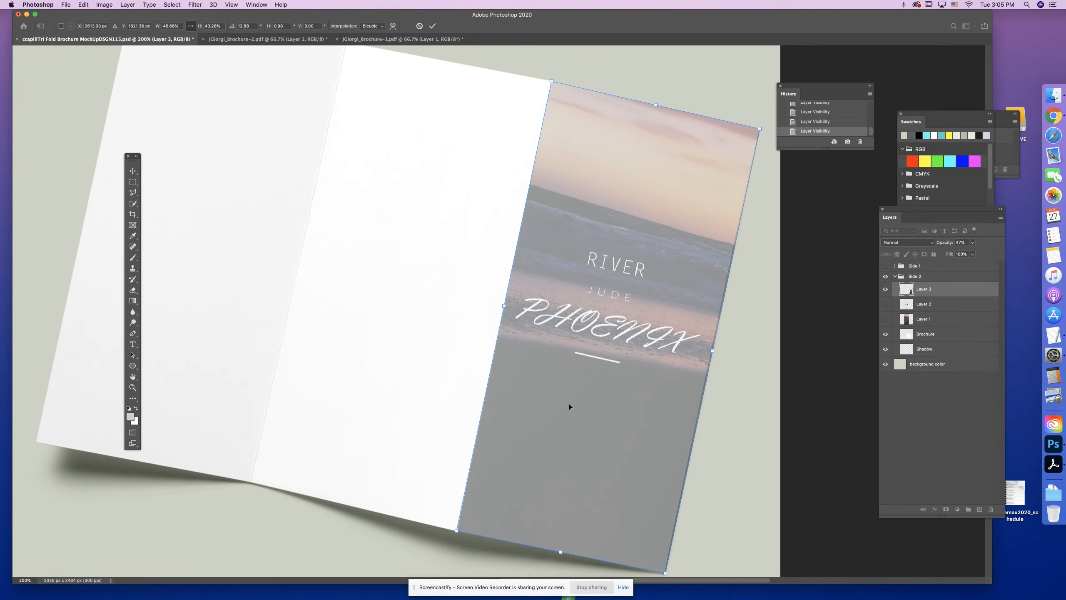
pyautogui.press('Return')
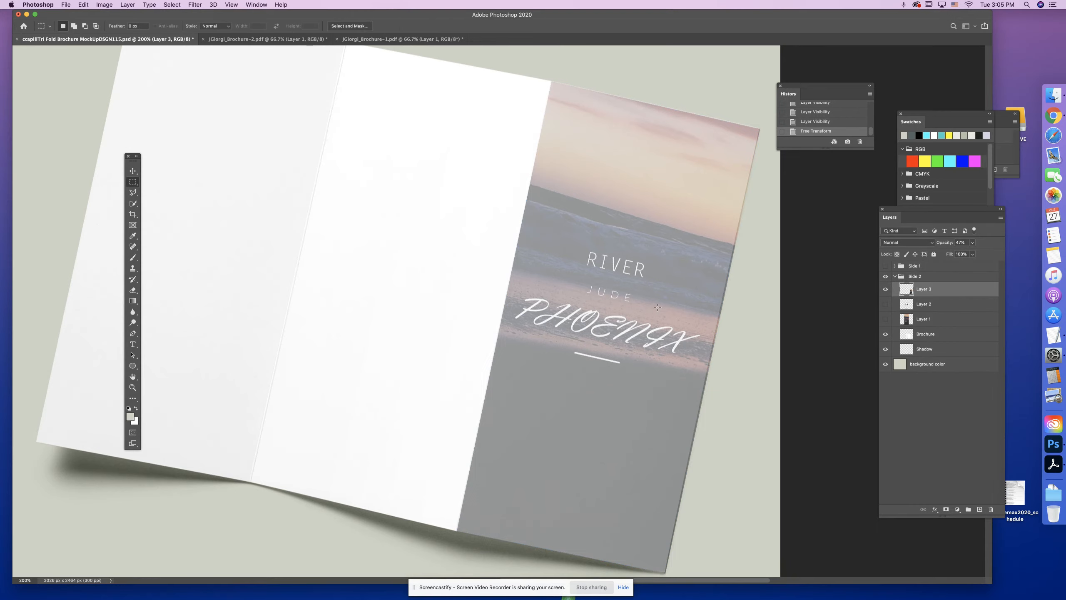
pyautogui.hscroll(2, 648, 307)
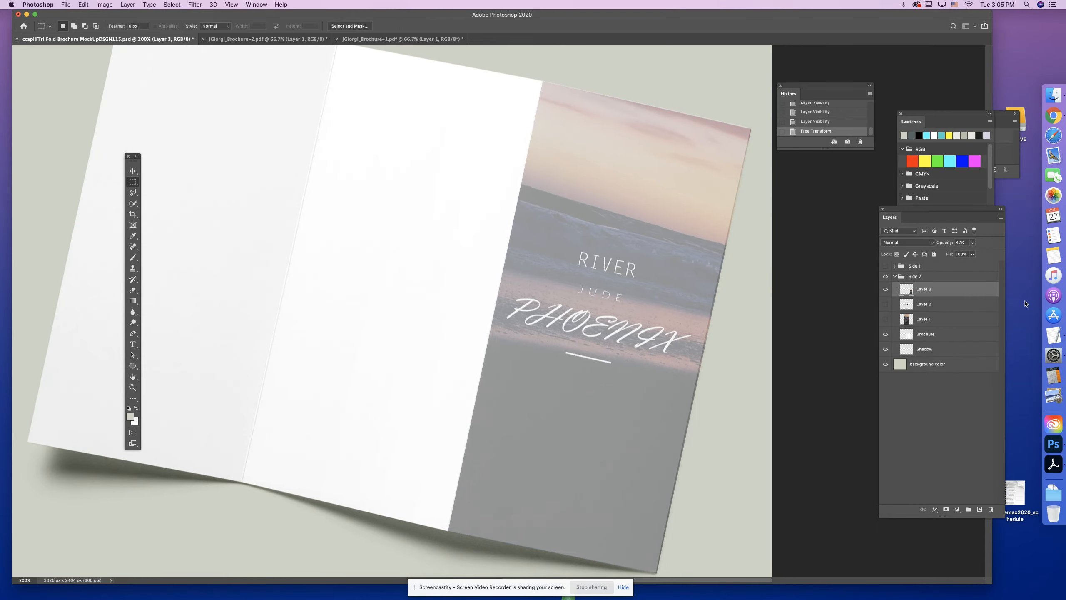
pyautogui.press('super+minus')
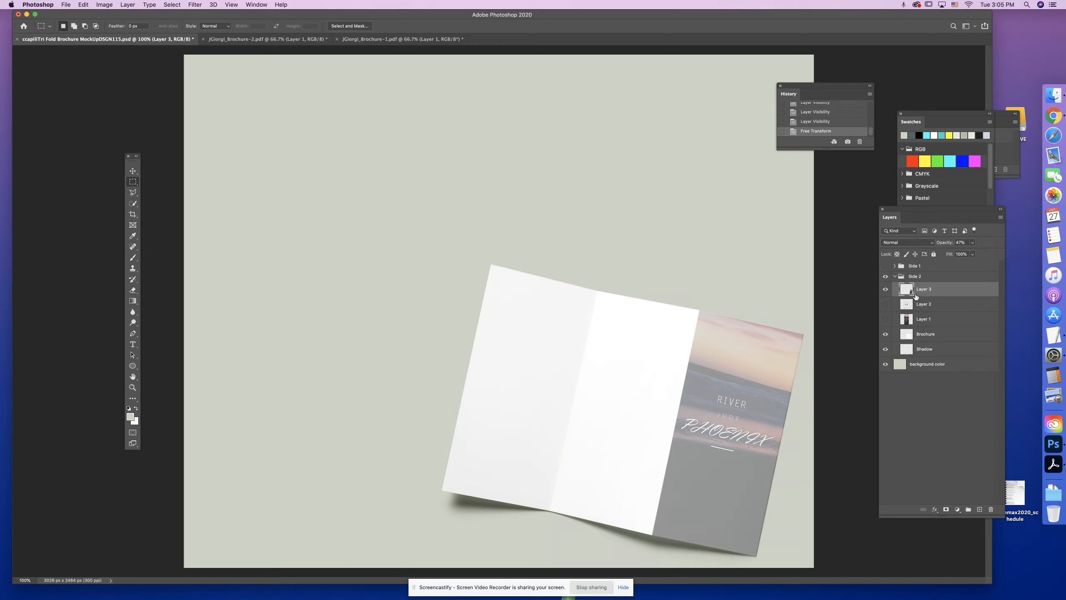
pyautogui.click(973, 254)
pyautogui.moveTo(972, 254); pyautogui.dragTo(999, 253)
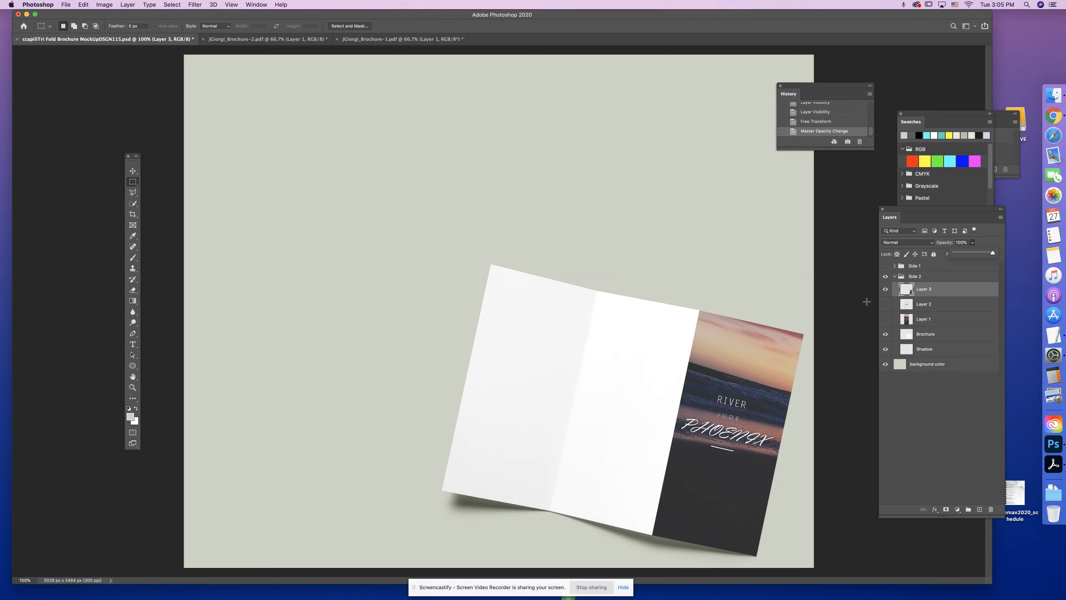
pyautogui.click(923, 305)
pyautogui.click(886, 306)
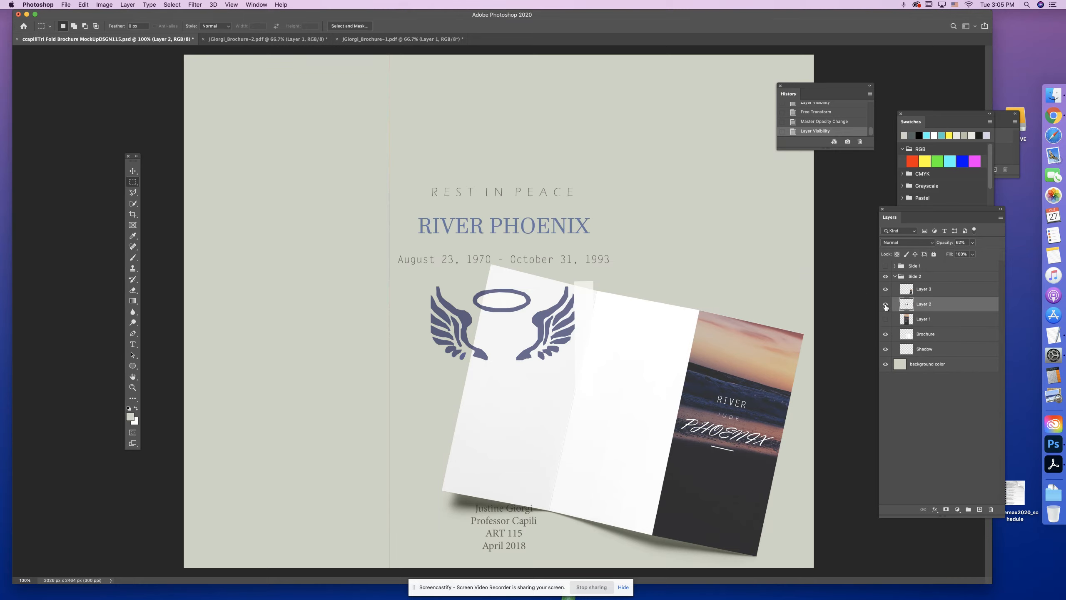
pyautogui.click(886, 305)
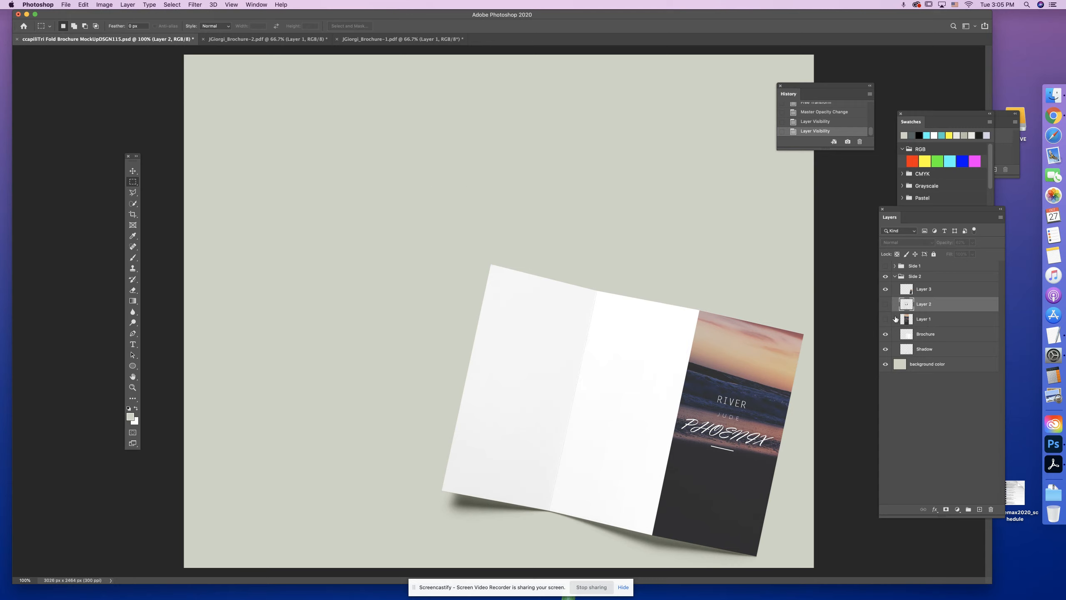
pyautogui.click(886, 306)
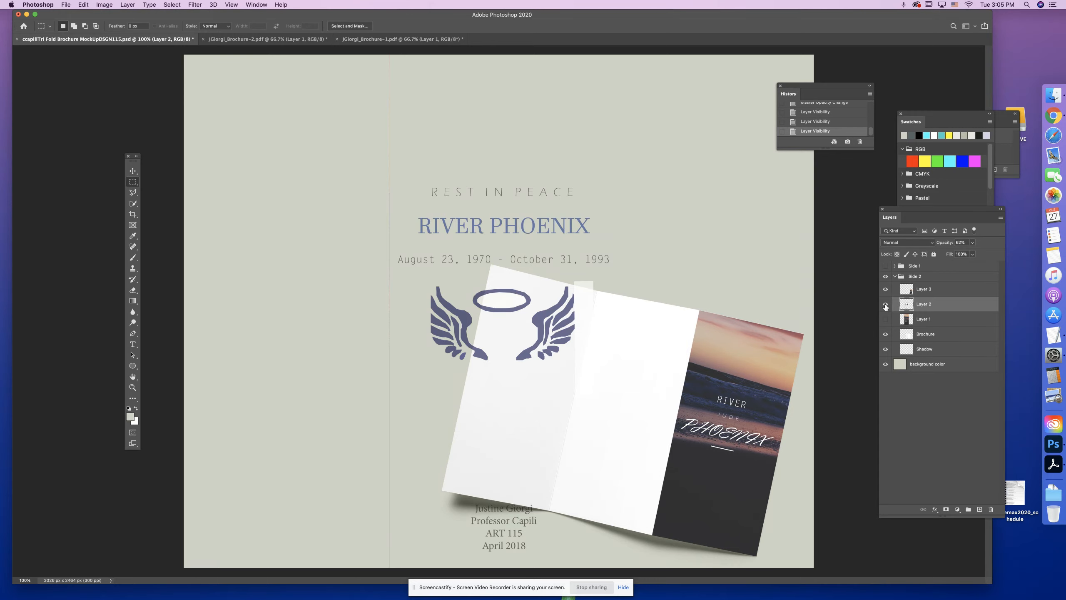
pyautogui.click(886, 306)
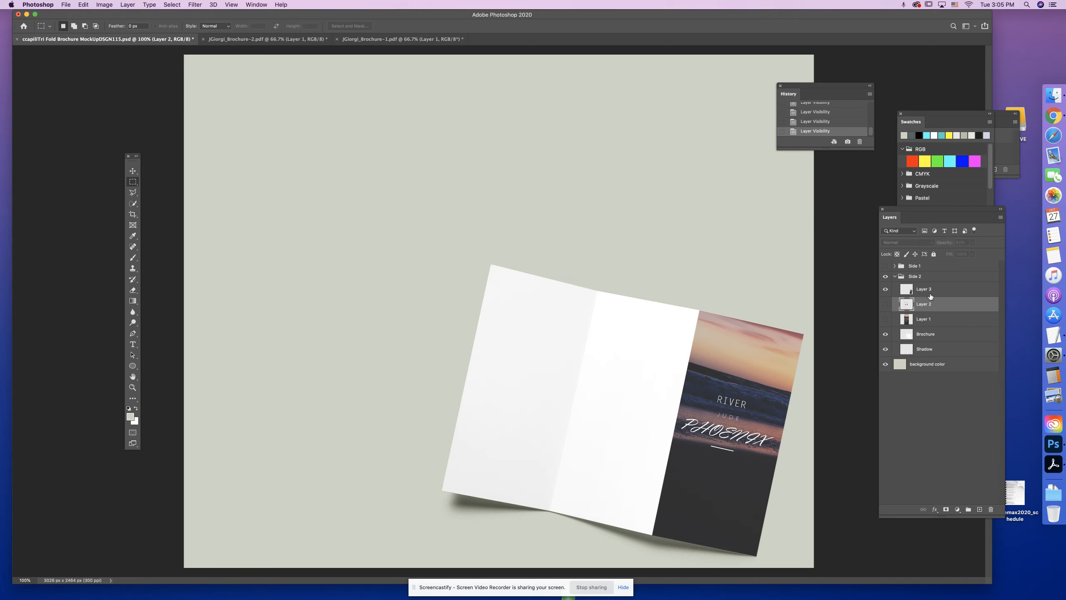
# - Show Layer 1 and free-transform it, scaling the quotes panel to about 48% and moving it over the left part of the blank brochure
pyautogui.click(898, 322)
pyautogui.click(885, 320)
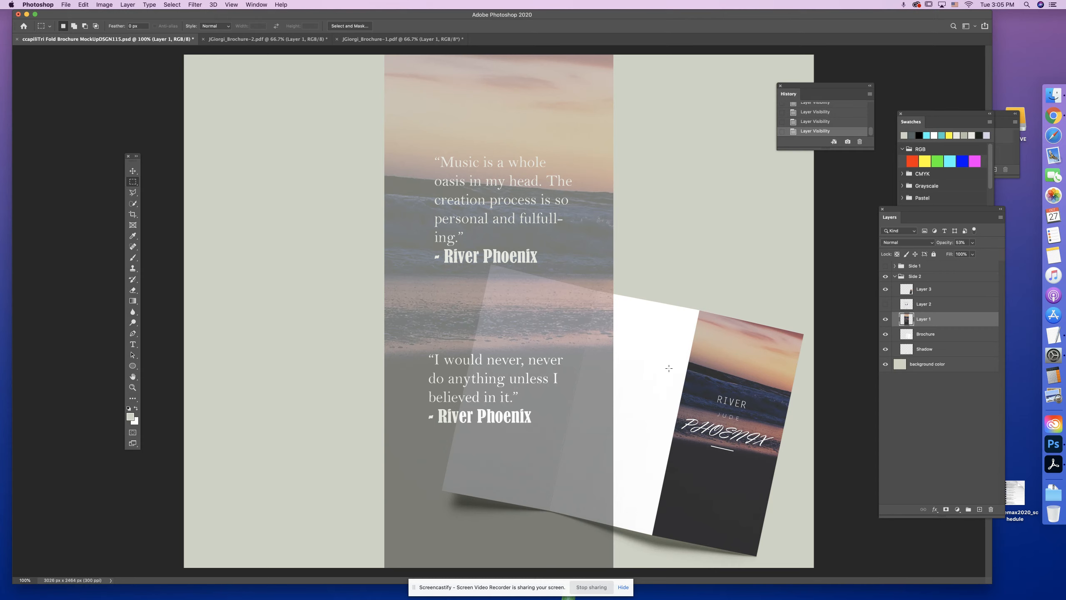
pyautogui.click(83, 4)
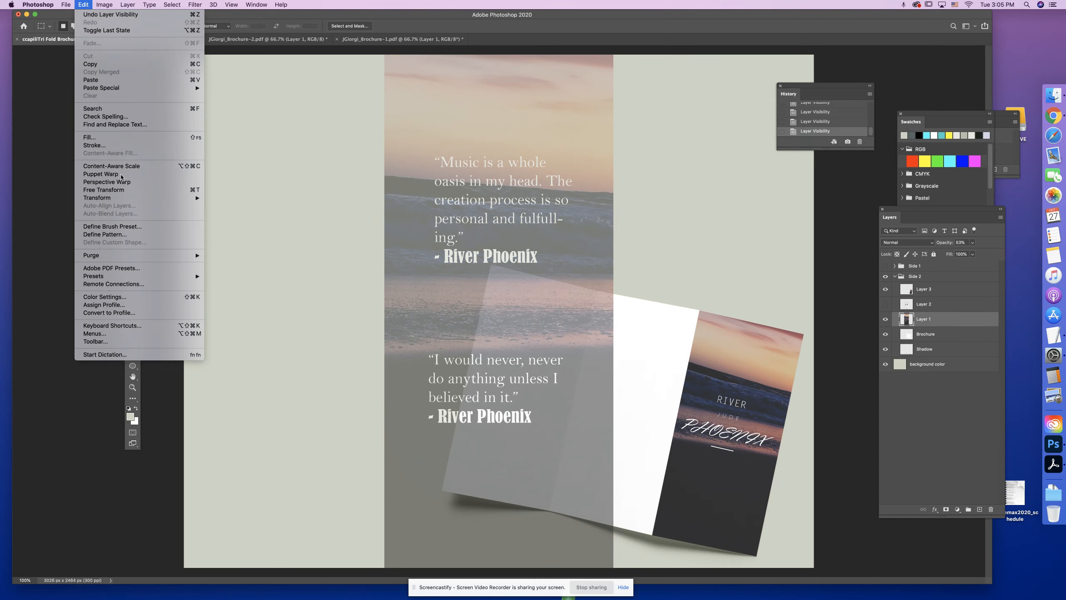
pyautogui.click(119, 190)
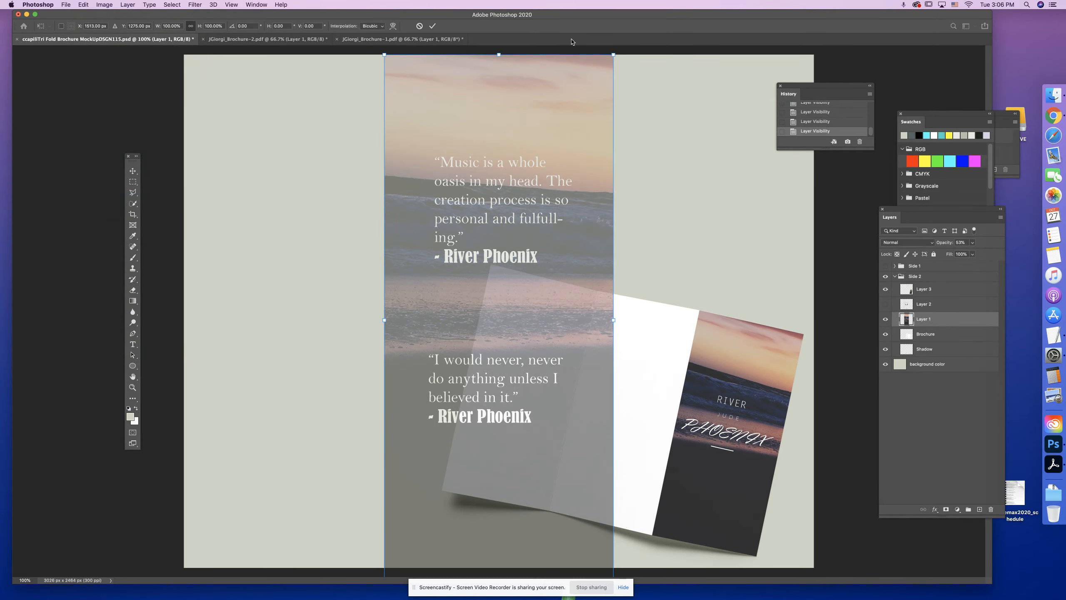
pyautogui.moveTo(611, 59); pyautogui.dragTo(496, 328)
pyautogui.moveTo(462, 417); pyautogui.dragTo(536, 339)
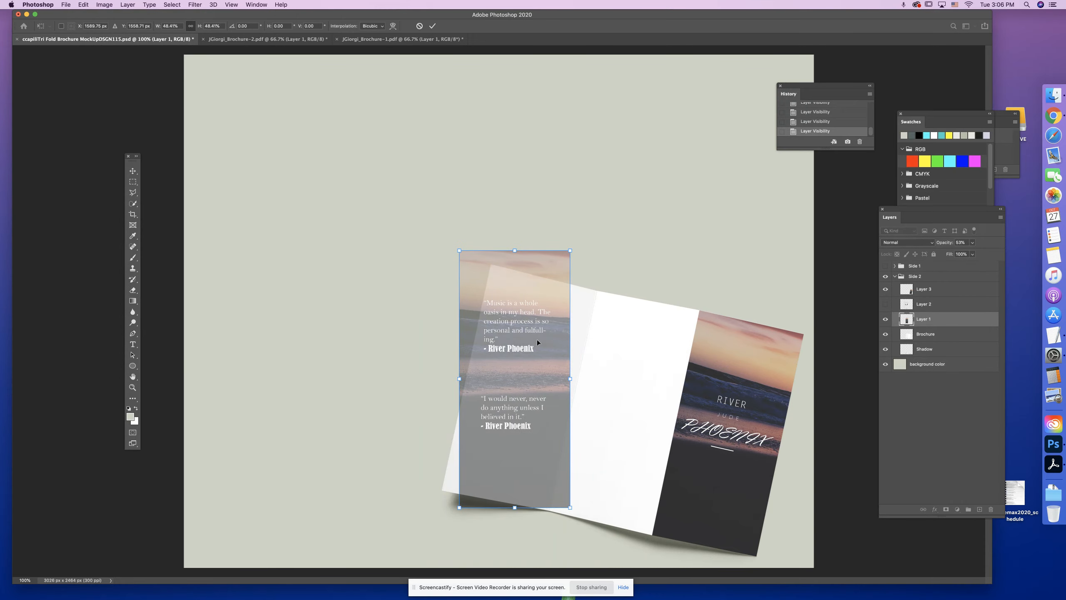
# - Rotate the quotes panel about 12 degrees clockwise, scale it to about 46% and align it with the fold of the brochure's left panel
pyautogui.press('super+equal')
pyautogui.press('super+equal')
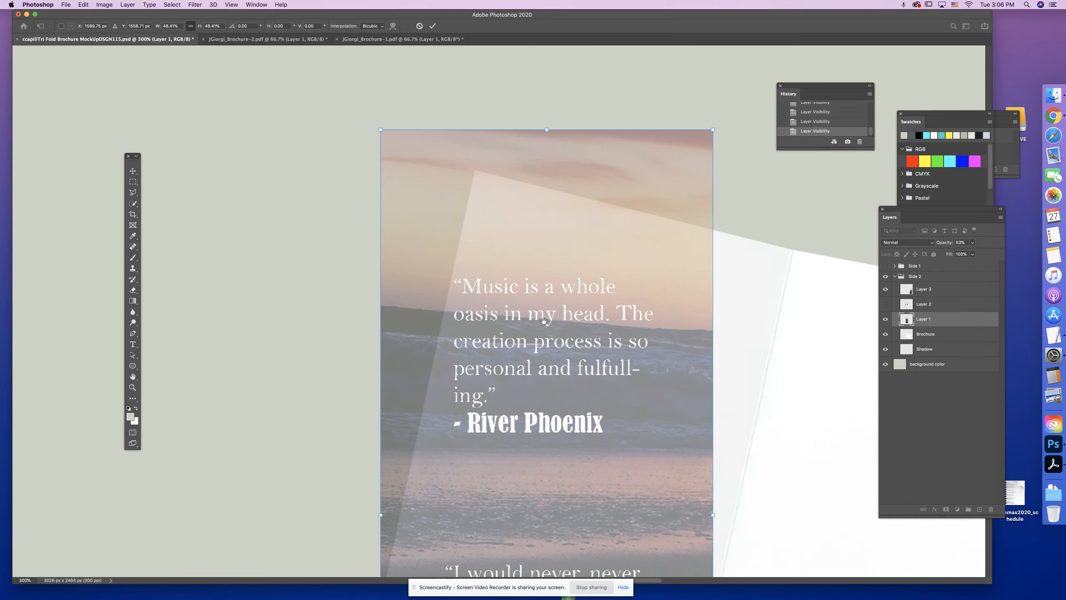
pyautogui.moveTo(537, 340); pyautogui.dragTo(479, 214)
pyautogui.press('super+minus')
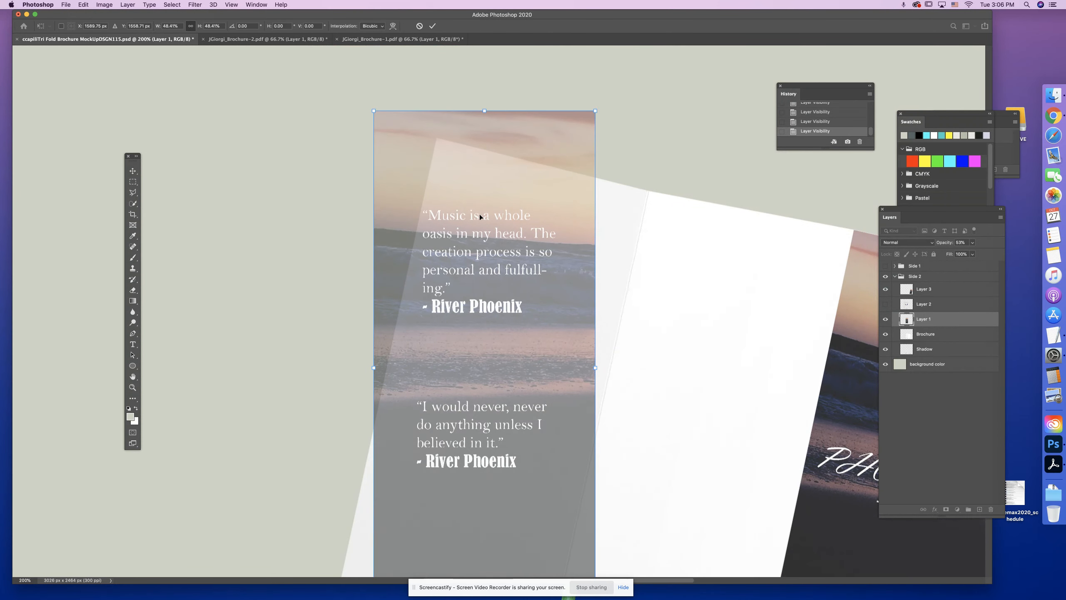
pyautogui.moveTo(553, 331); pyautogui.dragTo(538, 264)
pyautogui.press('super+minus')
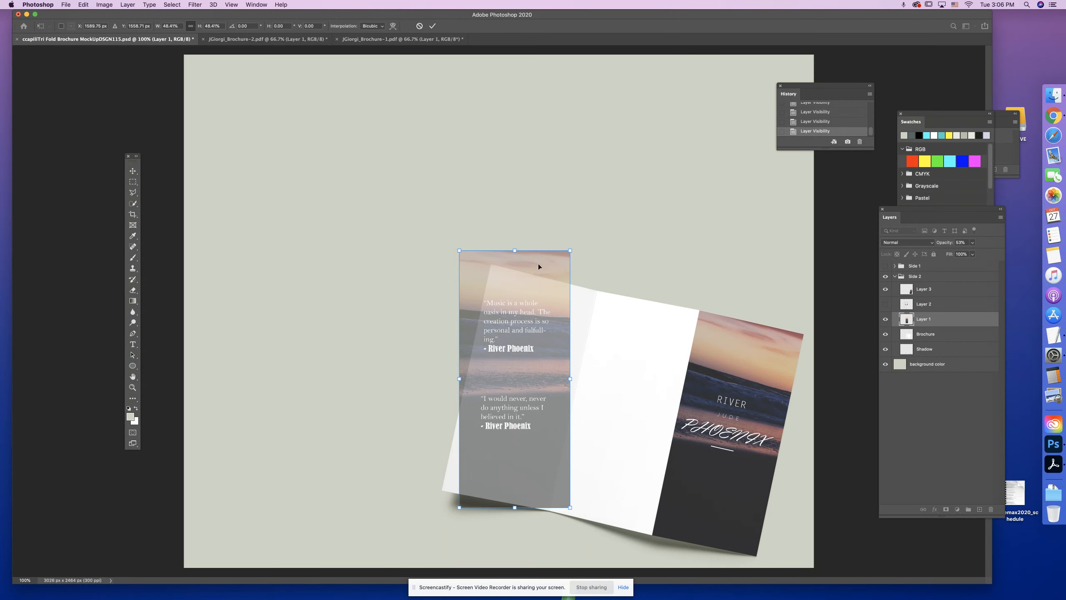
pyautogui.press('super+equal')
pyautogui.moveTo(544, 354); pyautogui.dragTo(513, 221)
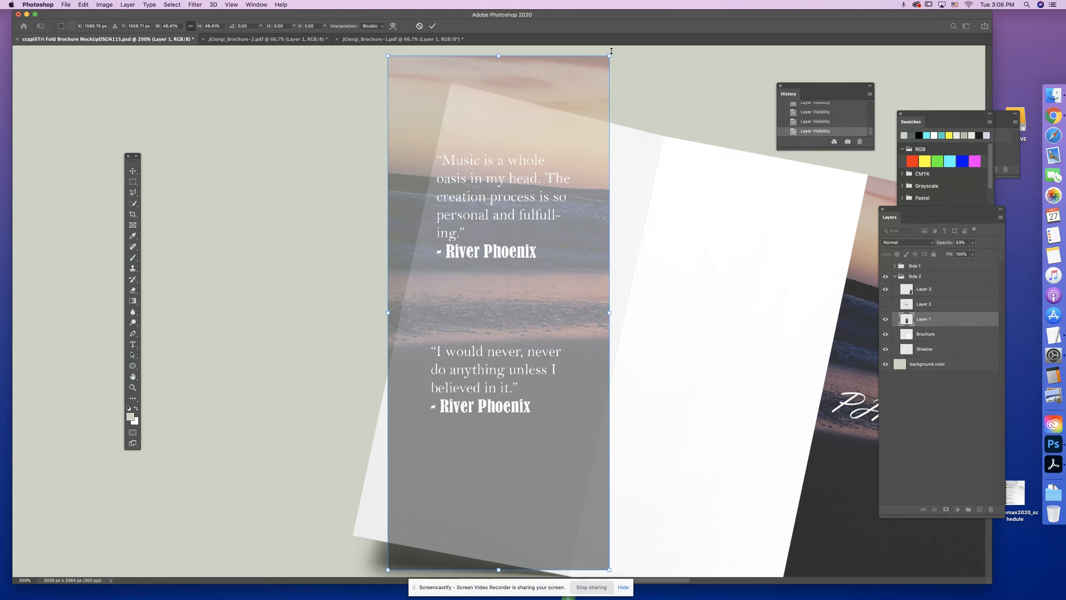
pyautogui.moveTo(631, 54); pyautogui.dragTo(636, 107)
pyautogui.moveTo(646, 97); pyautogui.dragTo(654, 103)
pyautogui.moveTo(574, 138); pyautogui.dragTo(602, 124)
pyautogui.scroll(-2, 684, 186)
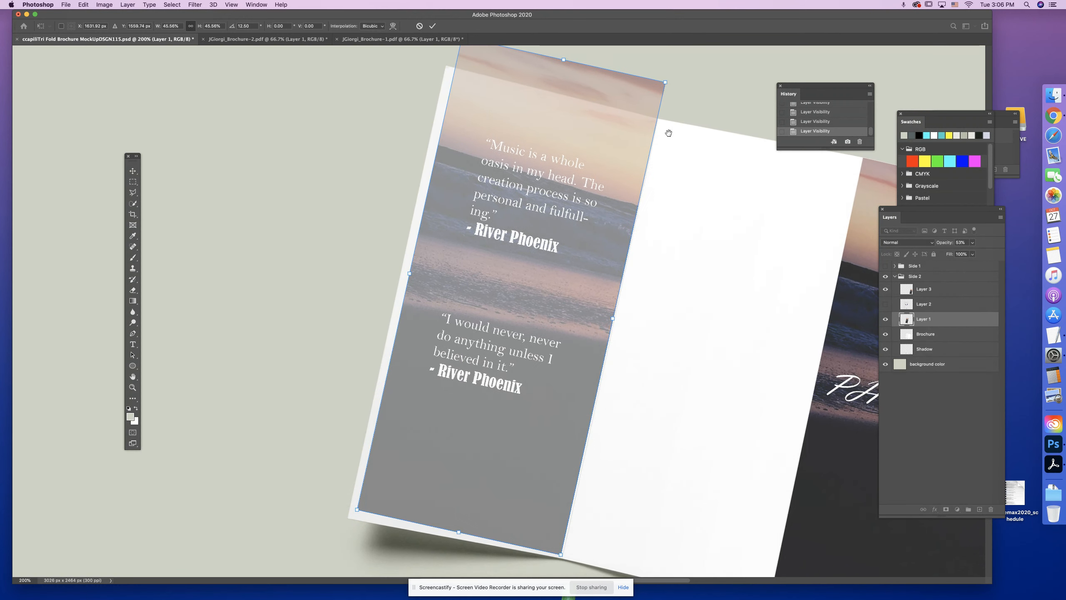
# - Distort the quotes panel's two bottom corners to fit the bottom corners of the brochure's left panel
pyautogui.rightClick(549, 123)
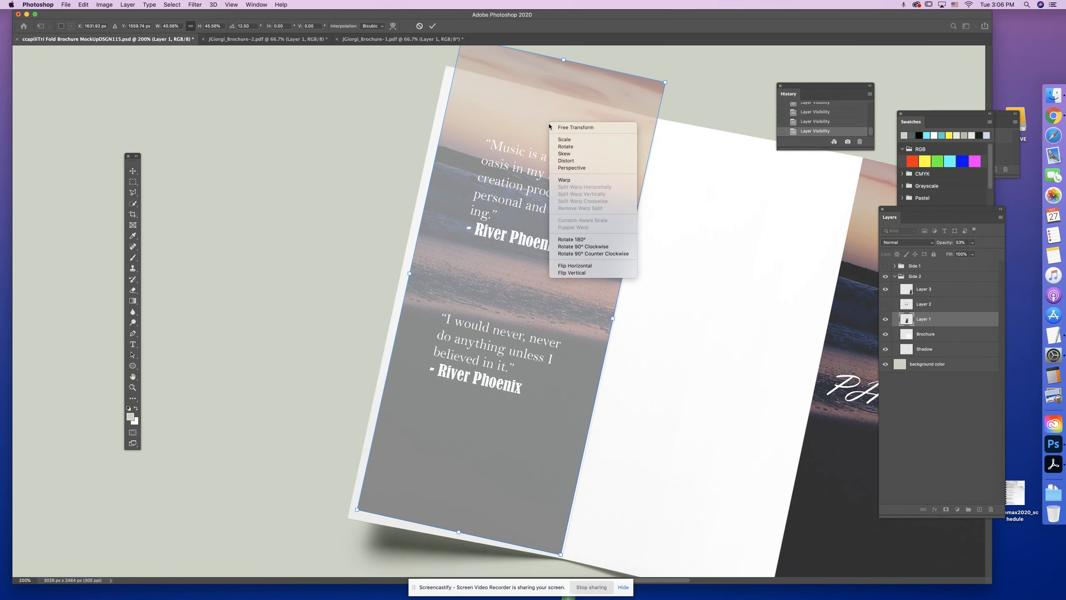
pyautogui.click(575, 161)
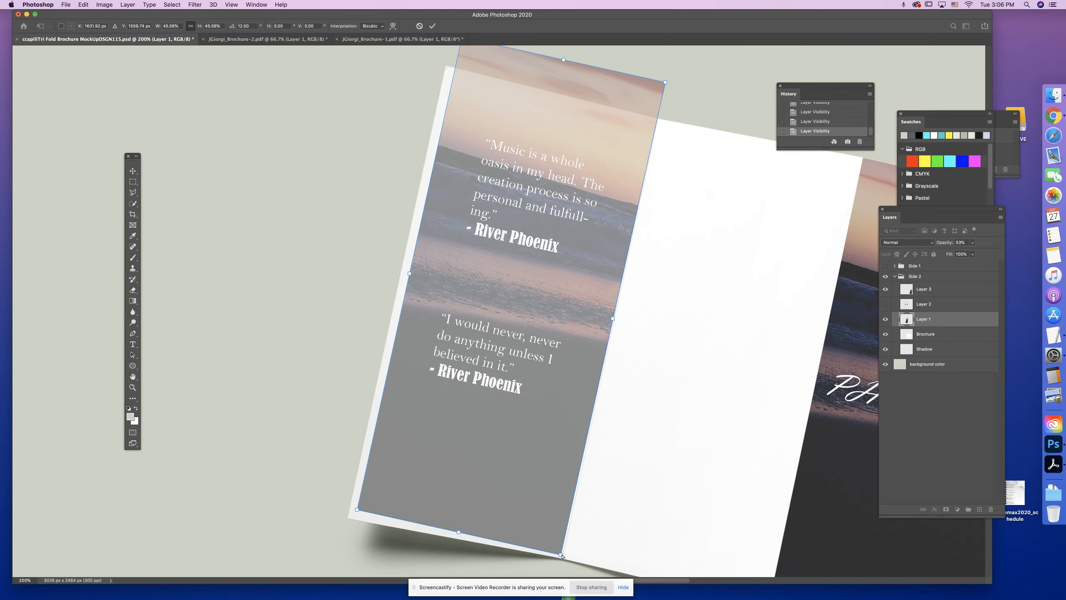
pyautogui.moveTo(562, 556); pyautogui.dragTo(562, 558)
pyautogui.moveTo(358, 510); pyautogui.dragTo(347, 520)
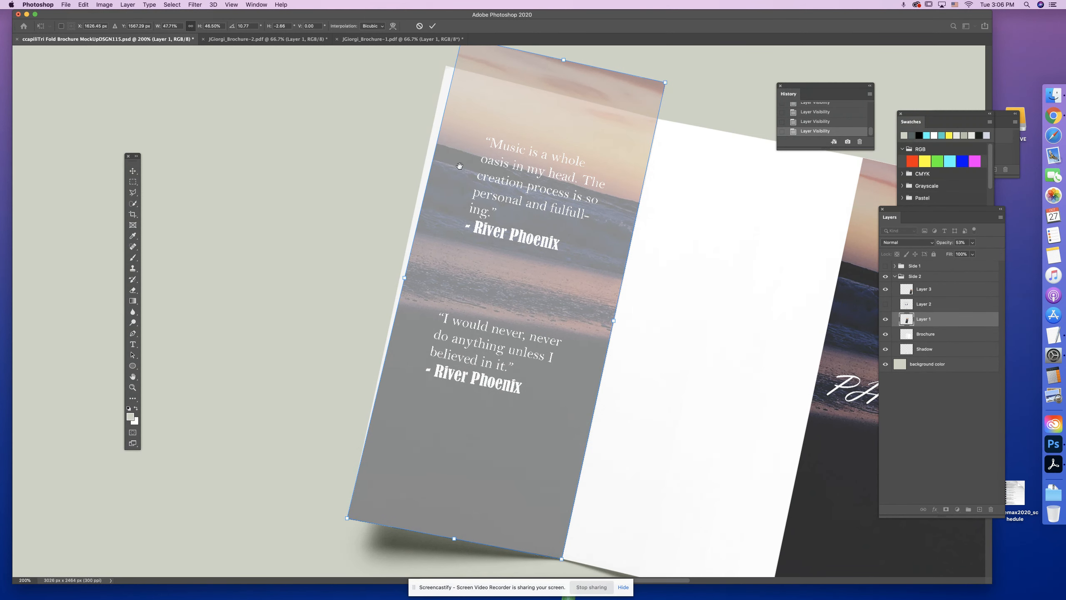
# - Distort the quotes panel's two top corners to fit the top edge of the brochure's left panel
pyautogui.moveTo(460, 162); pyautogui.dragTo(459, 177)
pyautogui.moveTo(461, 51); pyautogui.dragTo(444, 79)
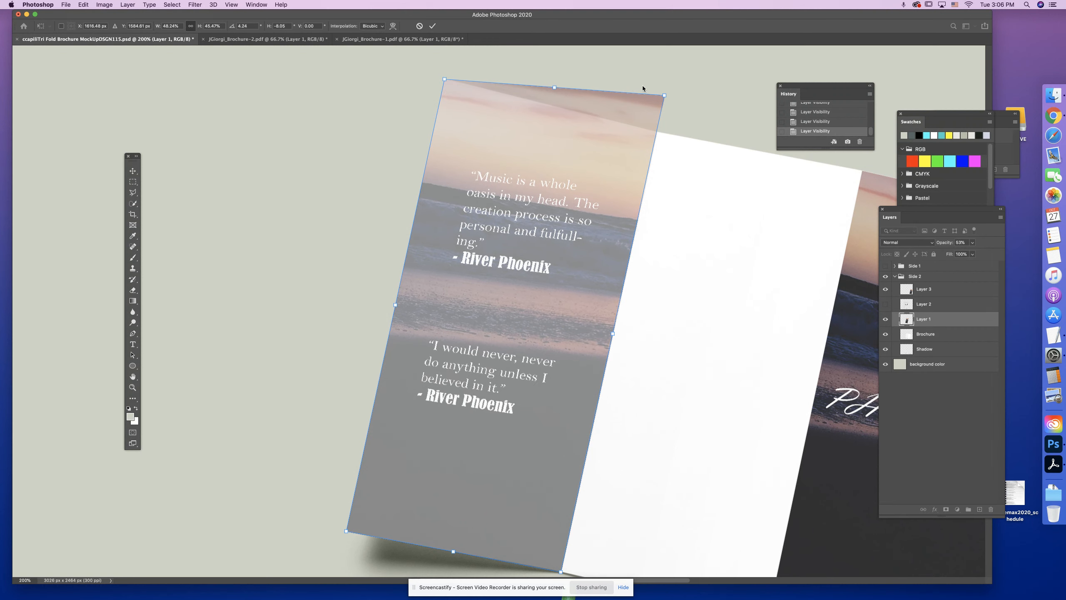
pyautogui.moveTo(669, 96); pyautogui.dragTo(657, 132)
pyautogui.moveTo(446, 83); pyautogui.dragTo(446, 81)
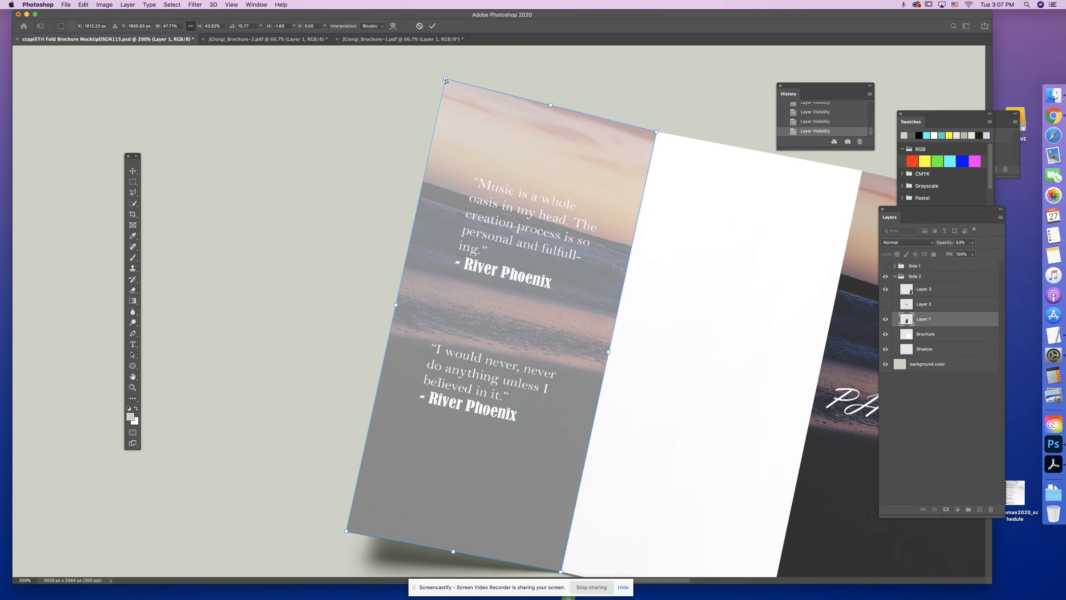
# - Apply the quotes panel's transform and set the opacity of Layer 1 to 100%
pyautogui.press('super+minus')
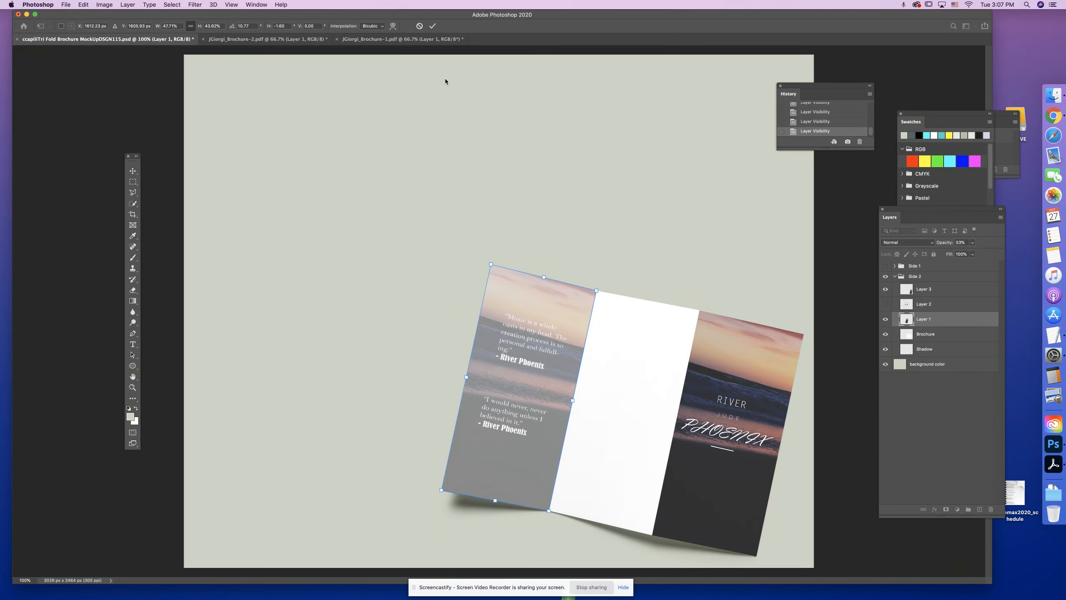
pyautogui.press('super+plus')
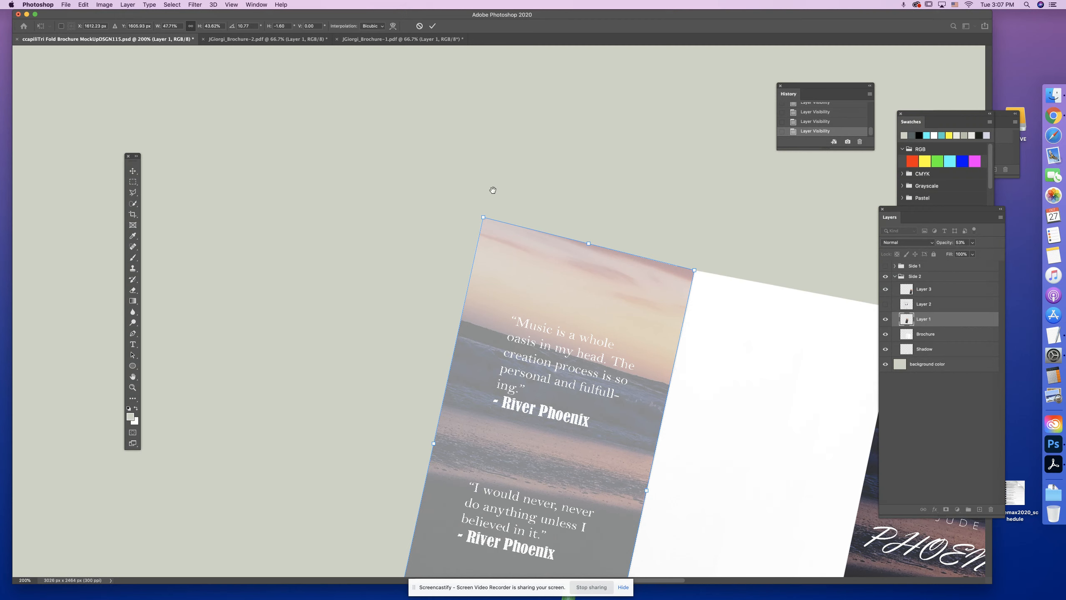
pyautogui.moveTo(512, 272); pyautogui.dragTo(404, 149)
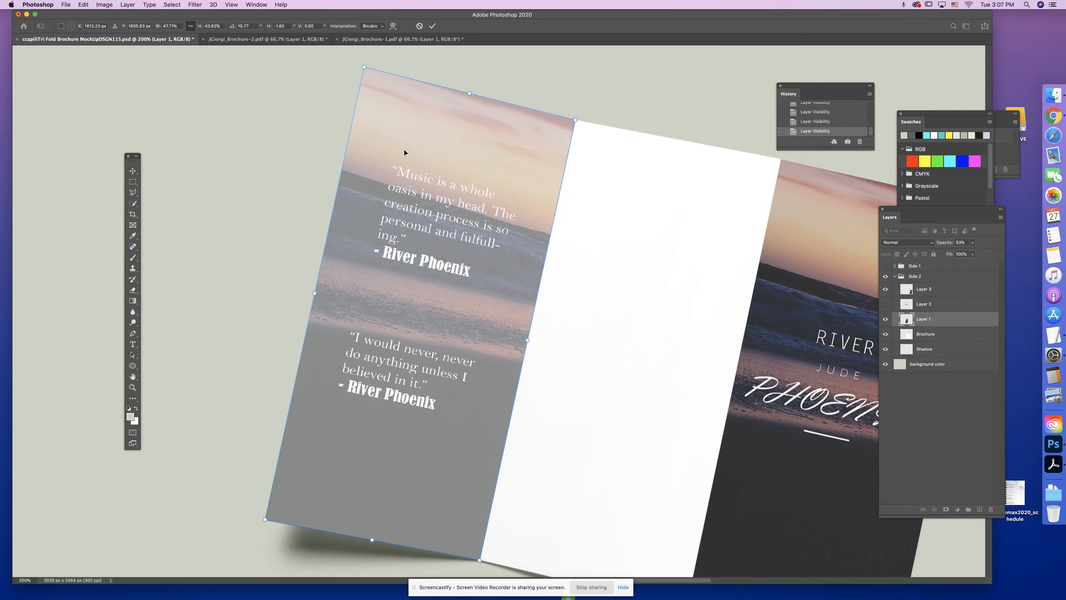
pyautogui.press('Return')
pyautogui.press('m')
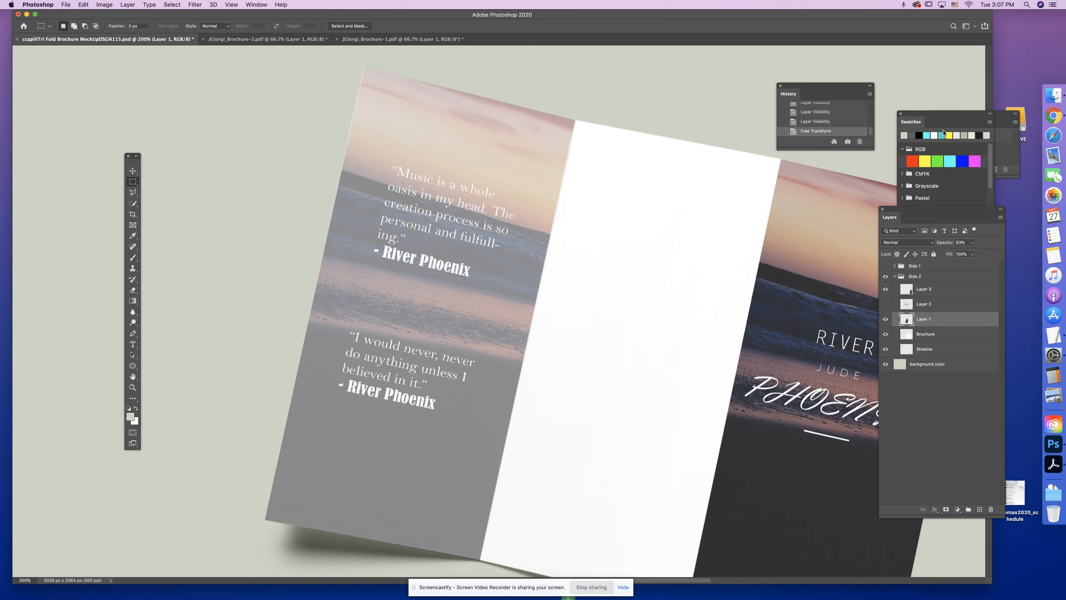
pyautogui.click(973, 243)
pyautogui.moveTo(996, 256); pyautogui.dragTo(995, 255)
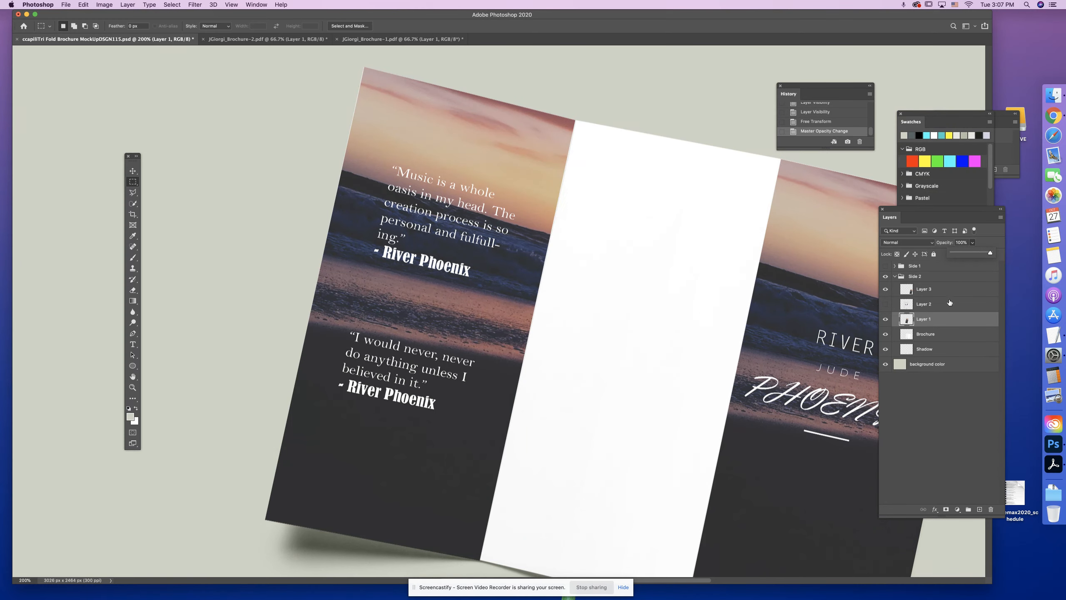
pyautogui.press('super+minus')
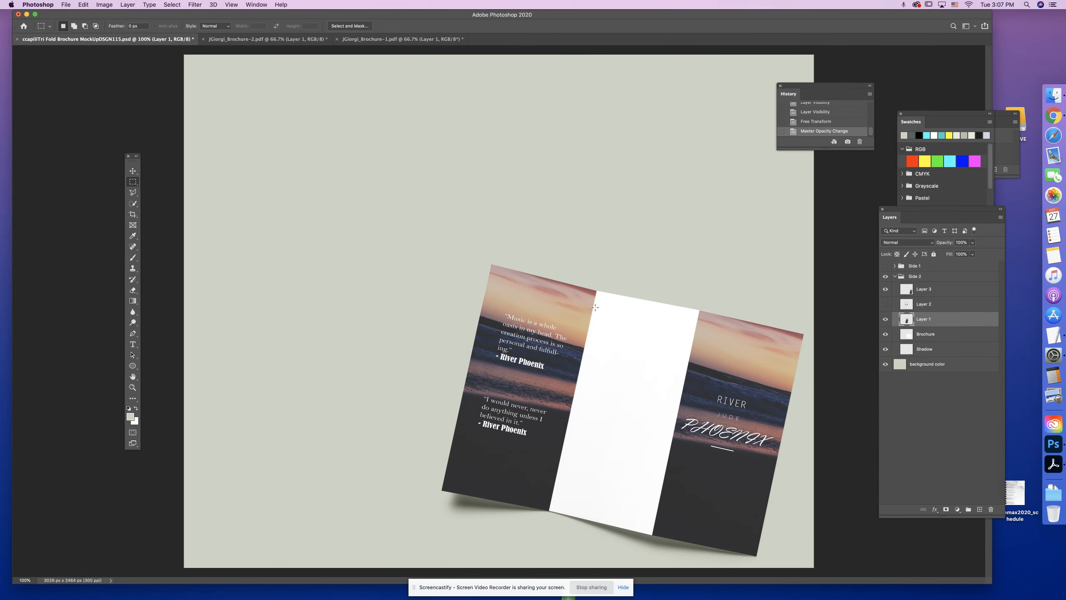
# - Make Layer 2 visible, select it, and save the mockup document
pyautogui.click(886, 305)
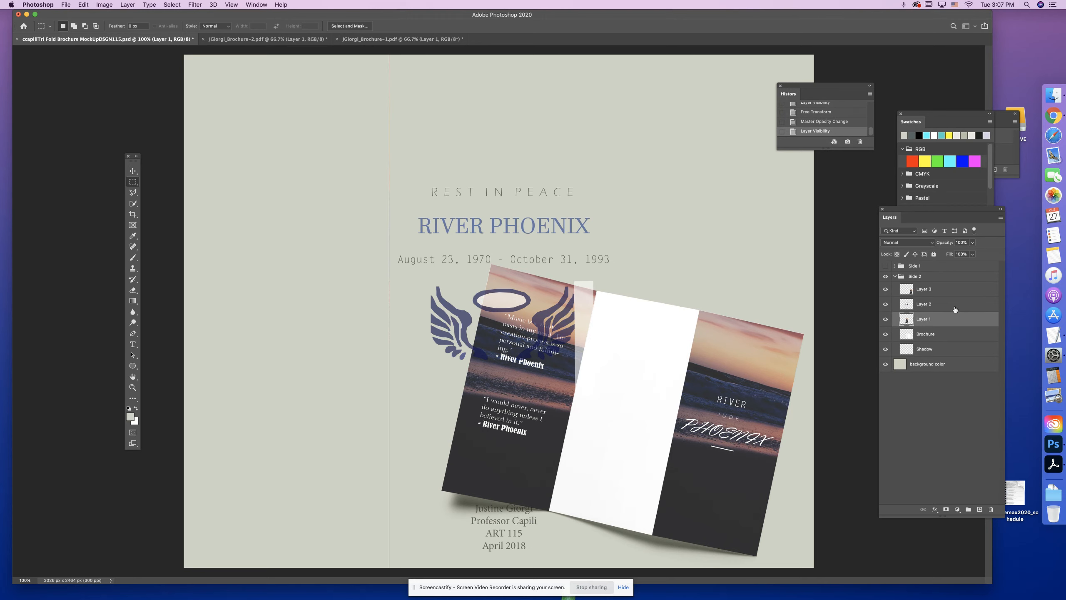
pyautogui.click(931, 305)
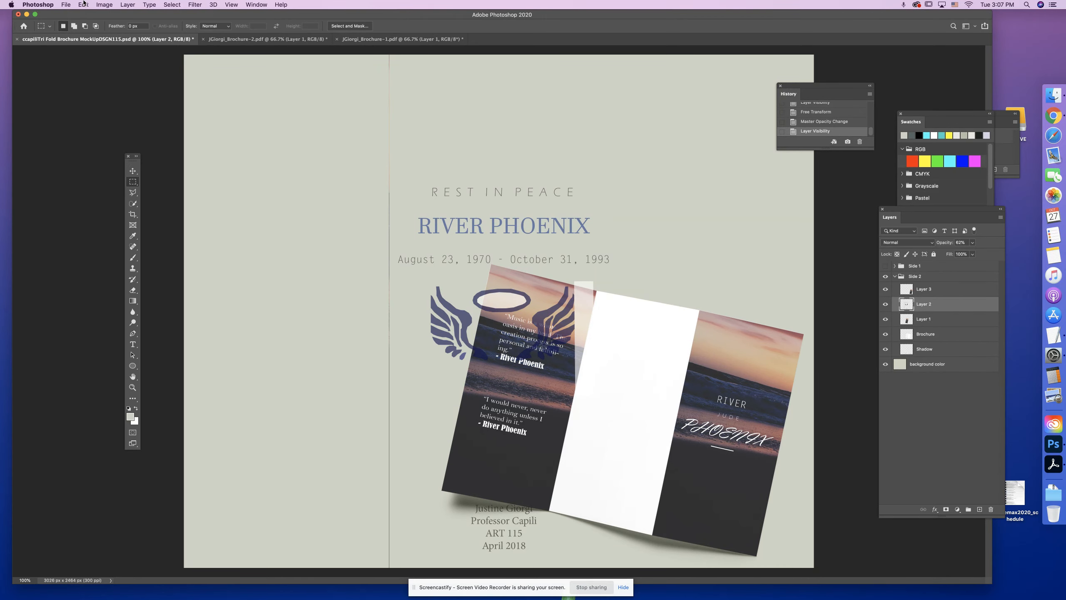
pyautogui.press('super+s')
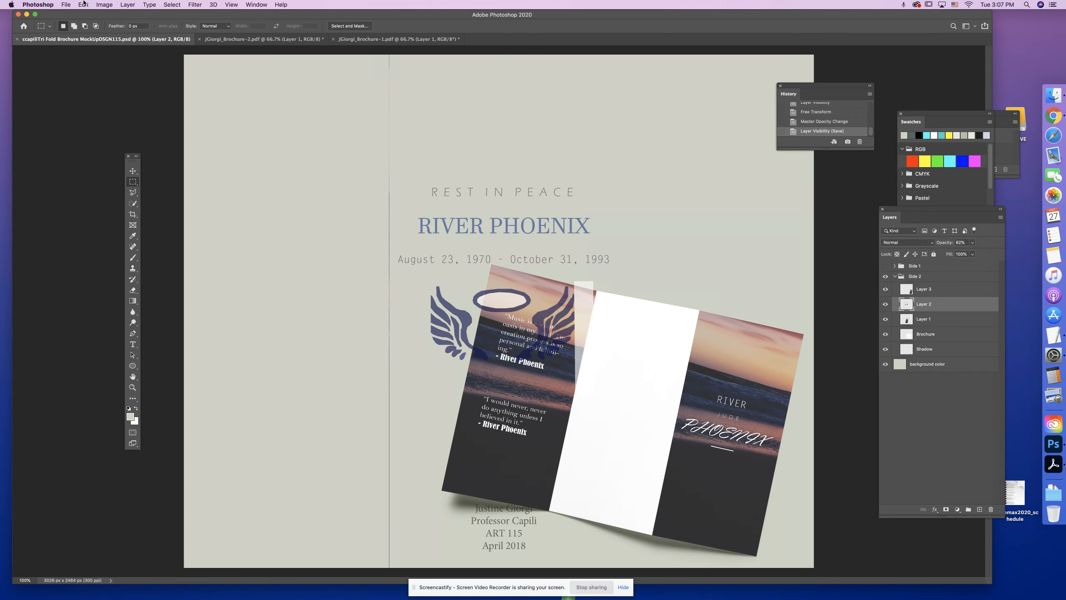
# - Free-transform Layer 2, scaling the Rest in Peace panel to about 56% and moving it over the brochure's blank middle panel
pyautogui.click(106, 5)
pyautogui.moveTo(83, 4)
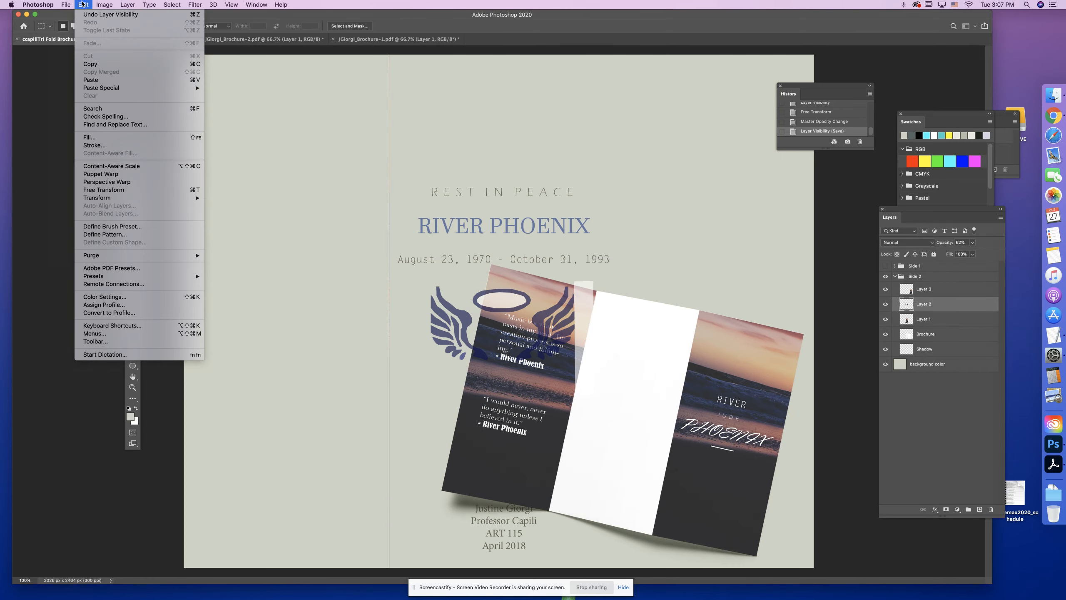
pyautogui.click(105, 190)
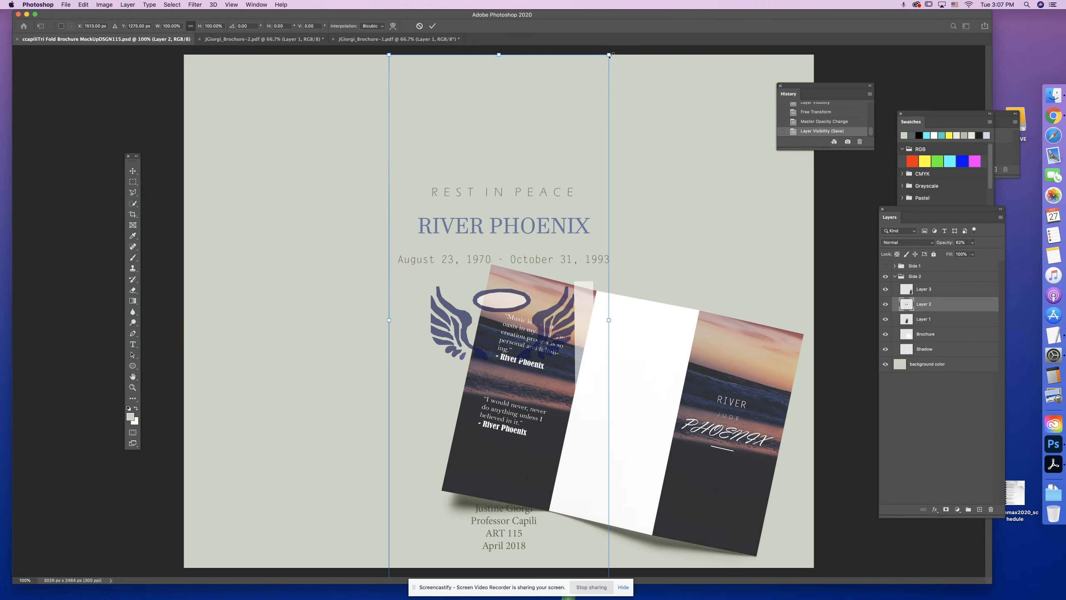
pyautogui.moveTo(610, 55); pyautogui.dragTo(616, 274)
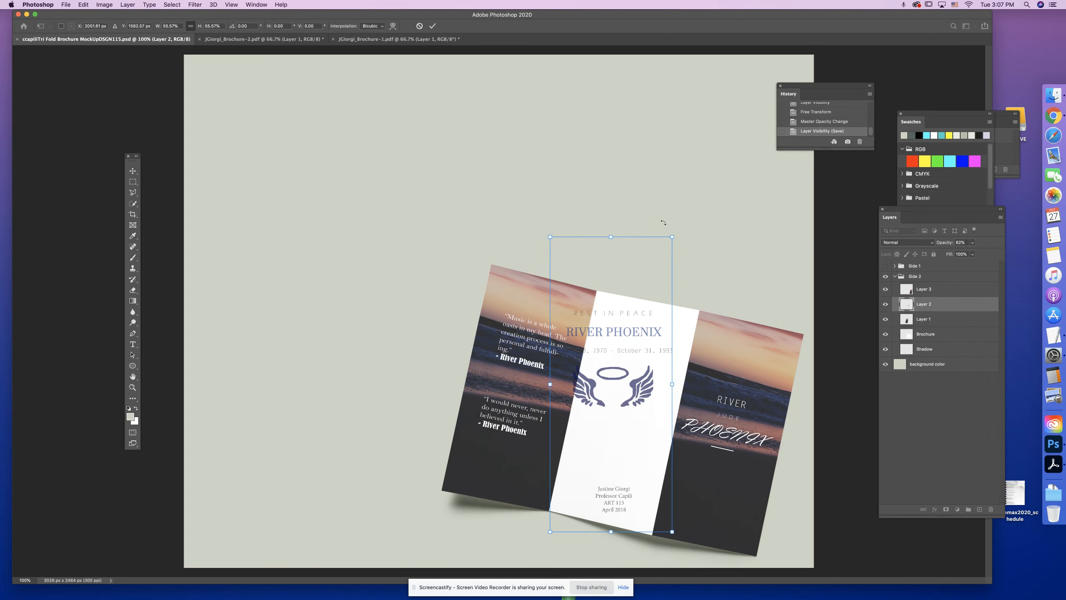
# - Scale the Rest in Peace panel to about 47%, rotate it about 12.4°, and align it over the brochure's middle panel
pyautogui.moveTo(672, 237)
pyautogui.mouseDown()
pyautogui.moveTo(635, 276)
pyautogui.moveTo(645, 248)
pyautogui.moveTo(657, 249)
pyautogui.mouseUp()
pyautogui.press('super+equal')
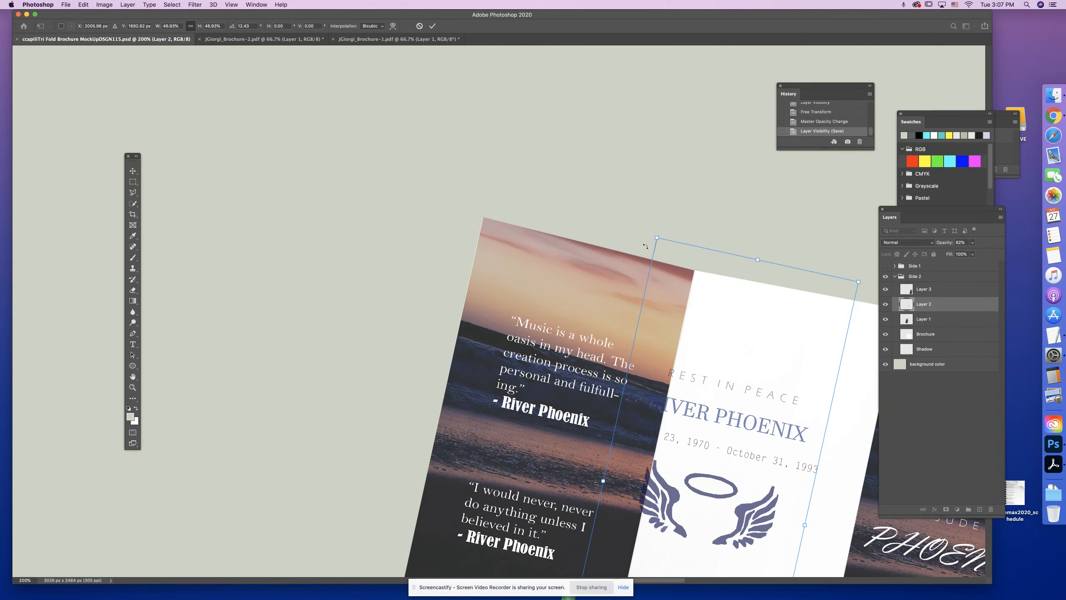
pyautogui.scroll(-2, 638, 306)
pyautogui.moveTo(497, 174); pyautogui.dragTo(416, 136)
pyautogui.moveTo(522, 228); pyautogui.dragTo(552, 239)
pyautogui.moveTo(639, 282); pyautogui.dragTo(616, 286)
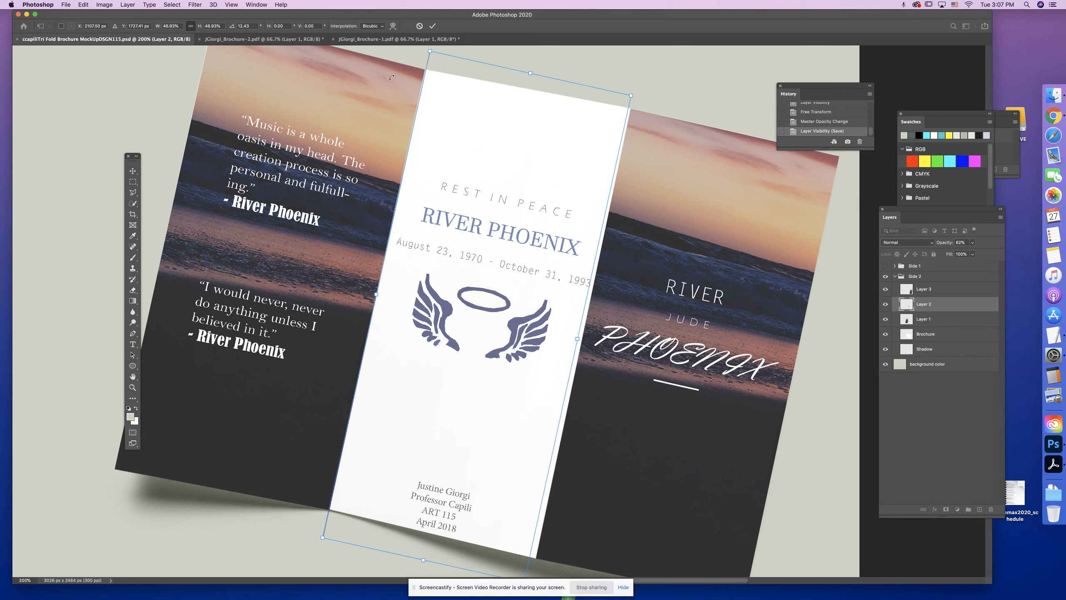
# - Distort the Rest in Peace panel's two top corners to fit the top corners of the brochure's middle panel
pyautogui.rightClick(432, 95)
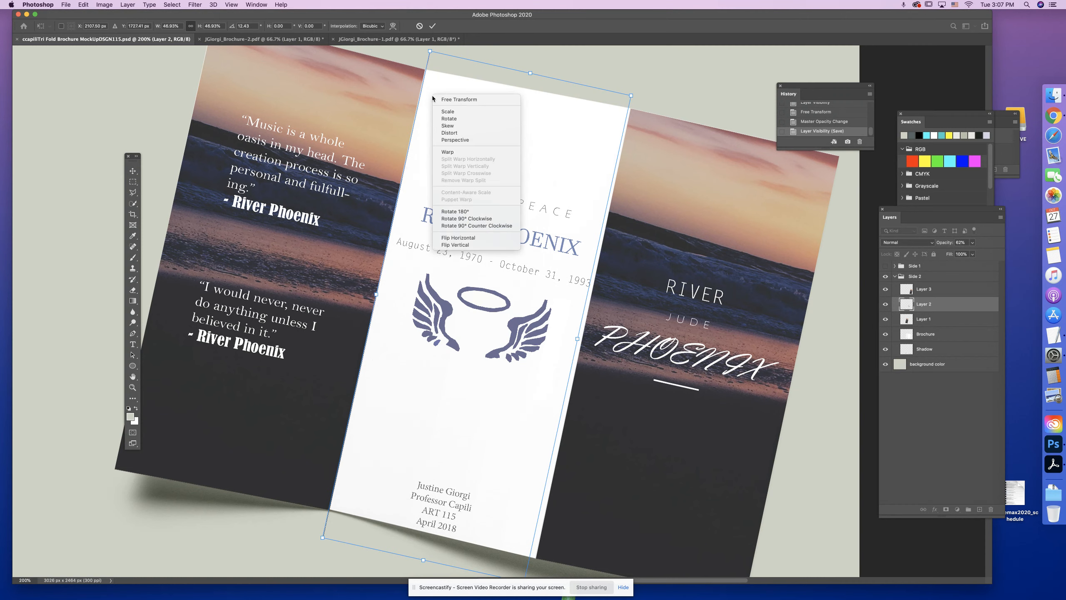
pyautogui.click(458, 133)
pyautogui.moveTo(430, 51); pyautogui.dragTo(426, 70)
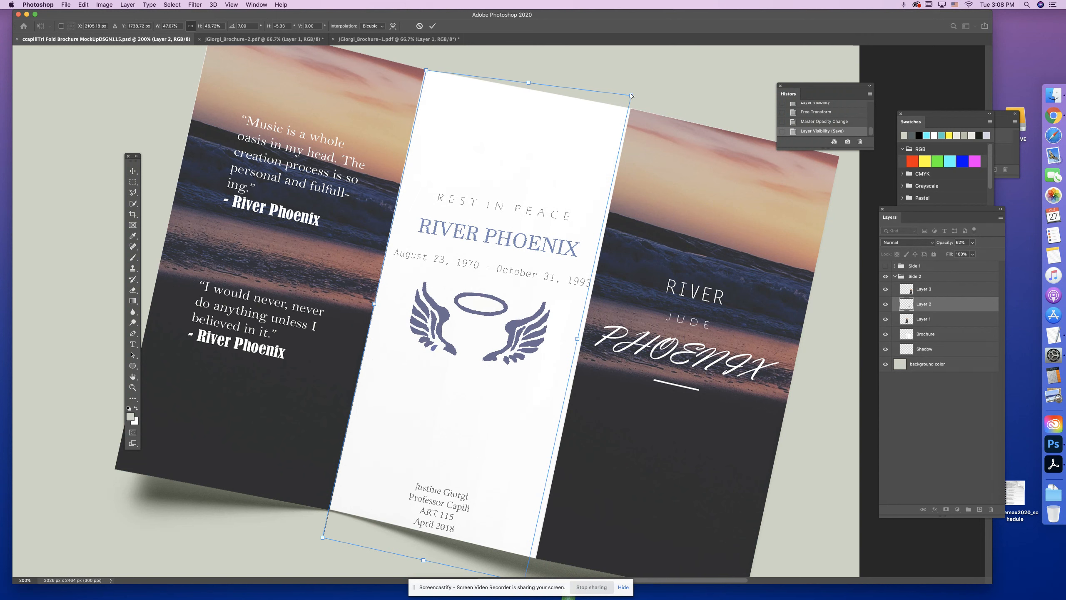
pyautogui.moveTo(632, 96); pyautogui.dragTo(631, 109)
# - Distort the Rest in Peace panel's two bottom corners to fit the middle panel, and fine-tune its top-left corner
pyautogui.moveTo(528, 358); pyautogui.dragTo(530, 285)
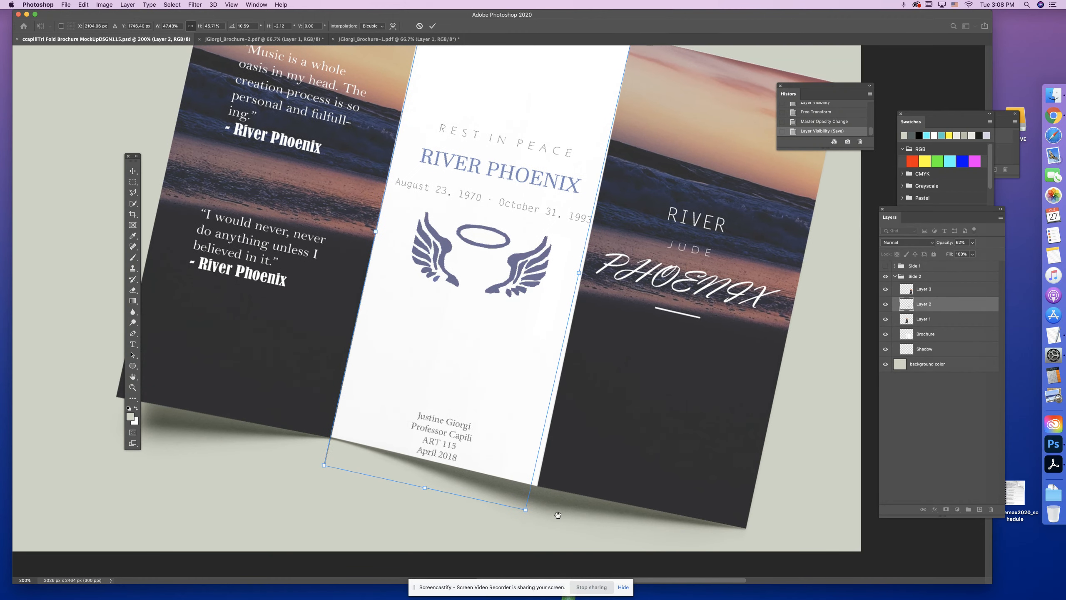
pyautogui.moveTo(527, 511); pyautogui.dragTo(537, 486)
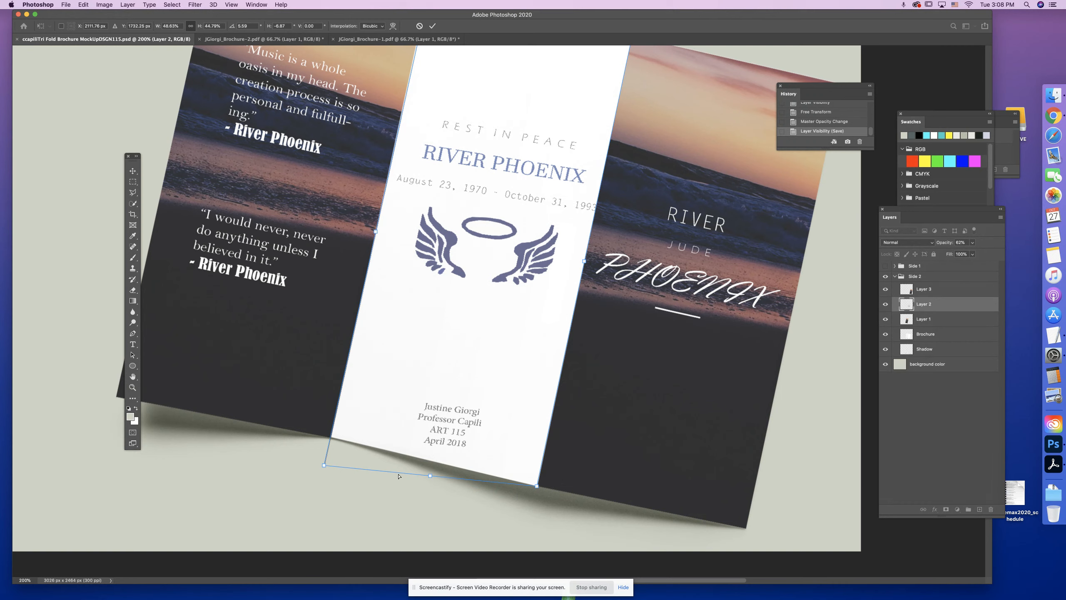
pyautogui.moveTo(324, 468); pyautogui.dragTo(329, 438)
pyautogui.scroll(5, 404, 95)
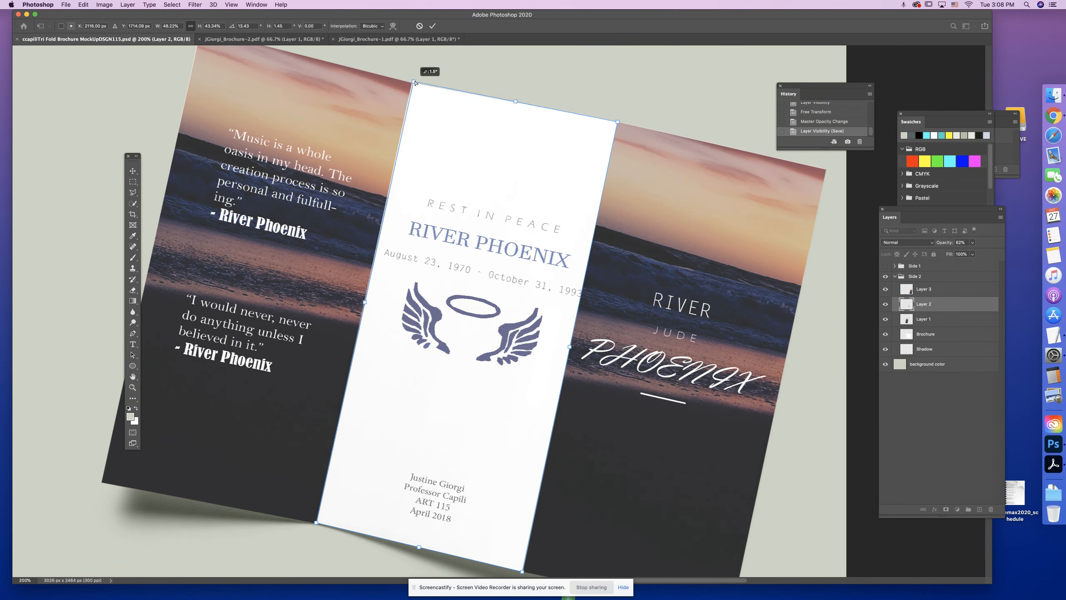
pyautogui.moveTo(414, 85); pyautogui.dragTo(413, 84)
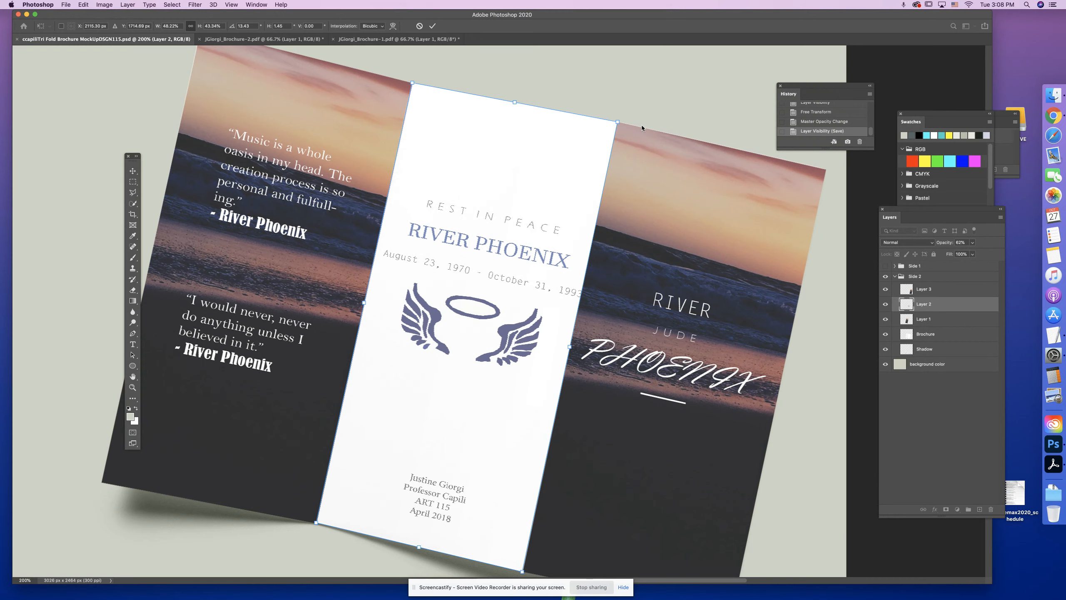
# - Apply the Rest in Peace panel's transform and set the opacity of Layer 2 to 100%
pyautogui.press('Return')
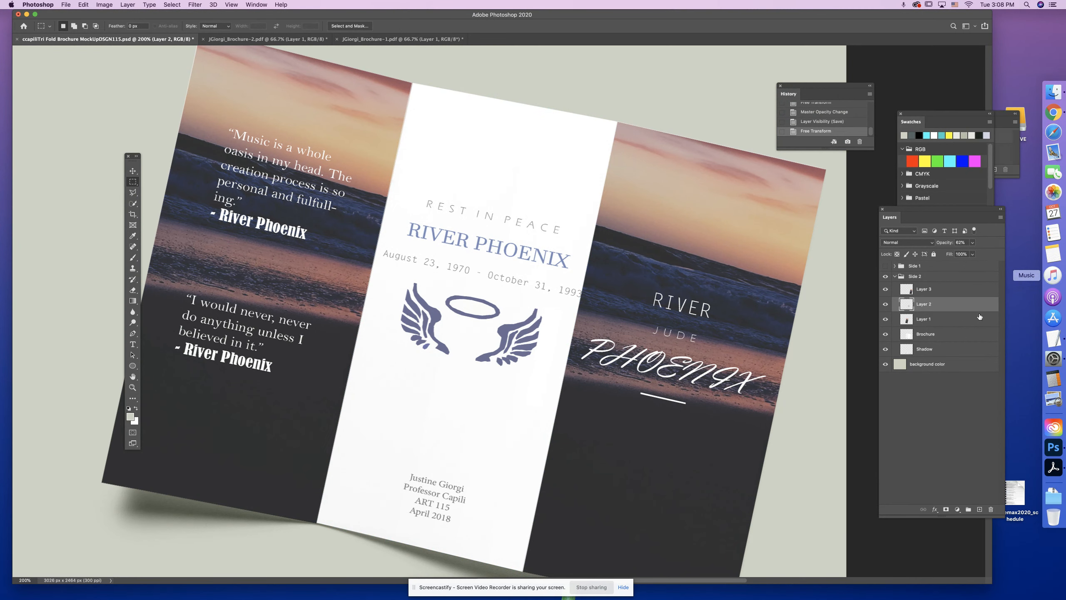
pyautogui.click(973, 242)
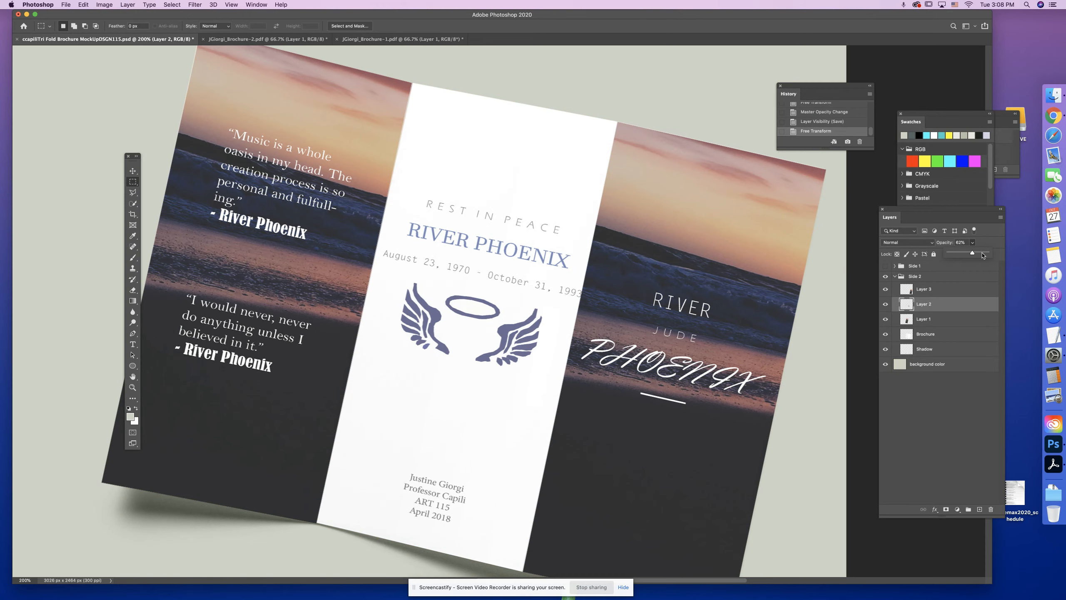
pyautogui.moveTo(972, 253); pyautogui.dragTo(987, 252)
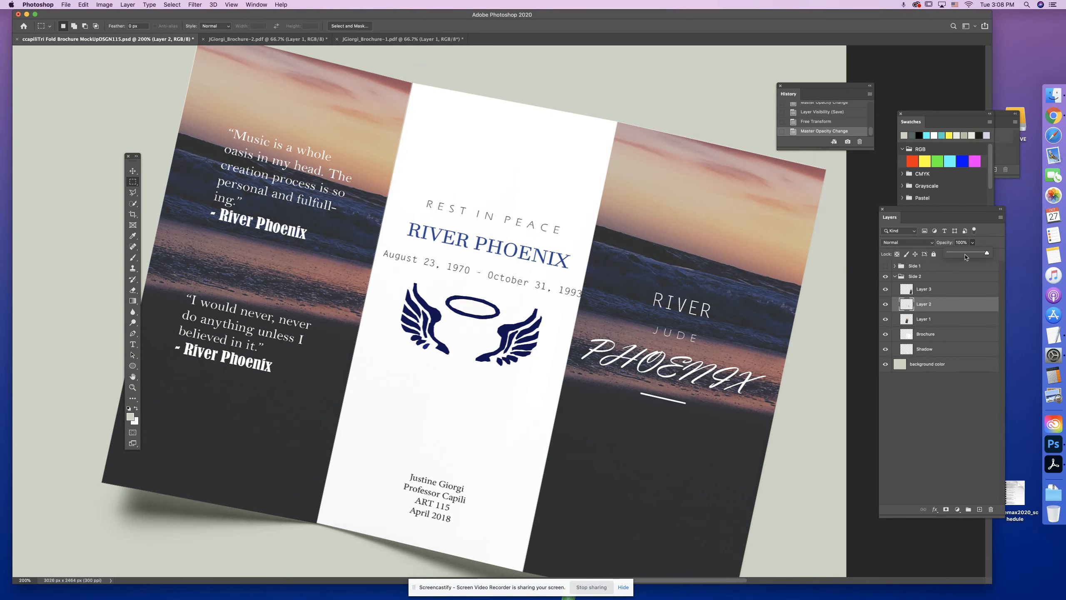
pyautogui.press('super+minus')
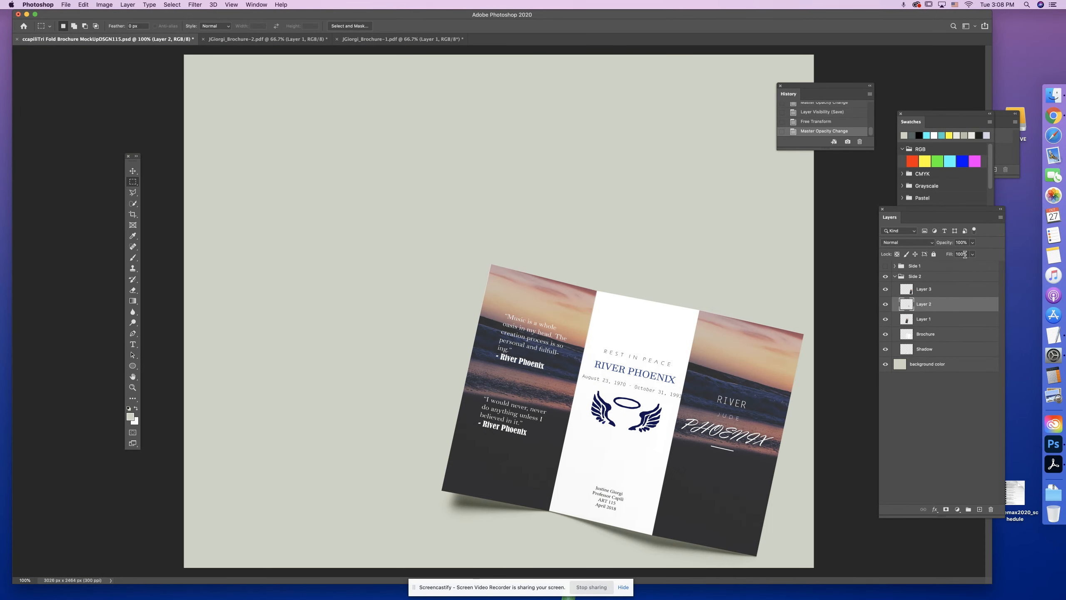
pyautogui.press('super+equal')
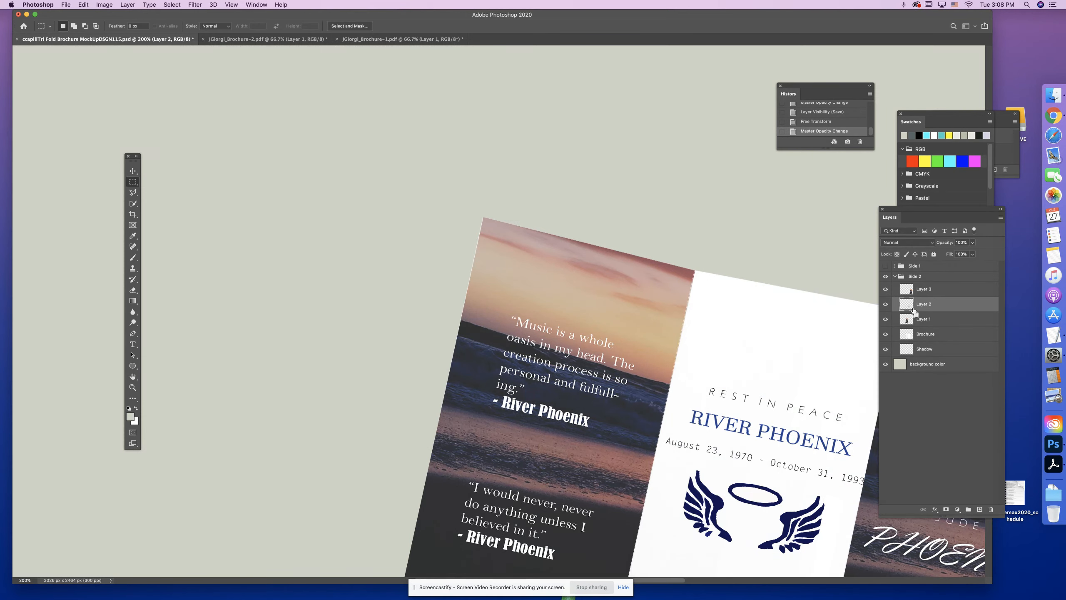
# - Nudge Layer 2 slightly left so its text sits clear of the middle panel's right edge, and save the mockup
pyautogui.moveTo(758, 463); pyautogui.dragTo(600, 212)
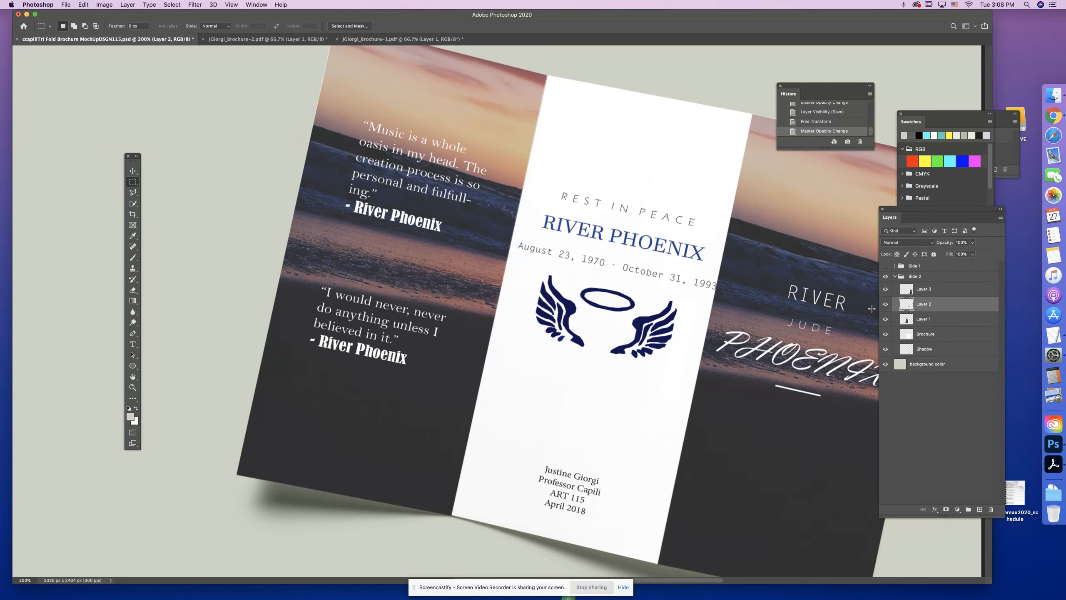
pyautogui.press('v')
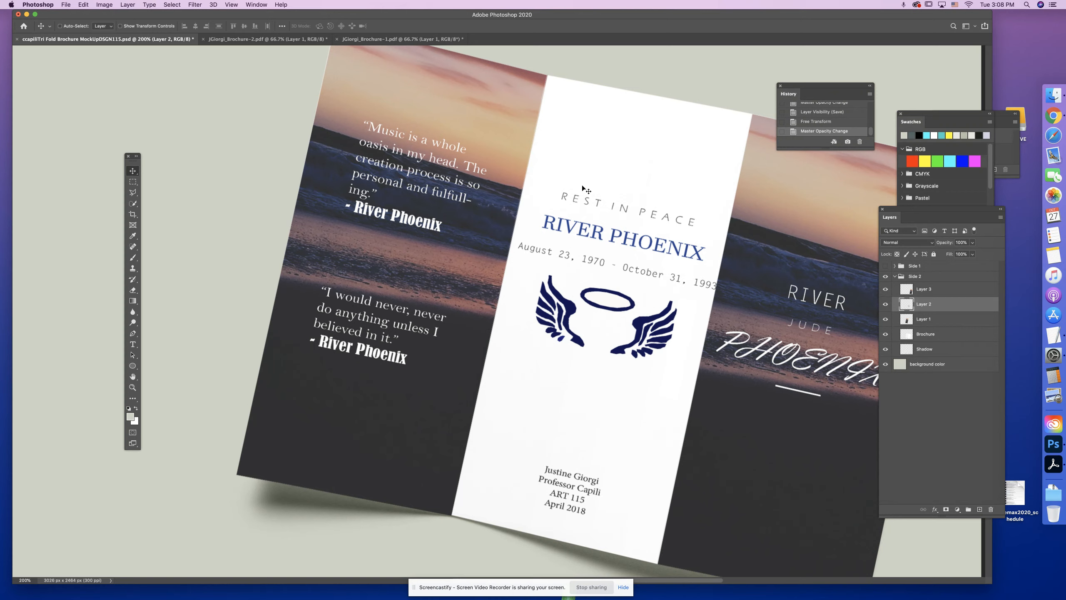
pyautogui.press('Left')
pyautogui.press('Left')
pyautogui.press('Left')
pyautogui.press('Left')
pyautogui.press('Left')
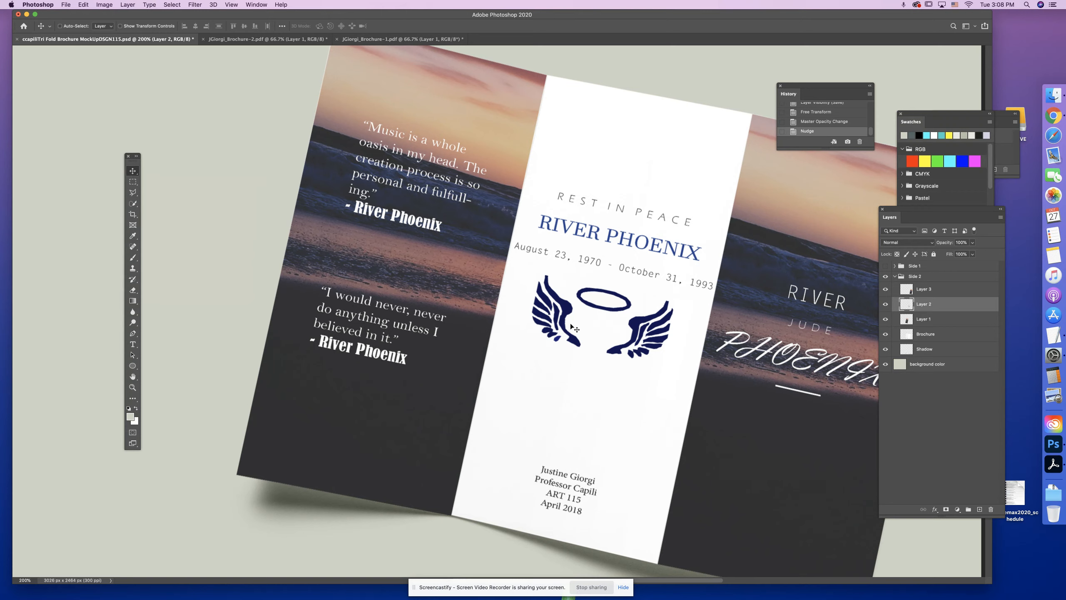
pyautogui.press('Left')
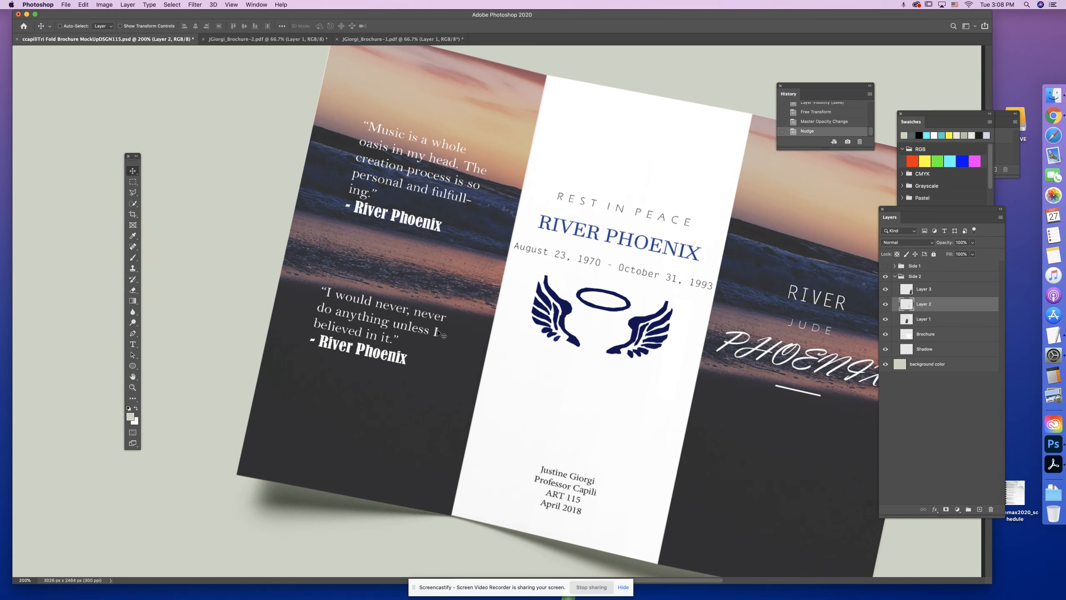
pyautogui.moveTo(778, 316); pyautogui.dragTo(712, 331)
pyautogui.press('super+1')
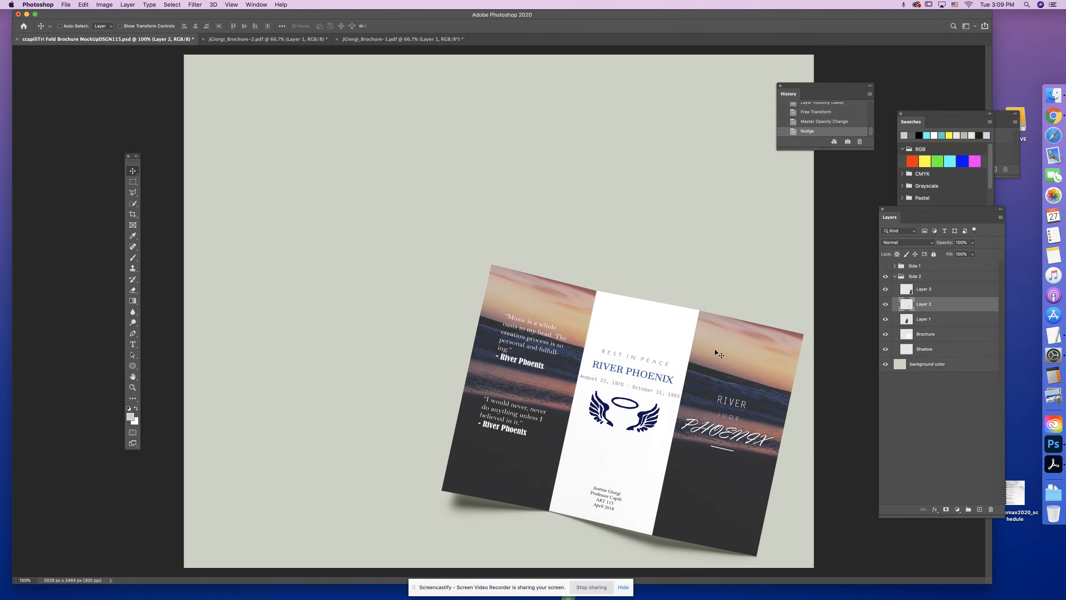
pyautogui.press('super+s')
# - Set the blend mode of Layer 3, Layer 2 and Layer 1 in the Side 2 group to Multiply
pyautogui.click(927, 289)
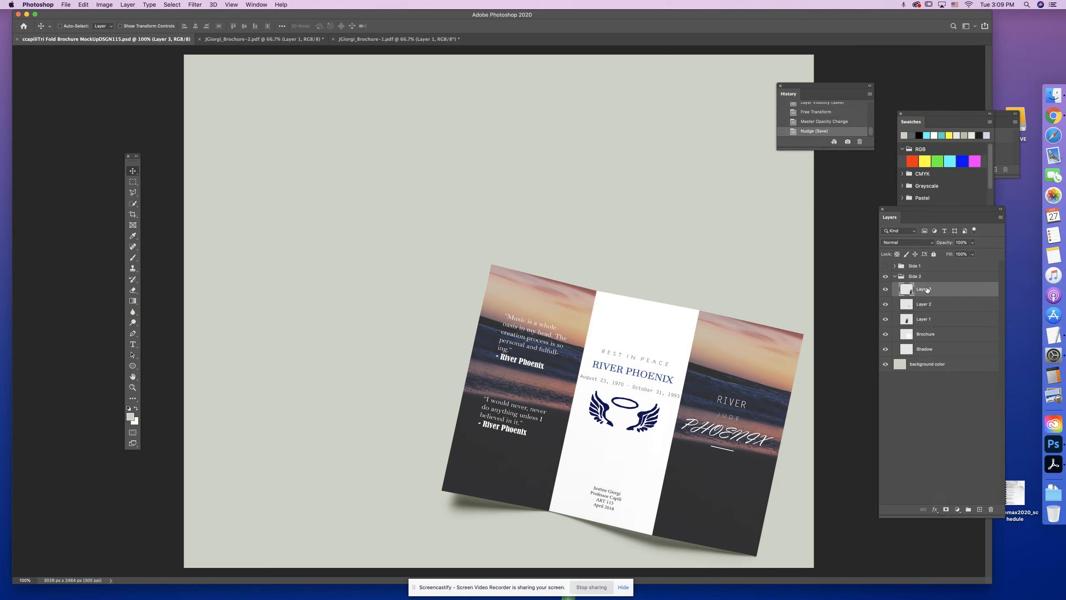
pyautogui.click(931, 304)
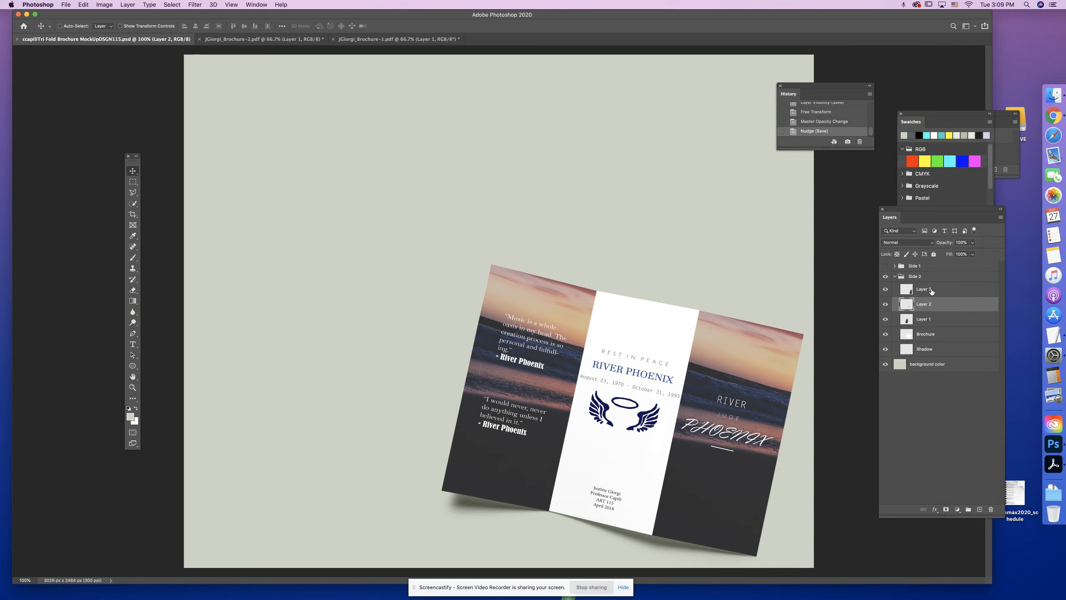
pyautogui.click(930, 290)
pyautogui.click(896, 244)
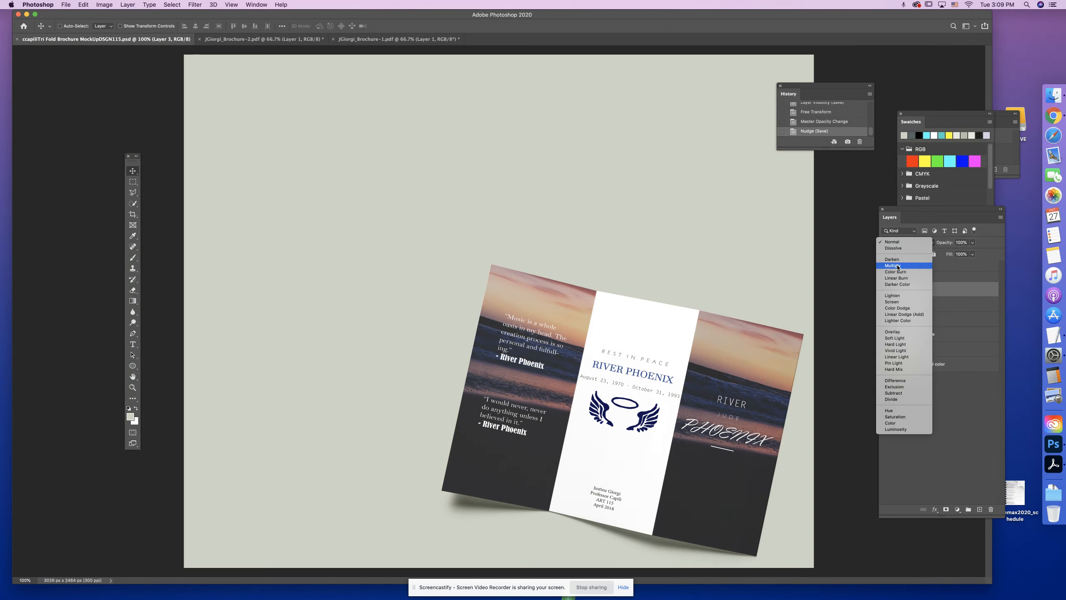
pyautogui.click(902, 269)
pyautogui.click(940, 304)
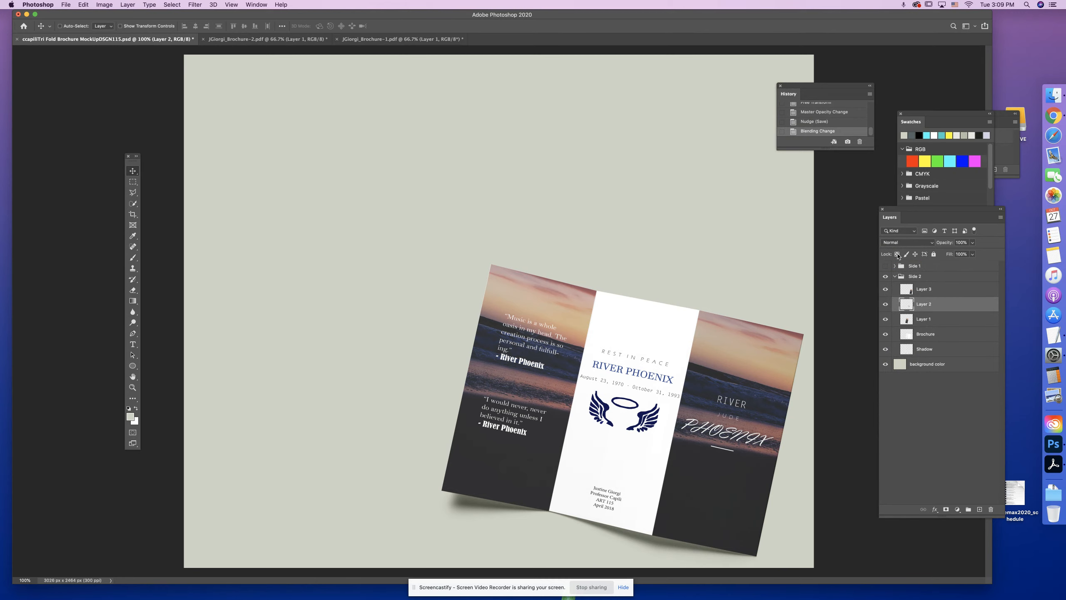
pyautogui.click(896, 246)
pyautogui.click(896, 265)
pyautogui.click(929, 322)
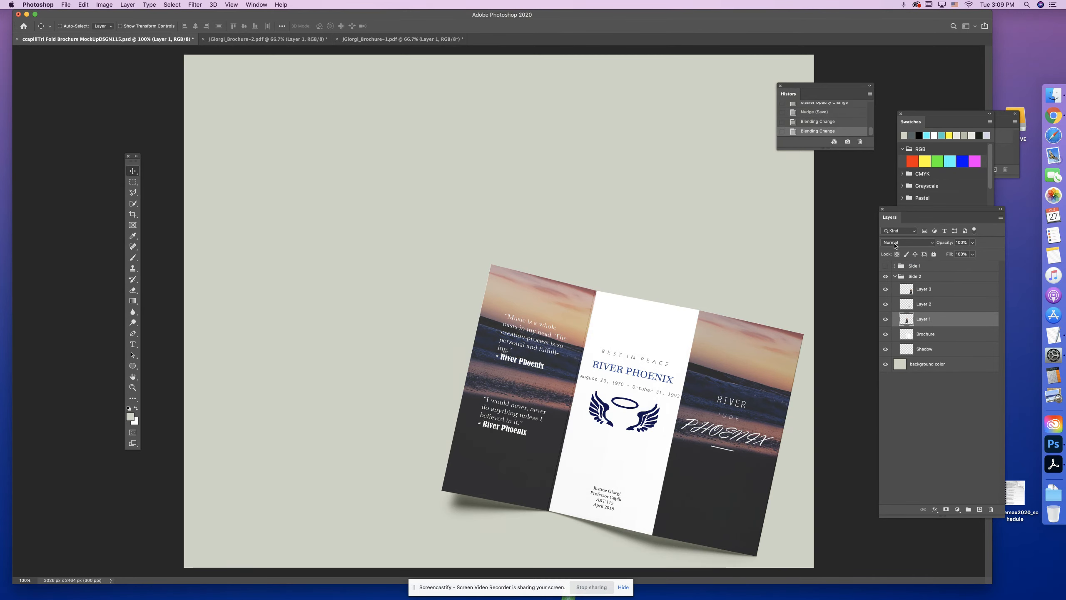
pyautogui.click(896, 243)
pyautogui.click(901, 265)
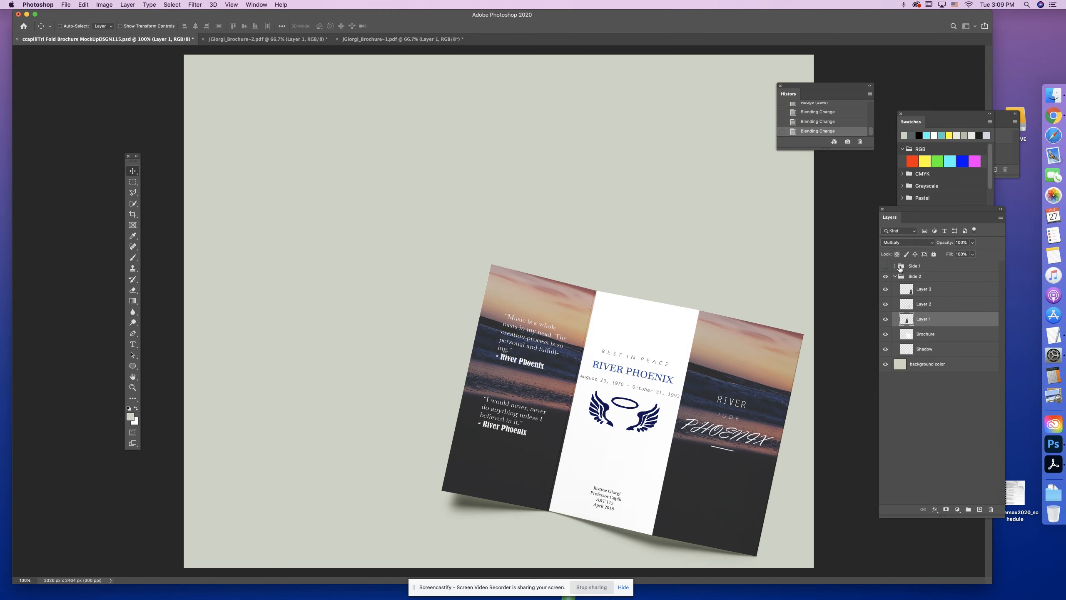
# - Compare the fold between the left and middle panels with Layer 2 hidden and shown, and add a layer mask to Layer 2
pyautogui.press('super+plus')
pyautogui.moveTo(727, 406); pyautogui.dragTo(520, 210)
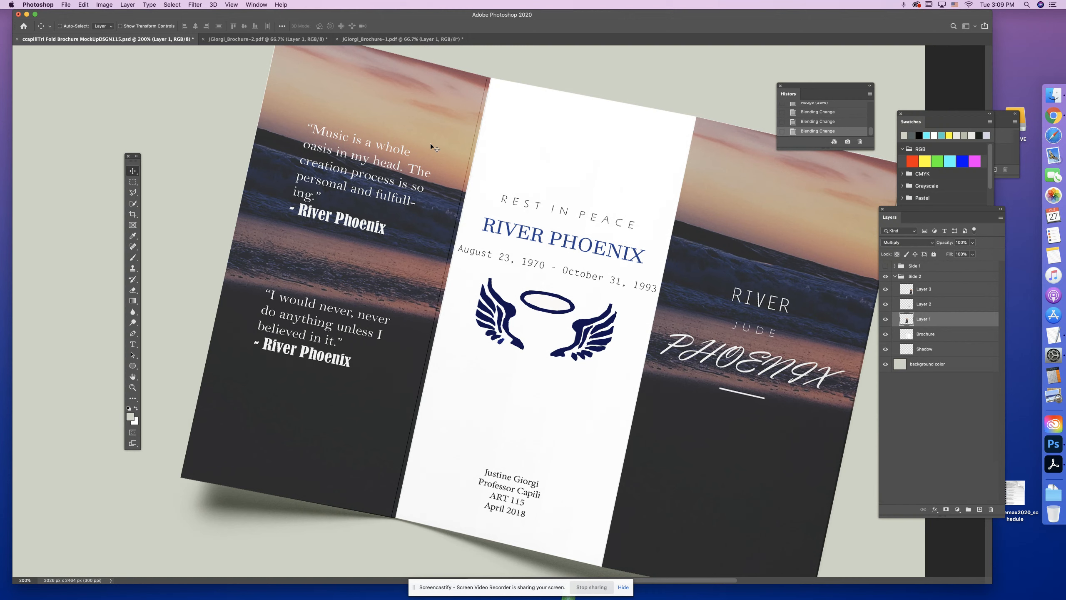
pyautogui.click(886, 304)
pyautogui.click(886, 304)
pyautogui.click(925, 303)
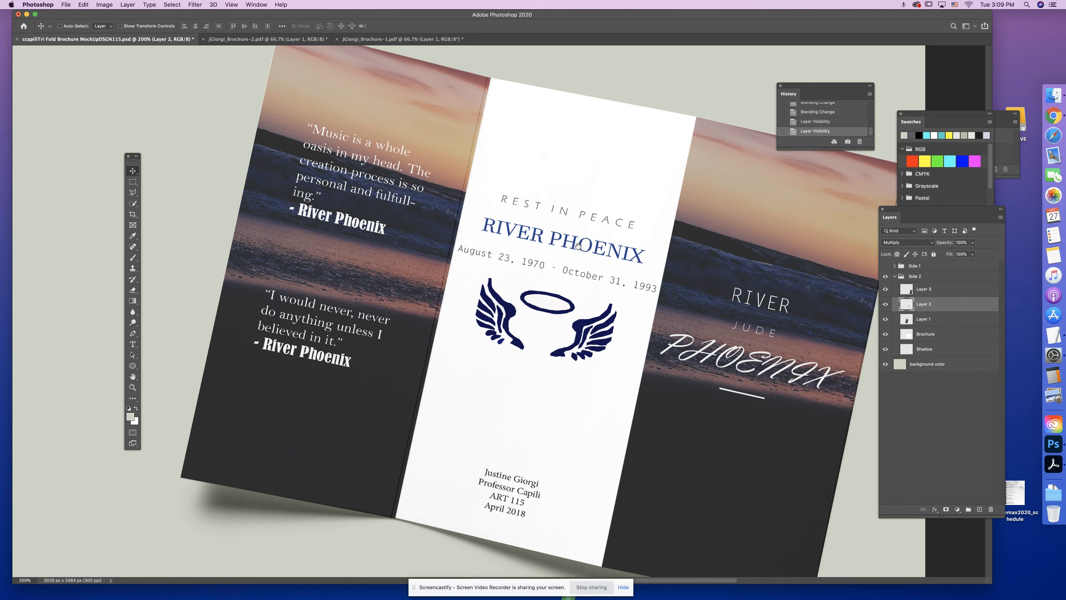
pyautogui.moveTo(579, 245); pyautogui.dragTo(548, 245)
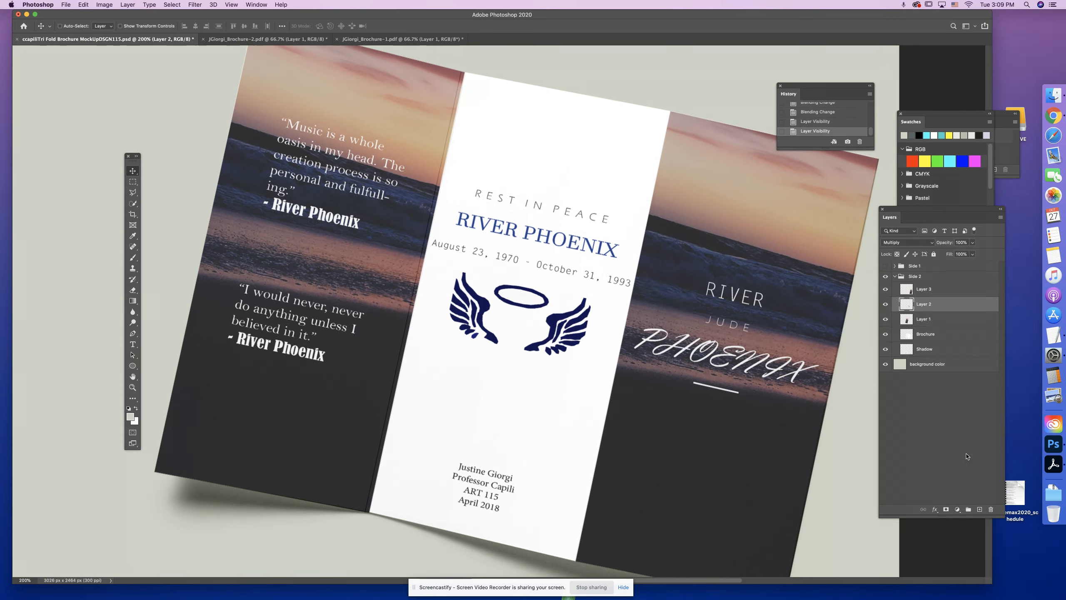
pyautogui.click(947, 511)
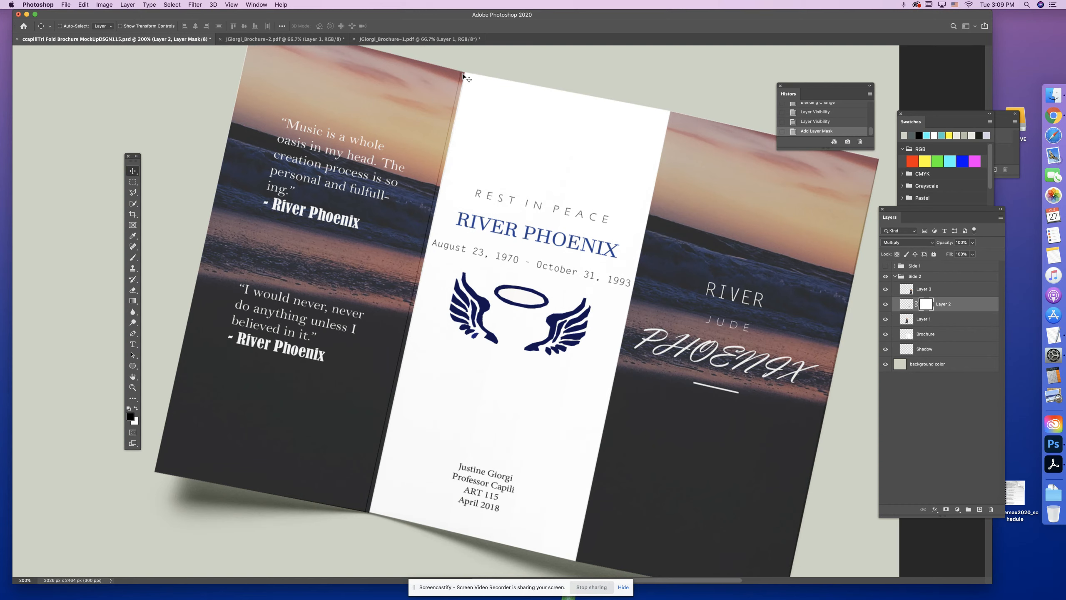
# - Brush black onto Layer 2's mask along the fold between the left and middle panels to remove the overlap, and save the mockup
pyautogui.click(885, 304)
pyautogui.click(886, 304)
pyautogui.click(134, 258)
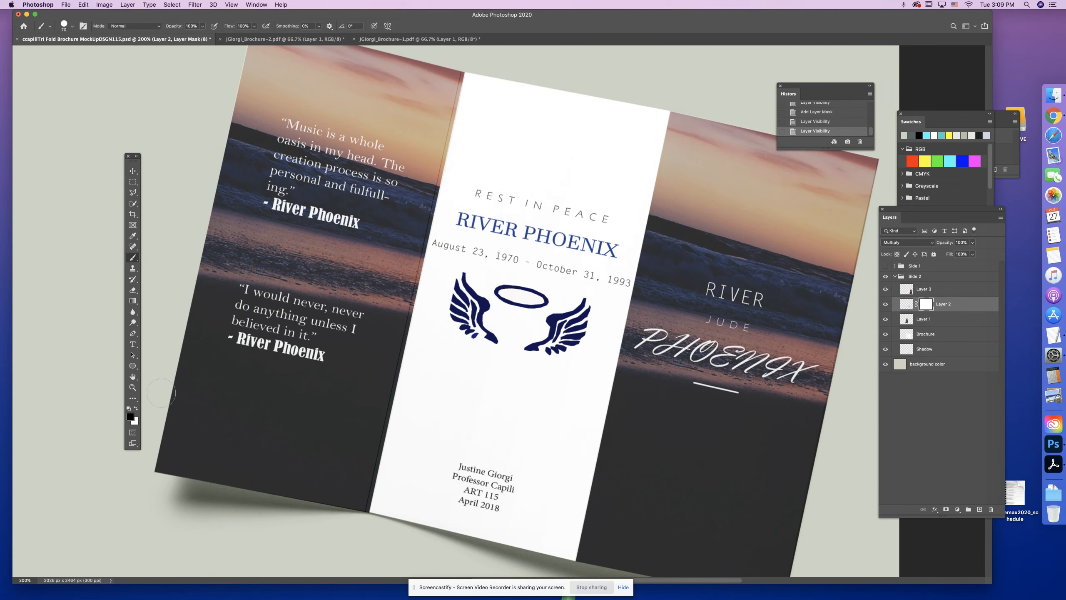
pyautogui.click(130, 416)
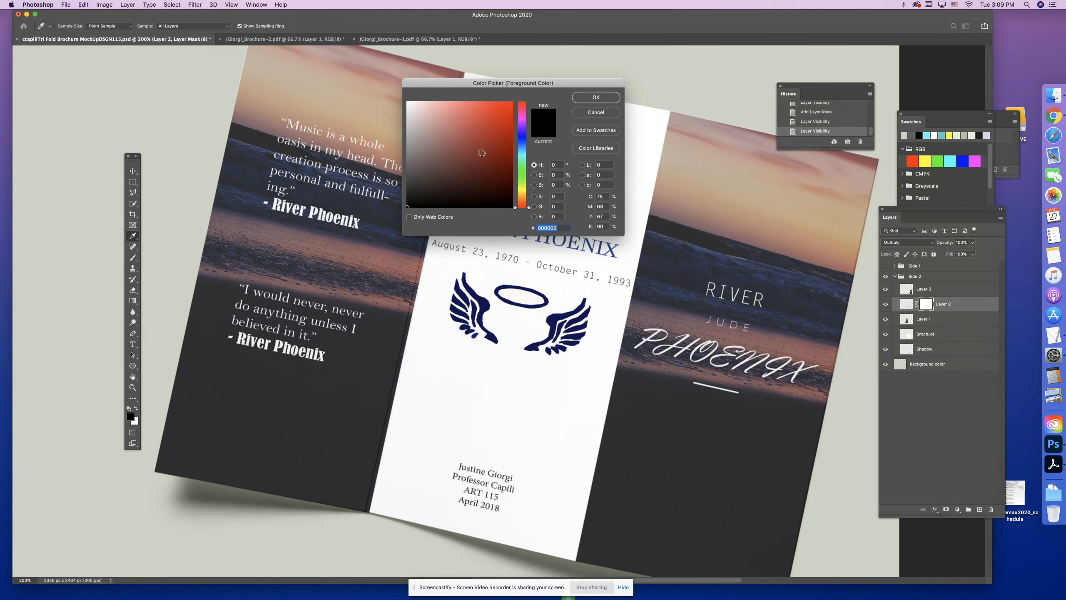
pyautogui.click(600, 100)
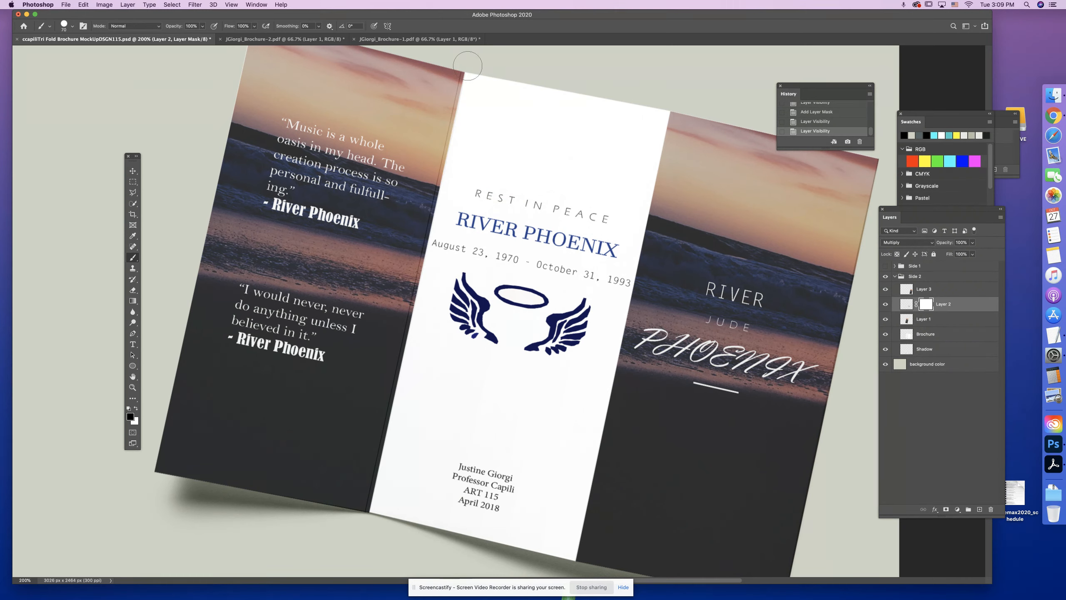
pyautogui.moveTo(453, 85); pyautogui.dragTo(421, 206)
pyautogui.moveTo(391, 366); pyautogui.dragTo(355, 504)
pyautogui.keyDown('super'); pyautogui.click(671, 295); pyautogui.keyUp('super')
pyautogui.press('super+s')
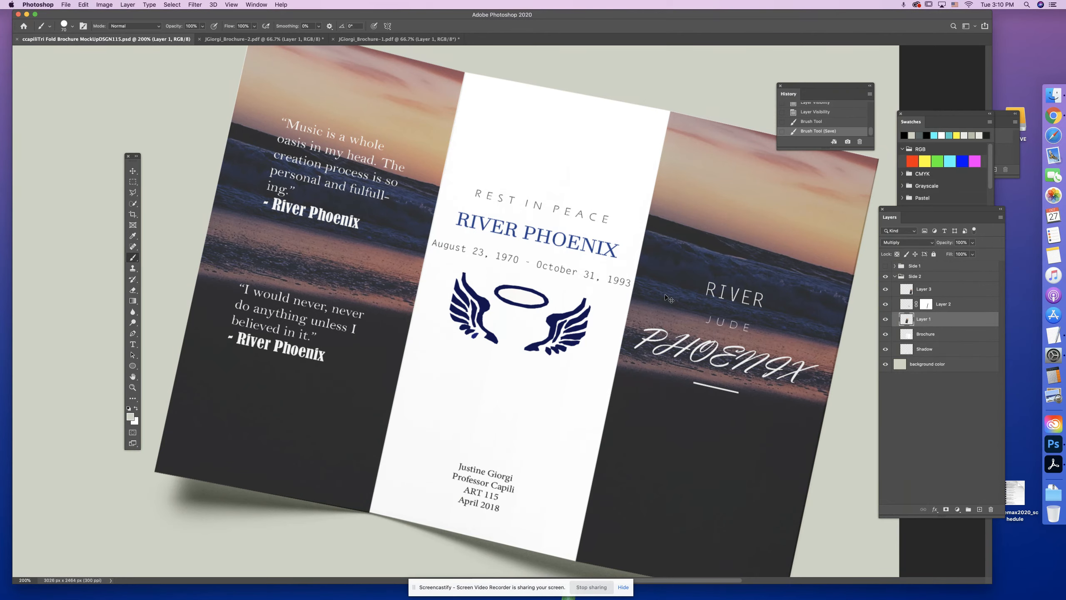
pyautogui.press('super+minus')
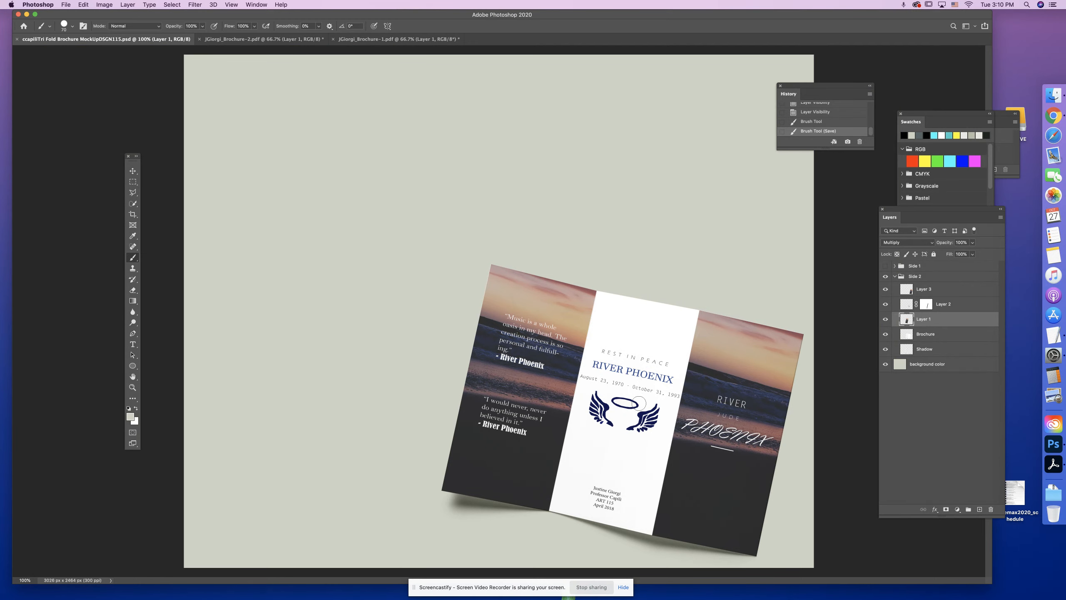
pyautogui.press('super+plus')
pyautogui.moveTo(625, 409); pyautogui.dragTo(398, 185)
pyautogui.press('super+minus')
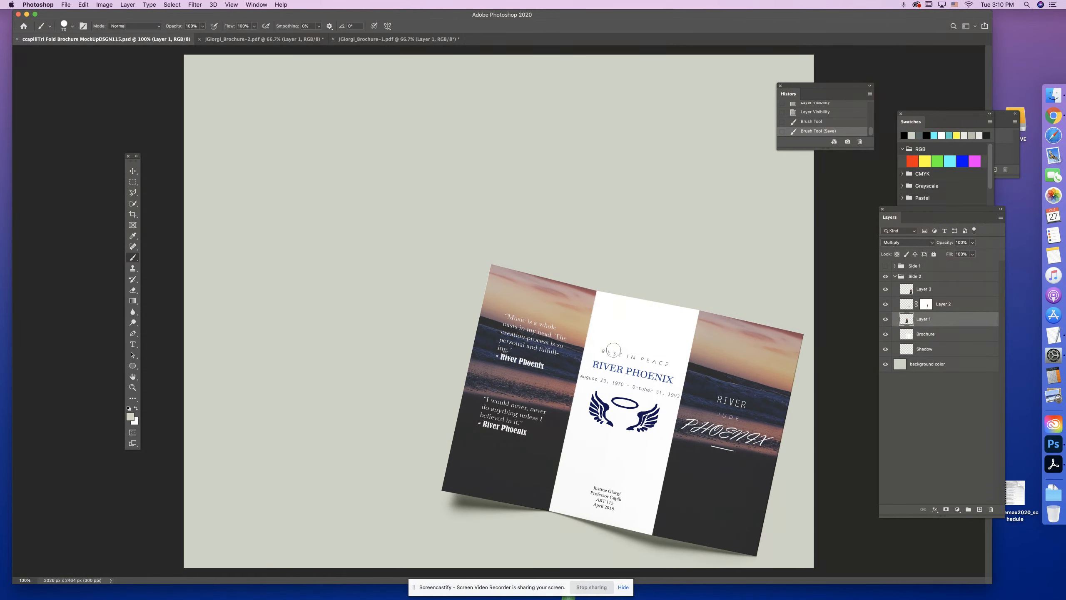